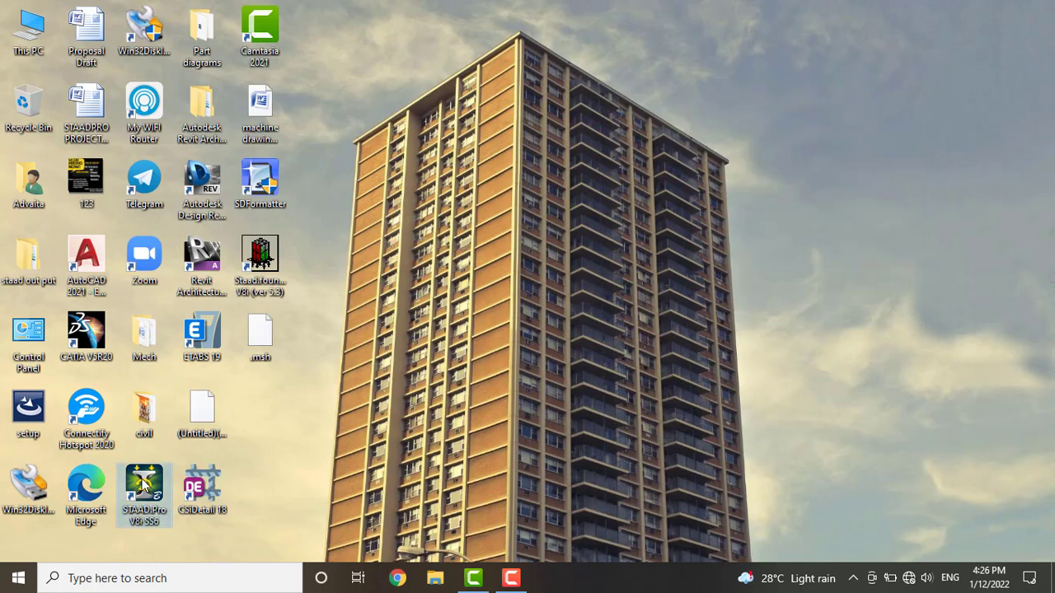
{"action": "right_click", "coordinate": [459, 274]}
{"action": "left_click", "coordinate": [497, 321]}
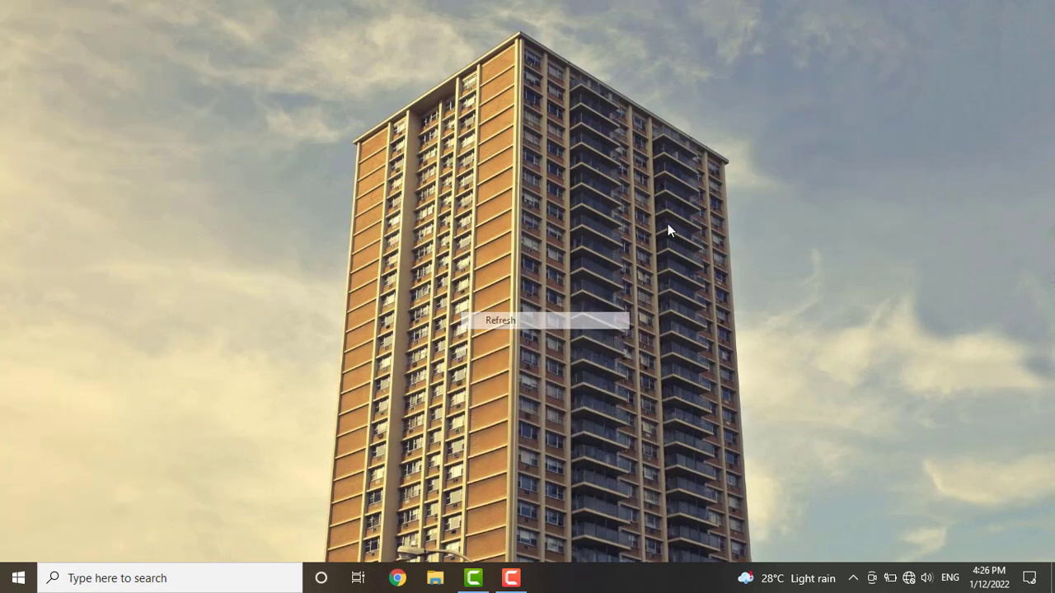
{"action": "right_click", "coordinate": [897, 56]}
{"action": "left_click", "coordinate": [911, 101]}
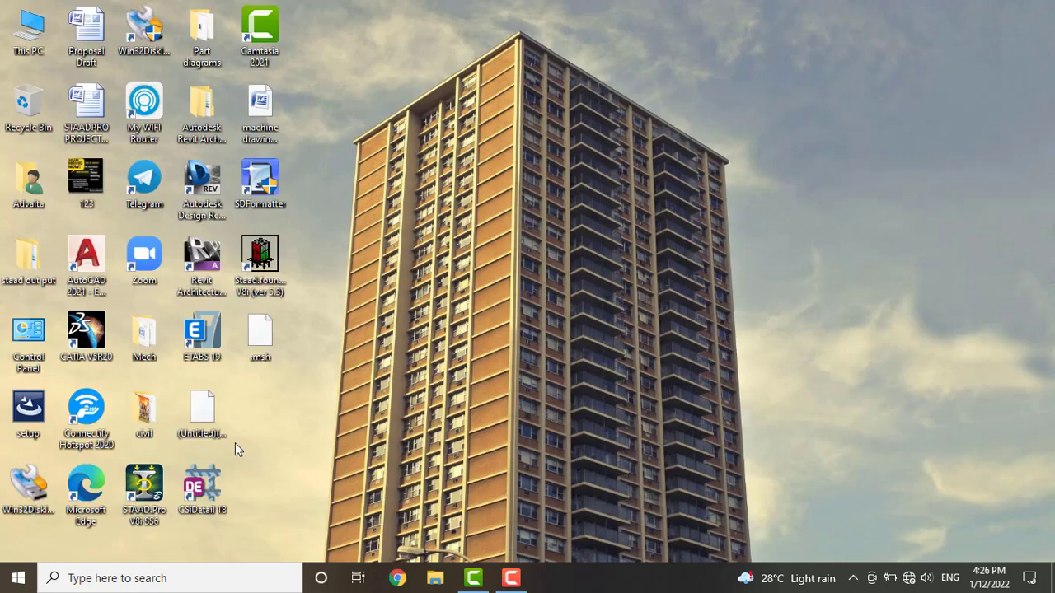
{"action": "right_click", "coordinate": [423, 299]}
{"action": "left_click", "coordinate": [459, 345]}
{"action": "right_click", "coordinate": [939, 112]}
{"action": "left_click", "coordinate": [929, 159]}
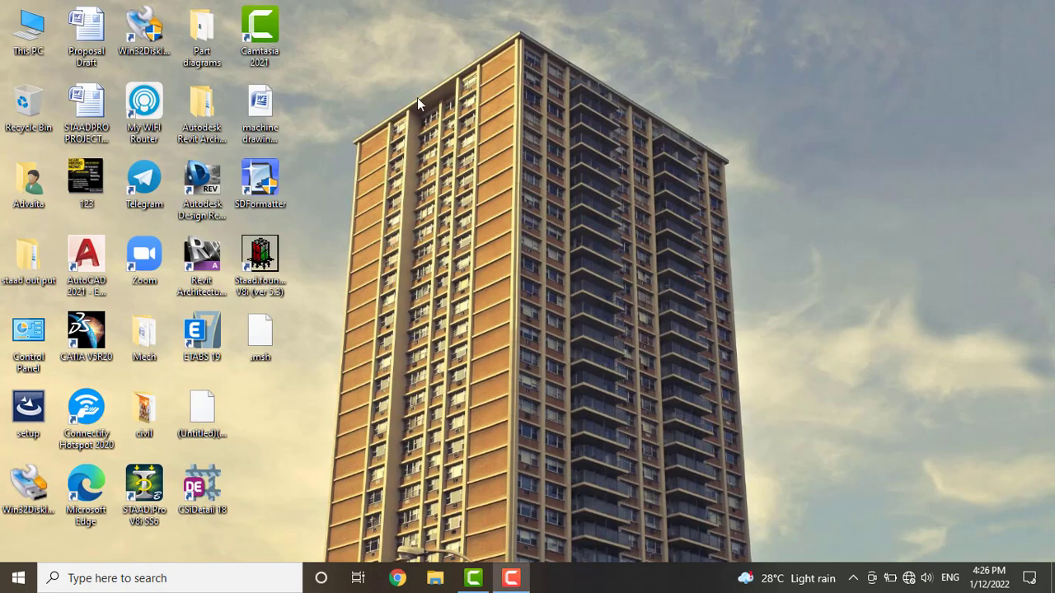
Launch STAAD.Pro V8i and create a new Space model with the file name RETAIN WL, starting with Add Beam.
{"action": "double_click", "coordinate": [145, 487]}
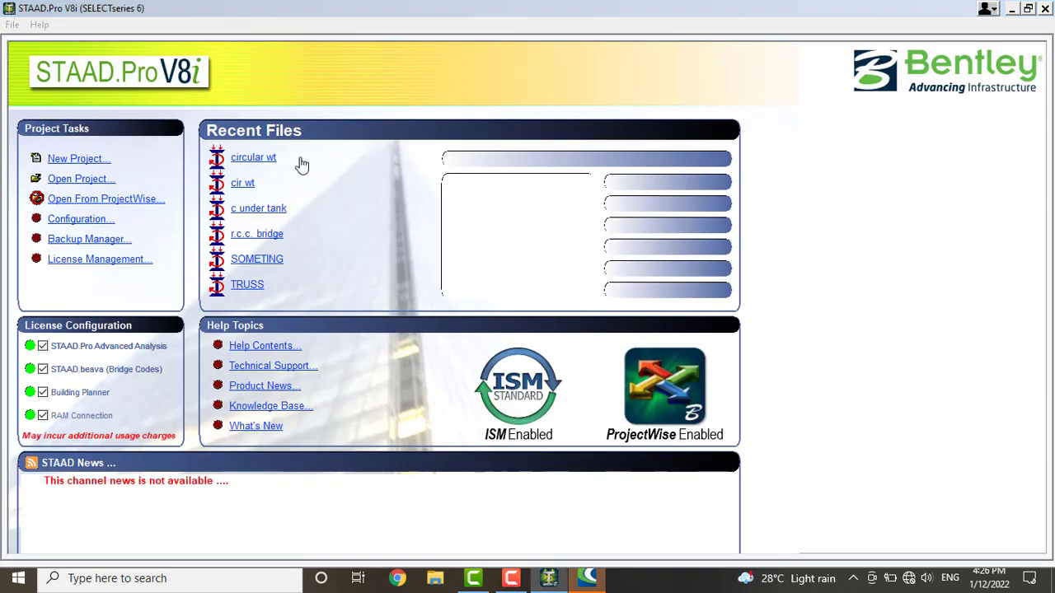
{"action": "left_click", "coordinate": [83, 162]}
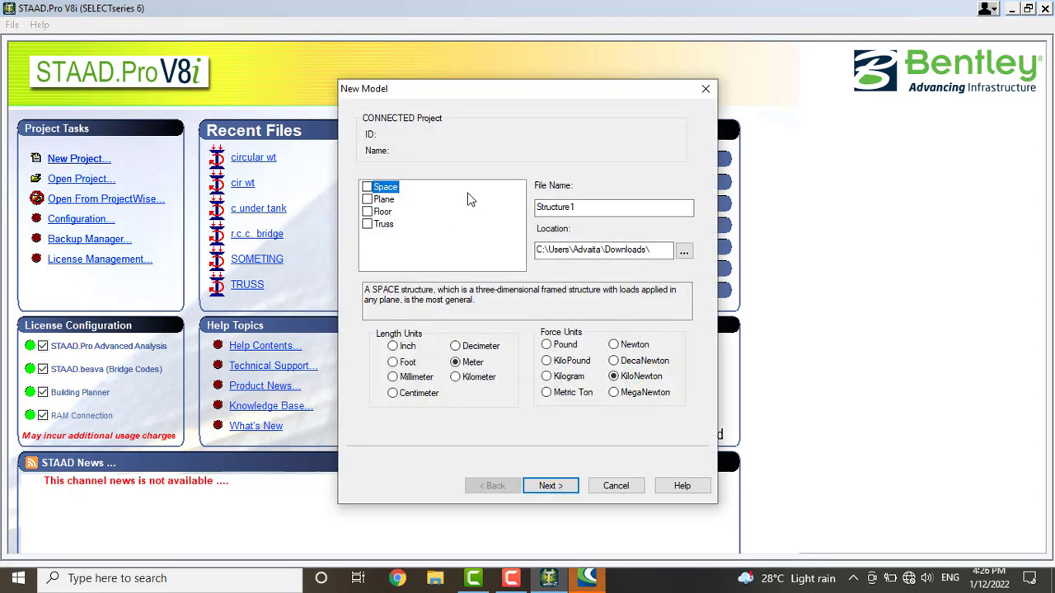
{"action": "left_click", "coordinate": [369, 188]}
{"action": "left_click_drag", "start_coordinate": [611, 209], "coordinate": [472, 210]}
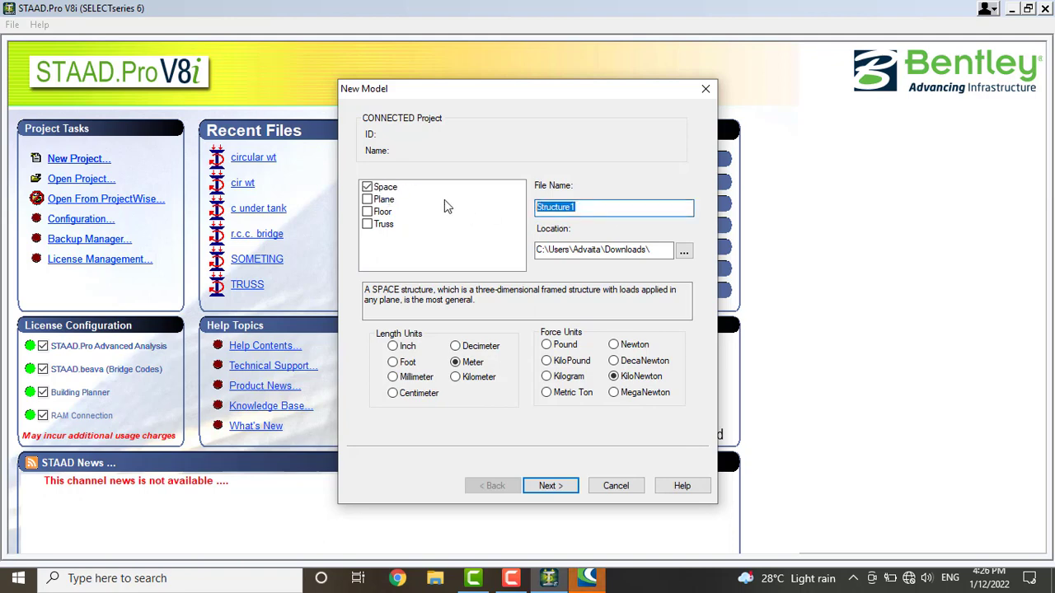
{"action": "type", "text": "RETAIN WL"}
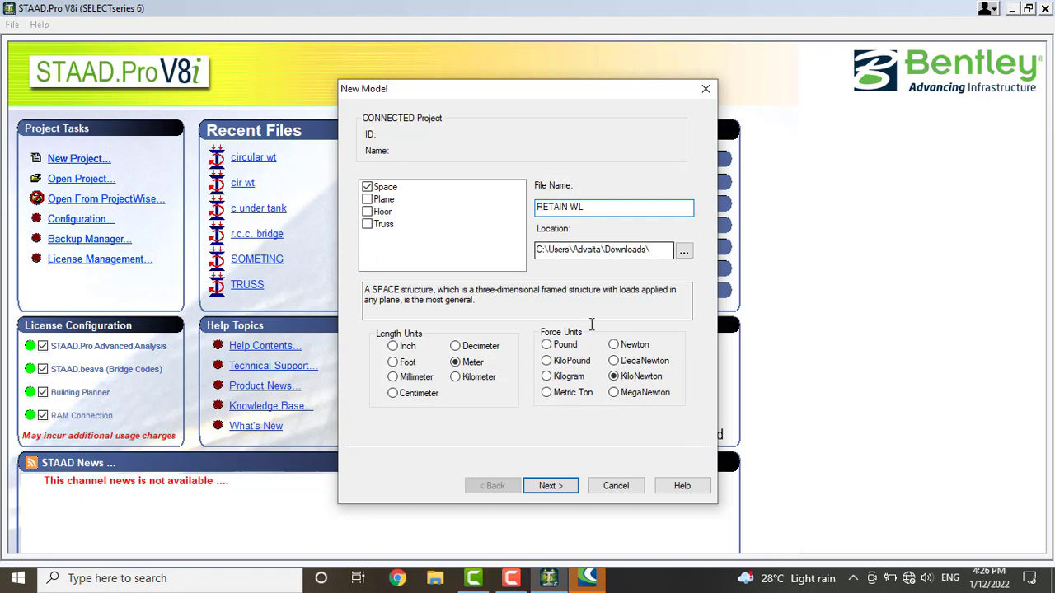
{"action": "left_click", "coordinate": [567, 485]}
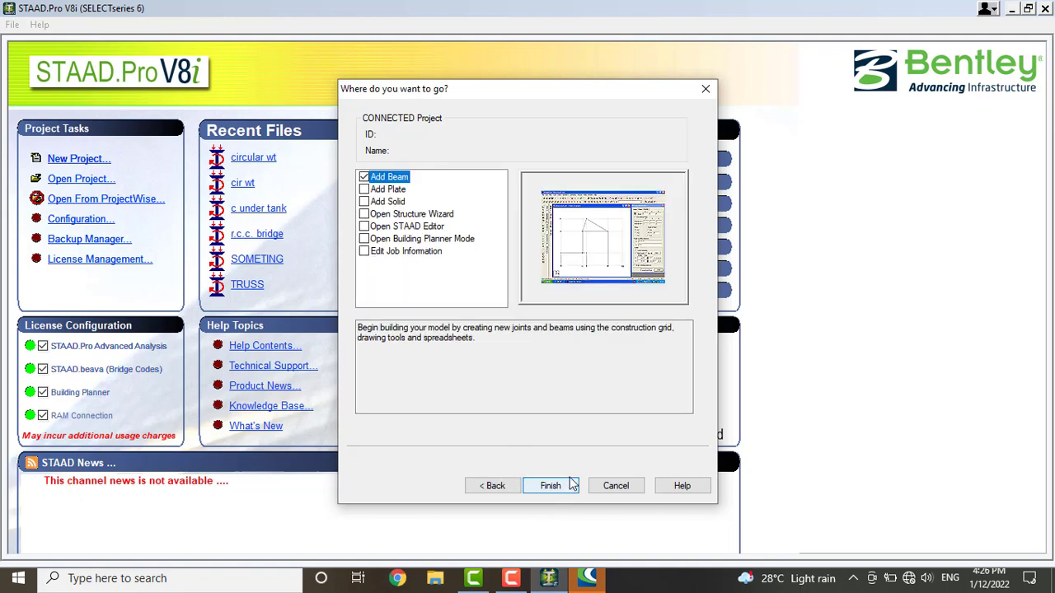
{"action": "left_click", "coordinate": [573, 485]}
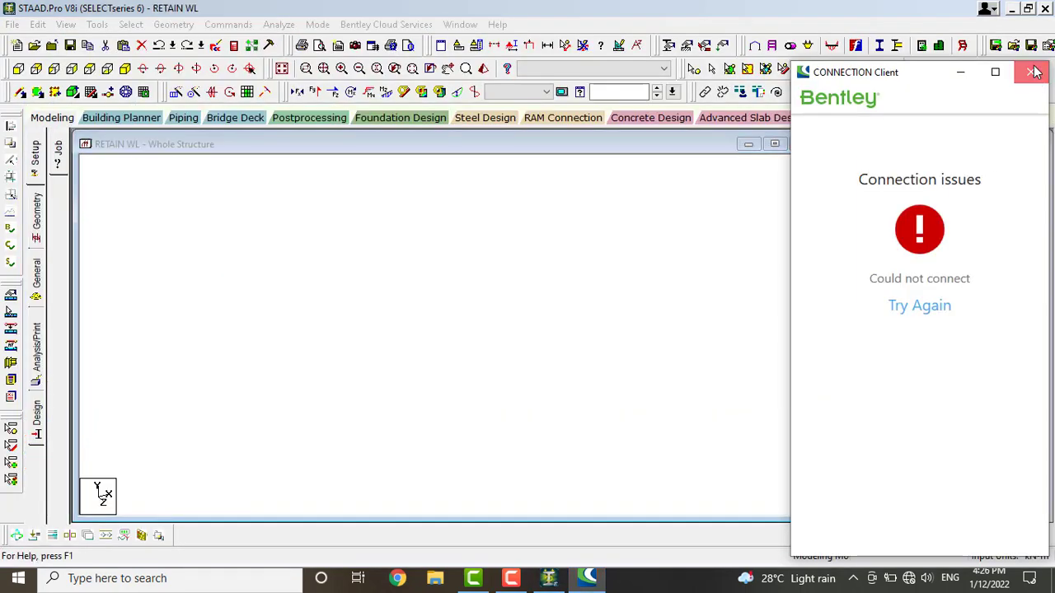
{"action": "left_click", "coordinate": [1036, 72]}
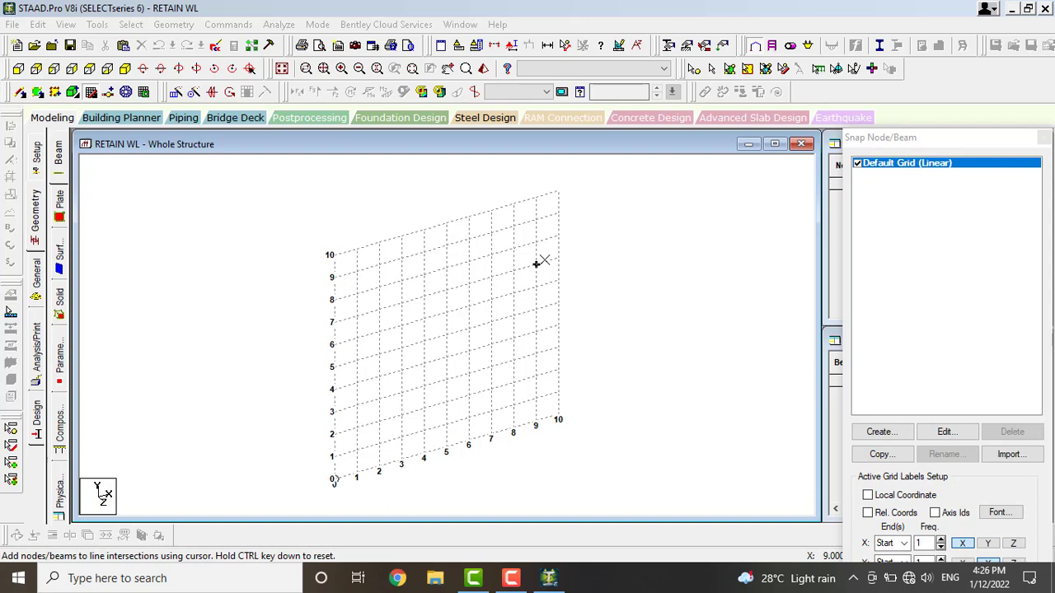
Run the Structure Wizard and choose the Grid Frame prototype from the frame models.
{"action": "left_click", "coordinate": [170, 28]}
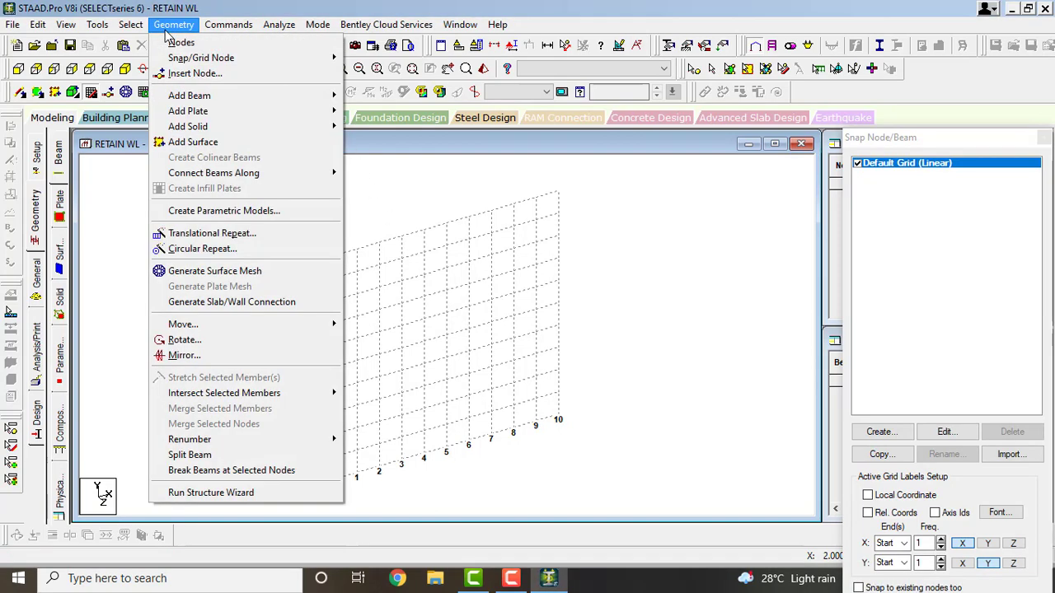
{"action": "left_click", "coordinate": [229, 493]}
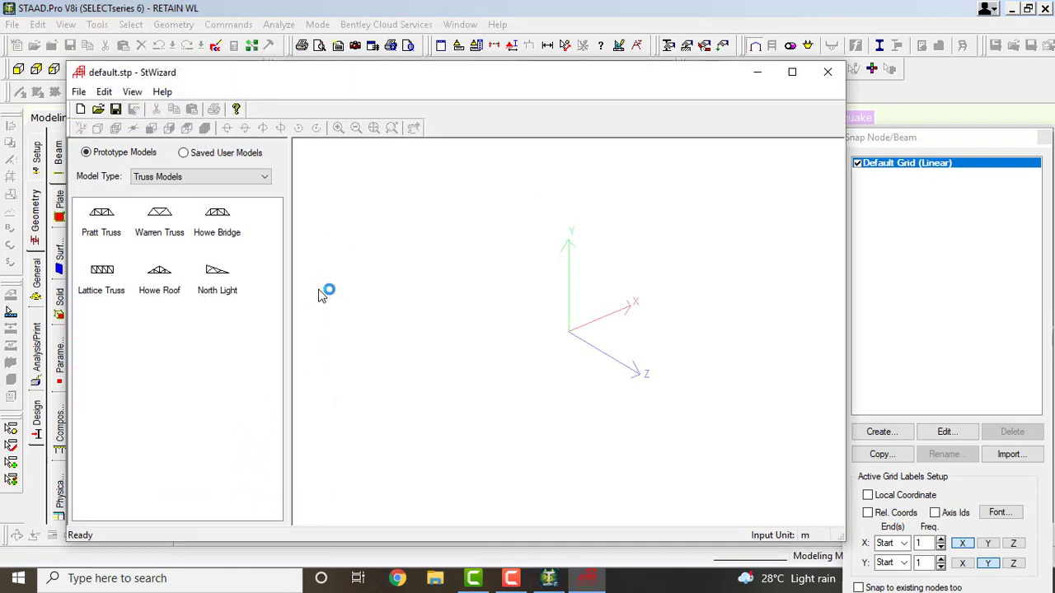
{"action": "left_click", "coordinate": [169, 177]}
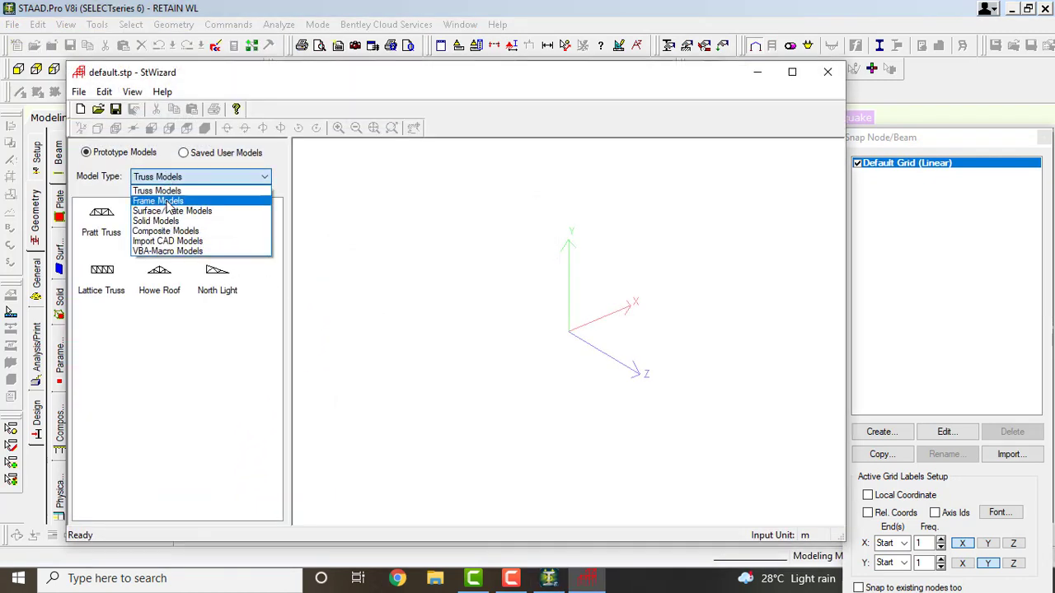
{"action": "left_click", "coordinate": [178, 200]}
{"action": "double_click", "coordinate": [148, 232]}
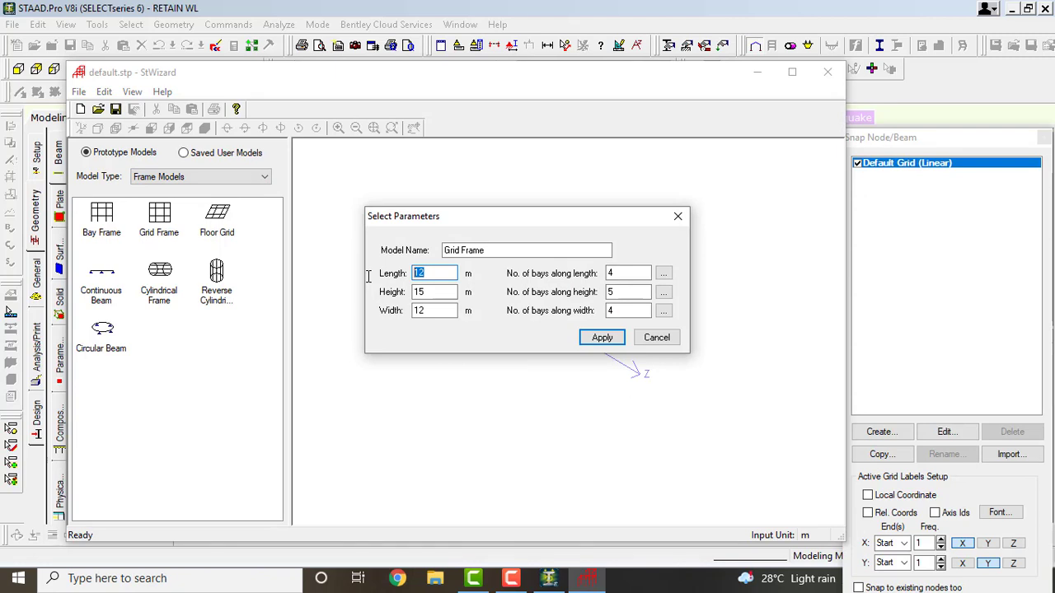
Generate the grid frame with length 1 m, height 6 m, width 4 m and one bay in each direction.
{"action": "type", "text": "1"}
{"action": "key", "text": "Tab"}
{"action": "type", "text": "6"}
{"action": "key", "text": "Tab"}
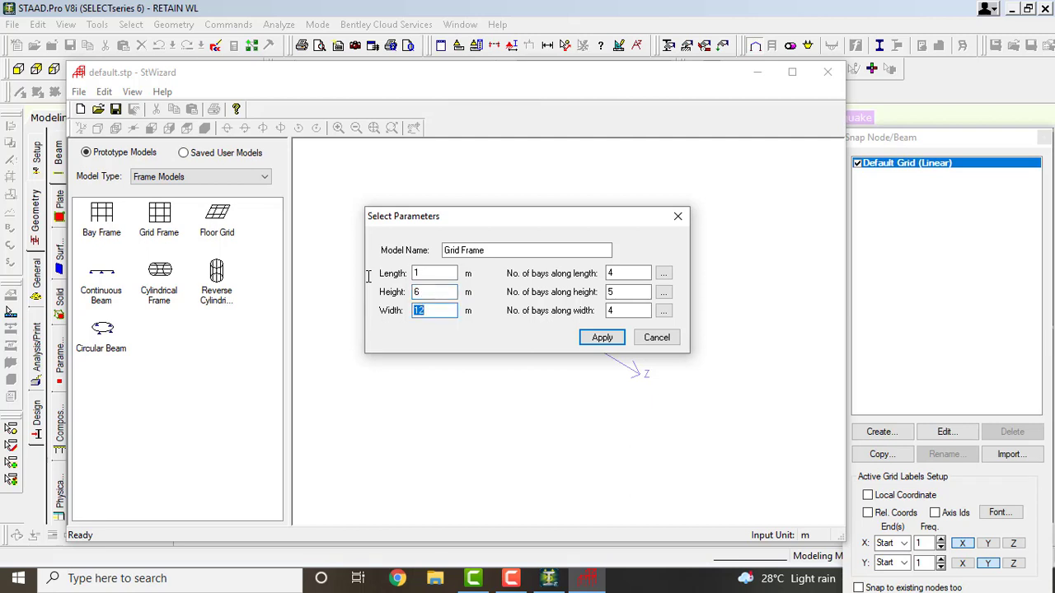
{"action": "type", "text": "4"}
{"action": "key", "text": "Tab"}
{"action": "type", "text": "1"}
{"action": "key", "text": "Tab"}
{"action": "type", "text": "1"}
{"action": "key", "text": "Tab"}
{"action": "type", "text": "1"}
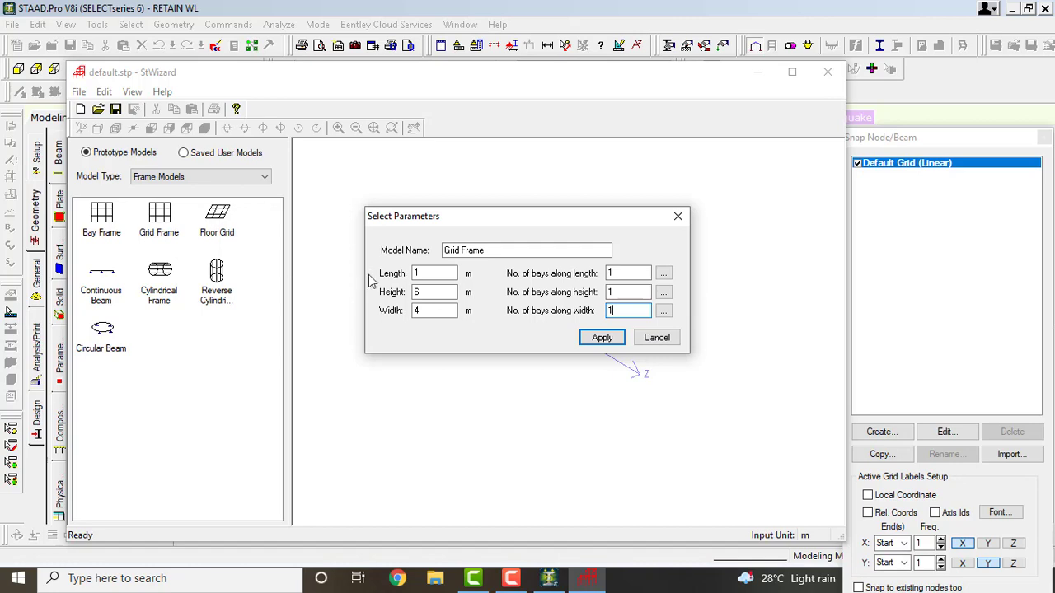
{"action": "left_click", "coordinate": [590, 340]}
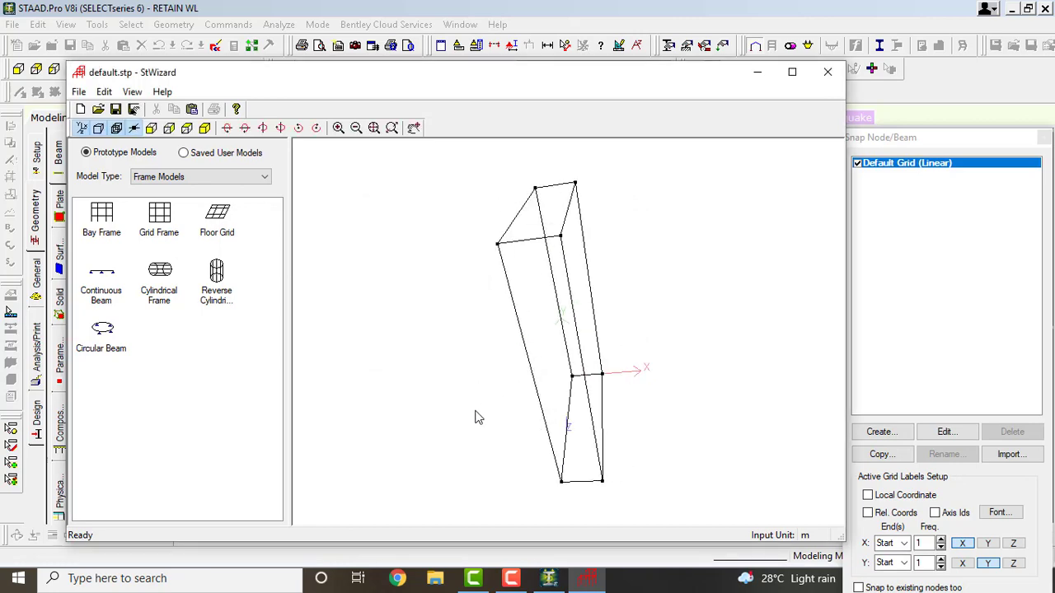
Merge the grid frame prototype into the model with X, Y and Z offsets of 0, and hide the snap grid.
{"action": "left_click", "coordinate": [829, 73]}
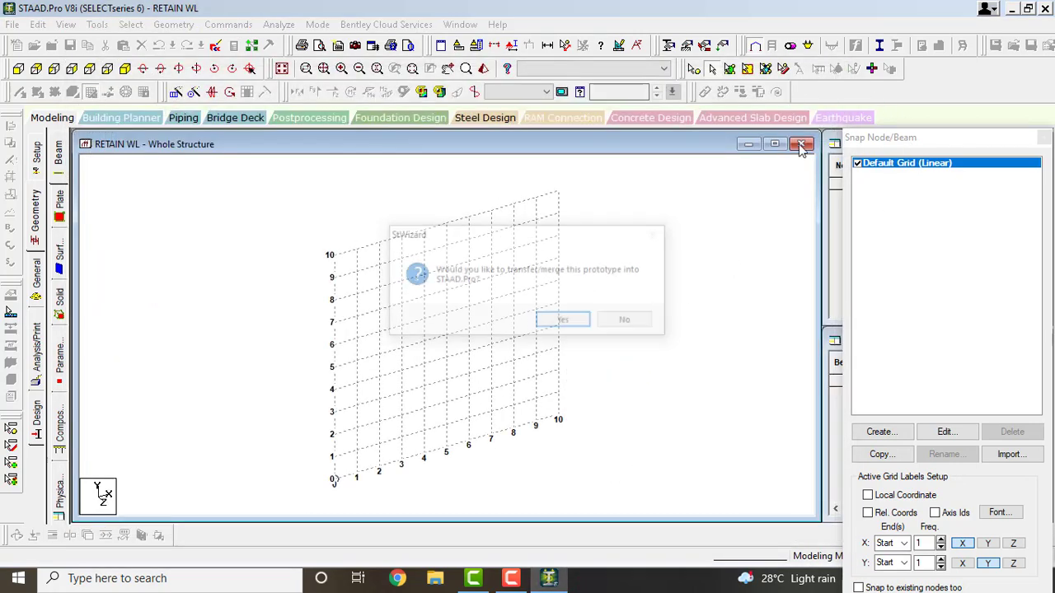
{"action": "left_click", "coordinate": [565, 322]}
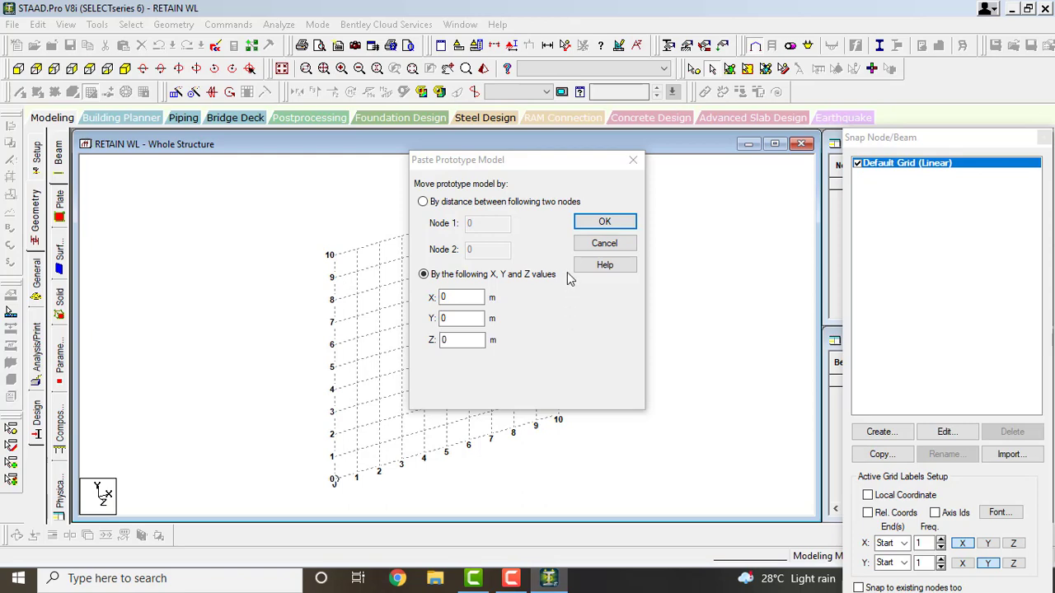
{"action": "left_click", "coordinate": [608, 221]}
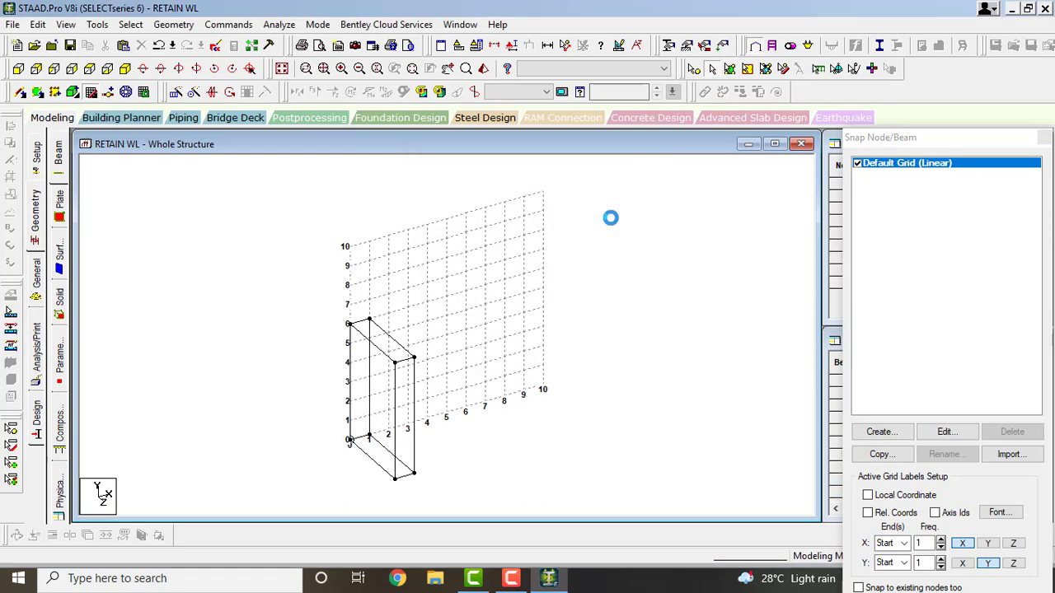
{"action": "left_click", "coordinate": [94, 92]}
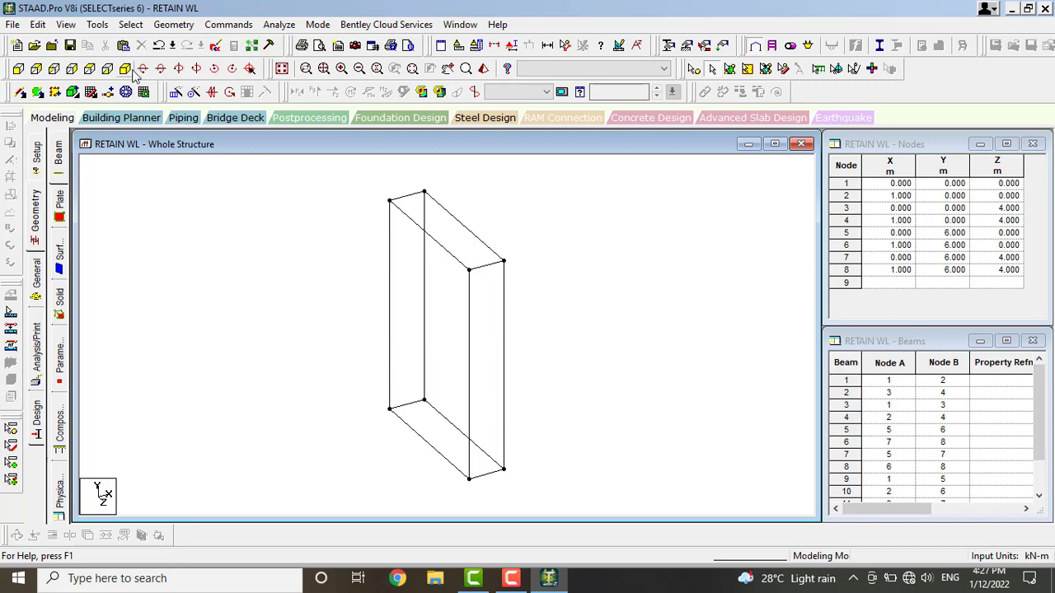
Delete the beams running along X and those in the X = 1 m plane, together with the nodes left unattached.
{"action": "left_click", "coordinate": [108, 69]}
{"action": "left_click", "coordinate": [54, 68]}
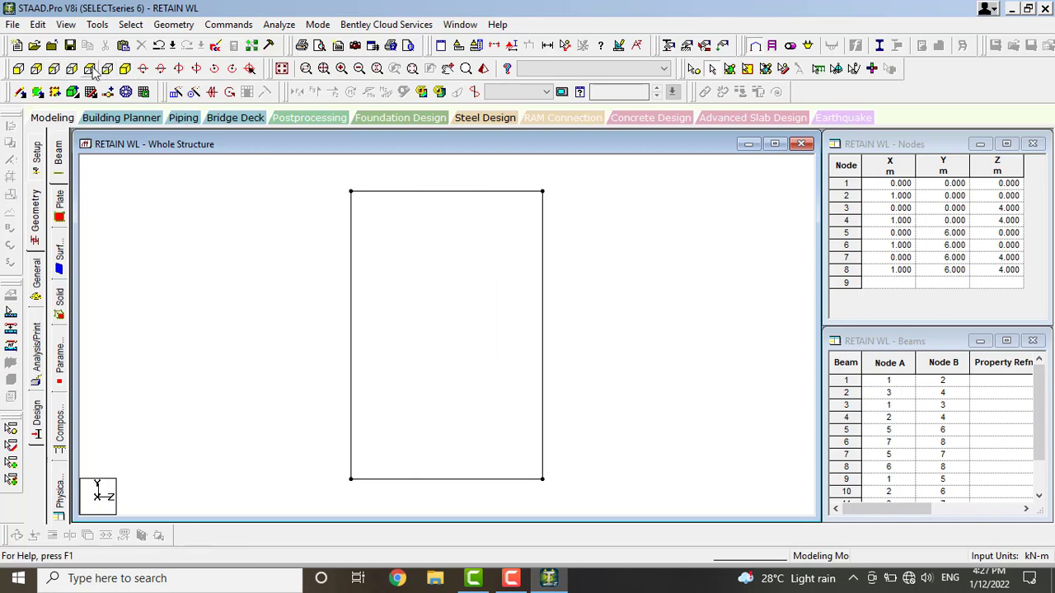
{"action": "left_click", "coordinate": [124, 68]}
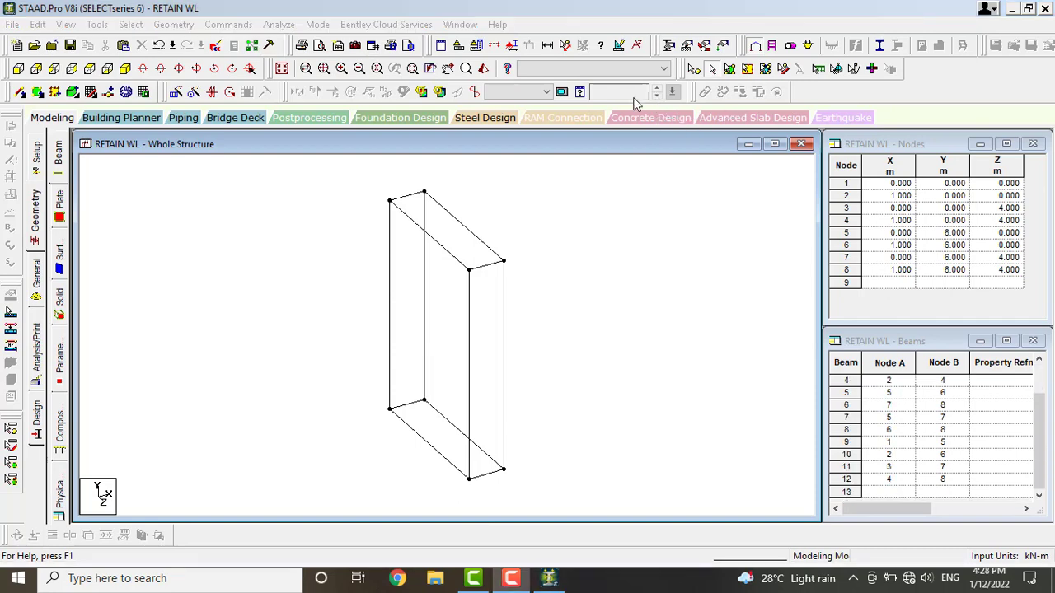
{"action": "left_click", "coordinate": [21, 72]}
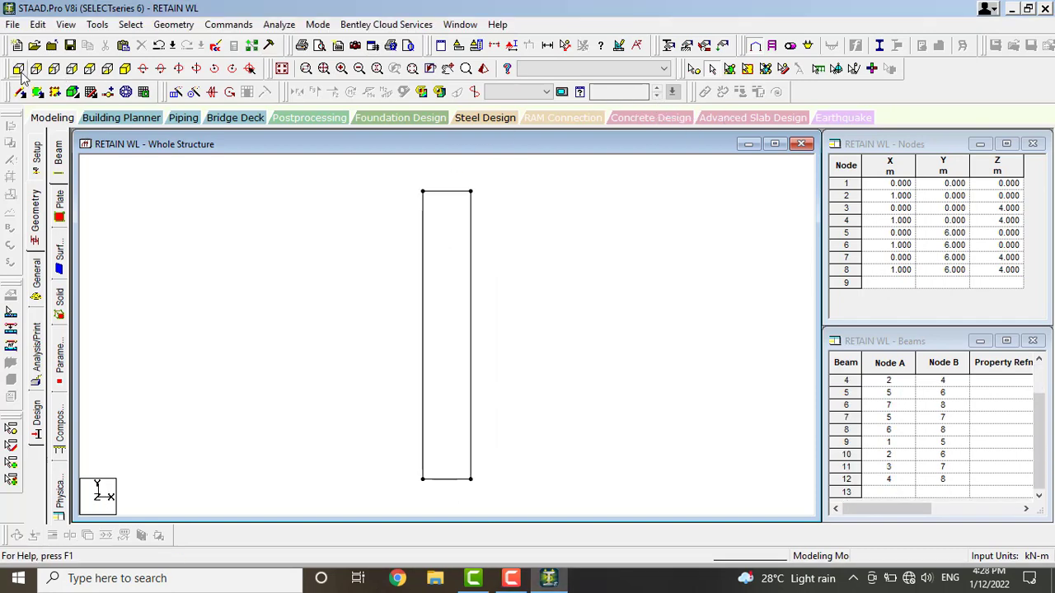
{"action": "left_click_drag", "start_coordinate": [447, 167], "coordinate": [493, 499]}
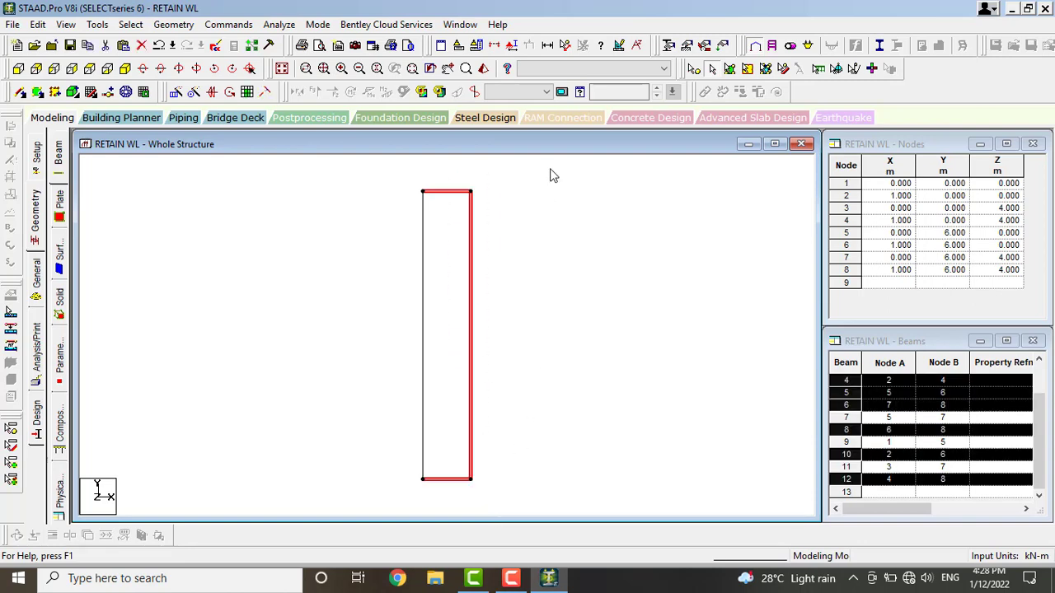
{"action": "key", "text": "Delete"}
{"action": "key", "text": "Return"}
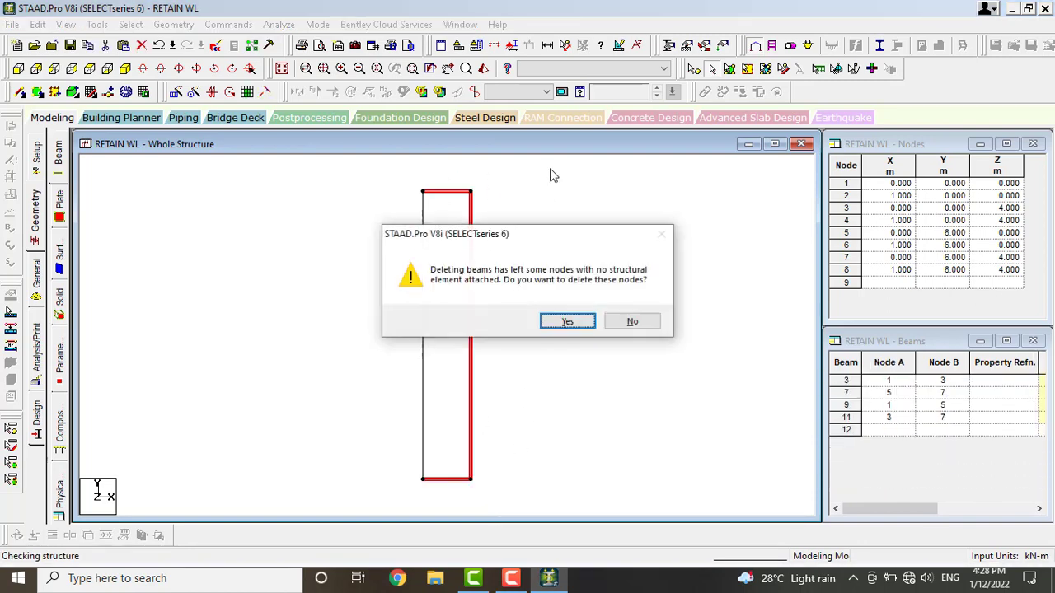
{"action": "key", "text": "Return"}
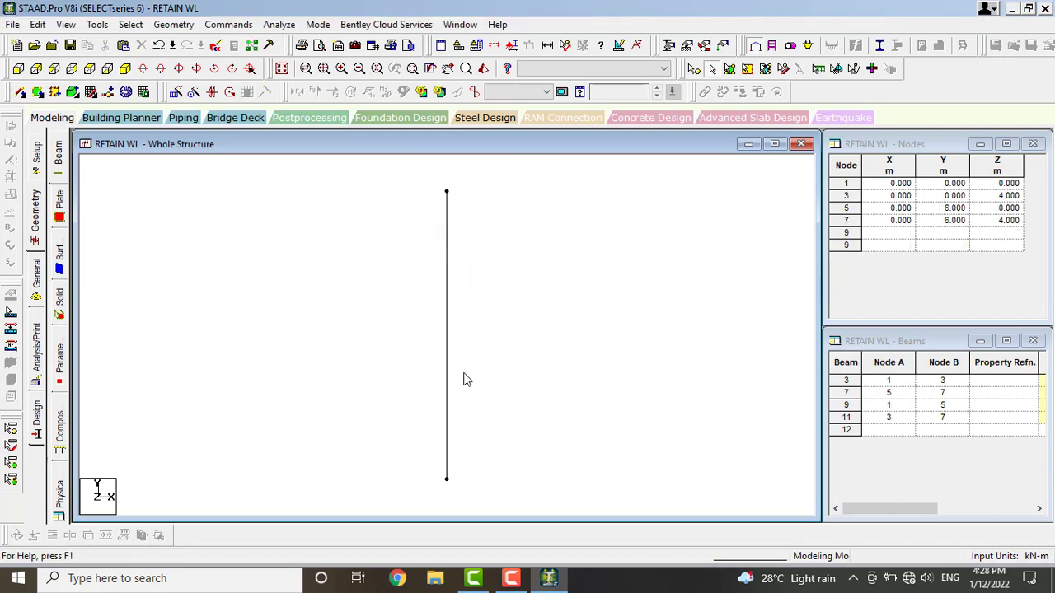
Translationally repeat the bottom beam once in the X direction with 2 m spacing and linked steps.
{"action": "left_click", "coordinate": [124, 70]}
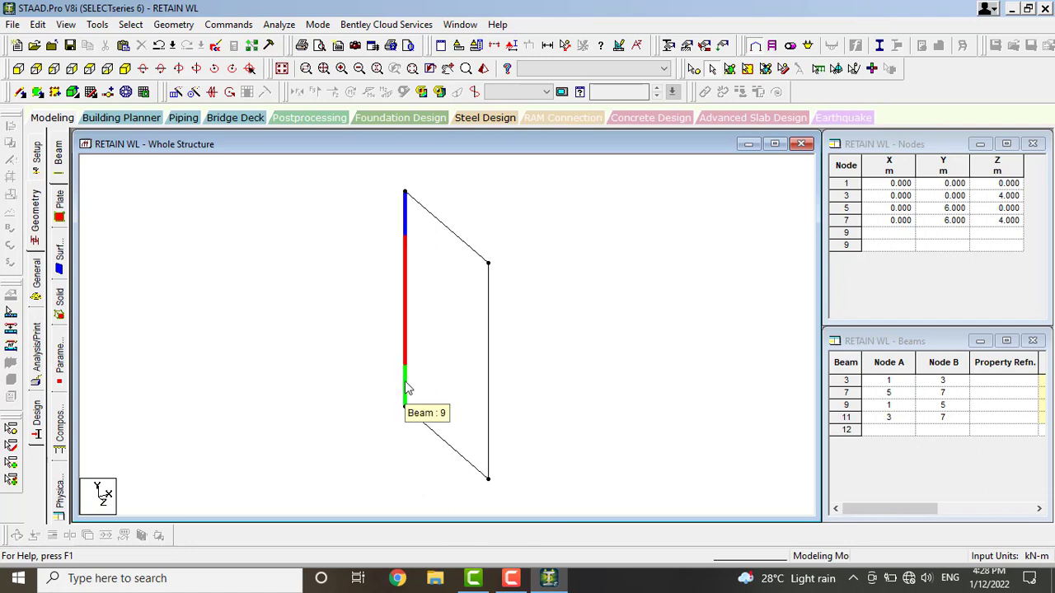
{"action": "left_click", "coordinate": [428, 433]}
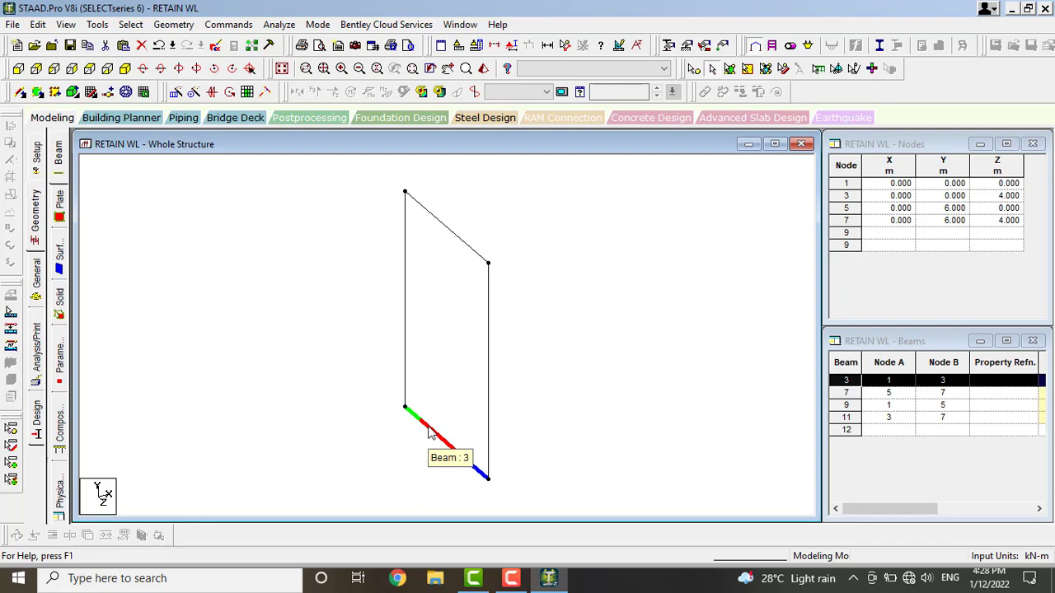
{"action": "left_click", "coordinate": [178, 92]}
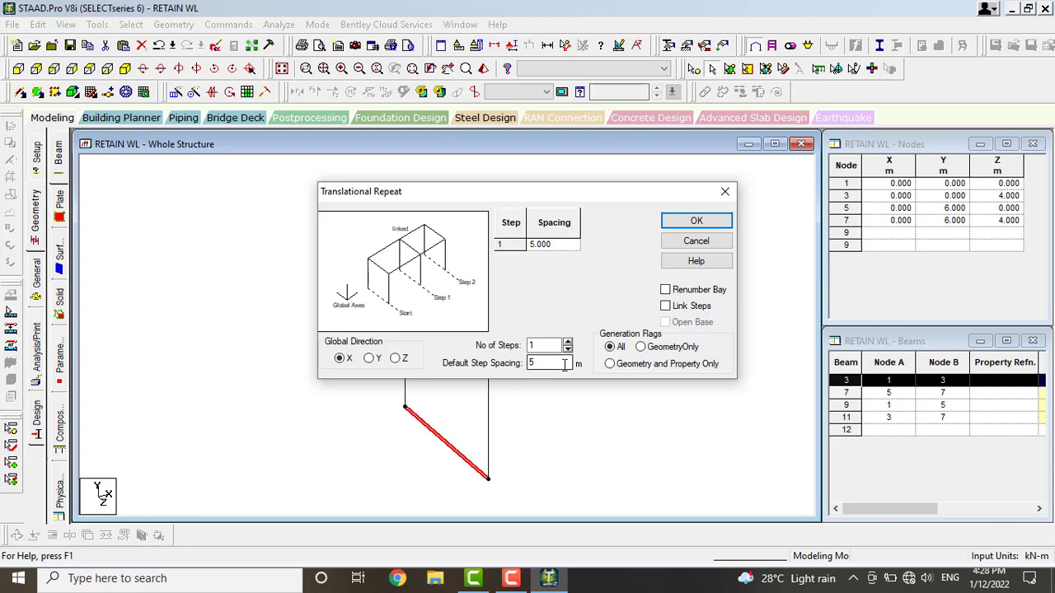
{"action": "double_click", "coordinate": [565, 365]}
{"action": "type", "text": "2"}
{"action": "left_click", "coordinate": [665, 307]}
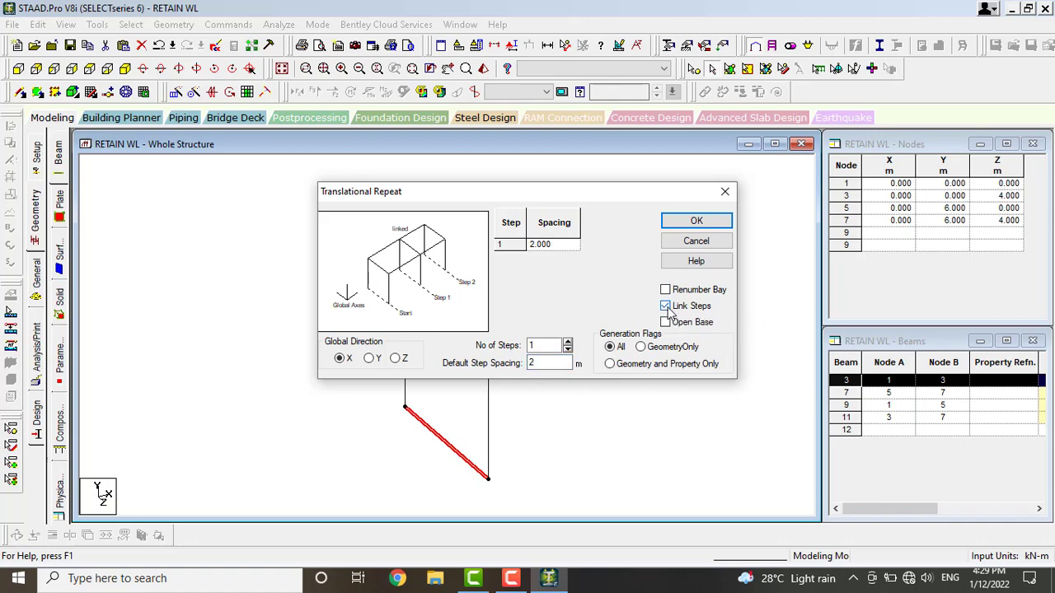
{"action": "left_click", "coordinate": [696, 221]}
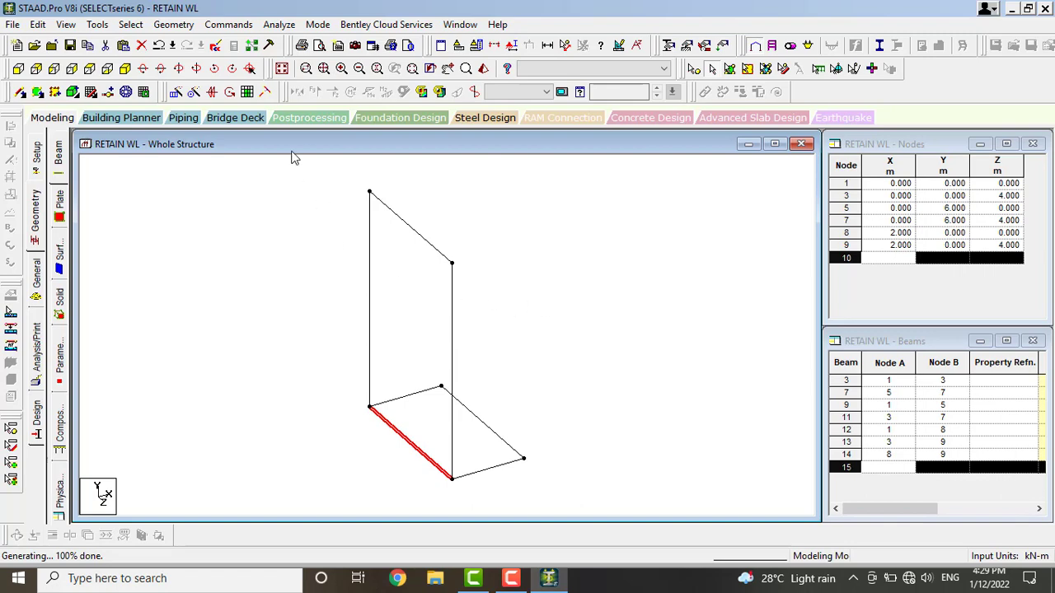
Translationally repeat the same bottom beam once in the X direction with -1.2 m spacing and linked steps.
{"action": "left_click", "coordinate": [174, 92]}
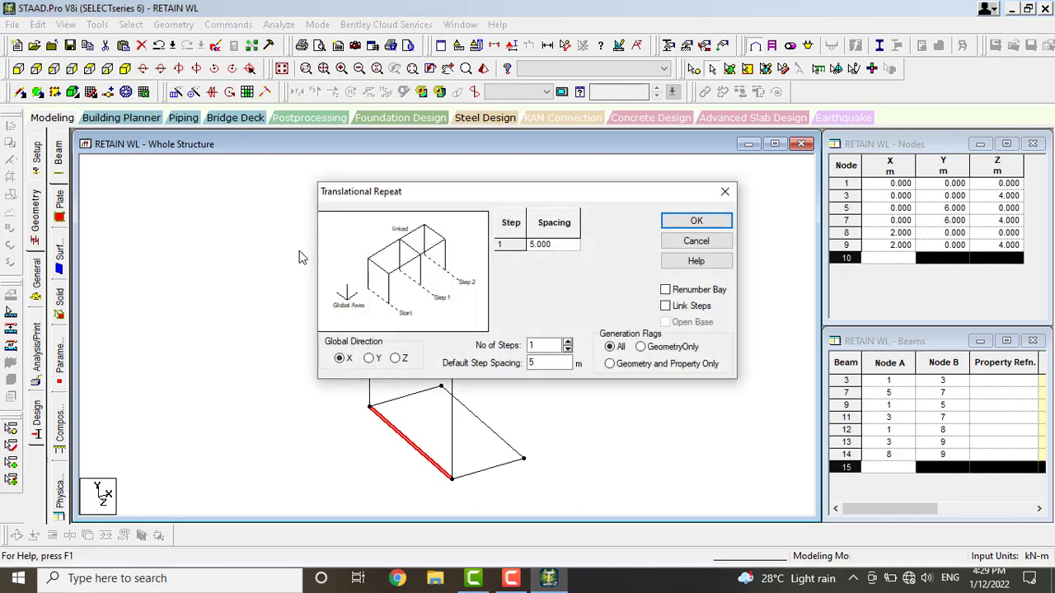
{"action": "double_click", "coordinate": [567, 364]}
{"action": "key", "text": "BackSpace"}
{"action": "left_click", "coordinate": [665, 306]}
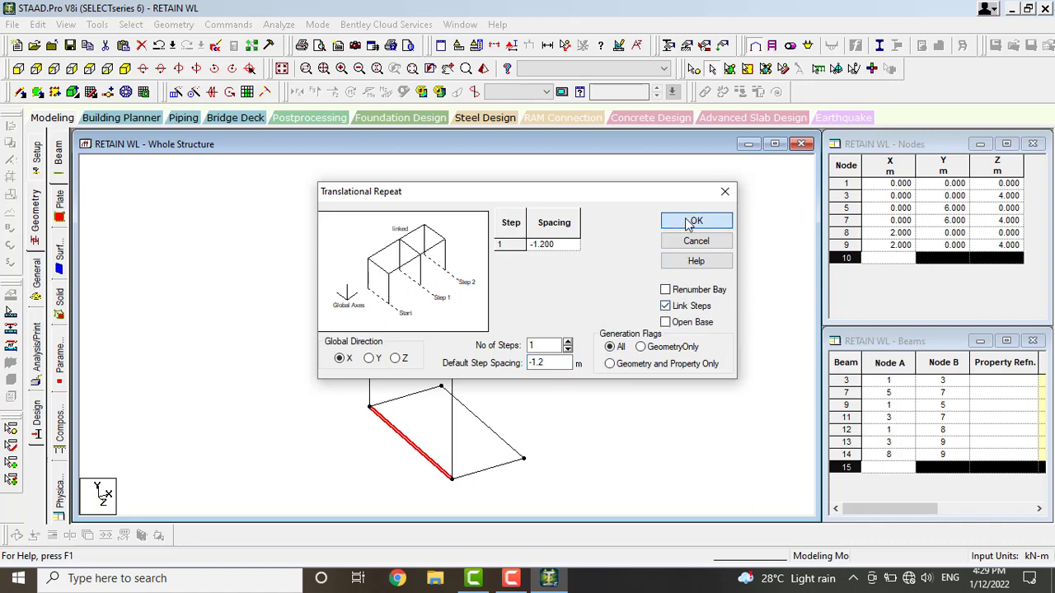
{"action": "left_click", "coordinate": [693, 223]}
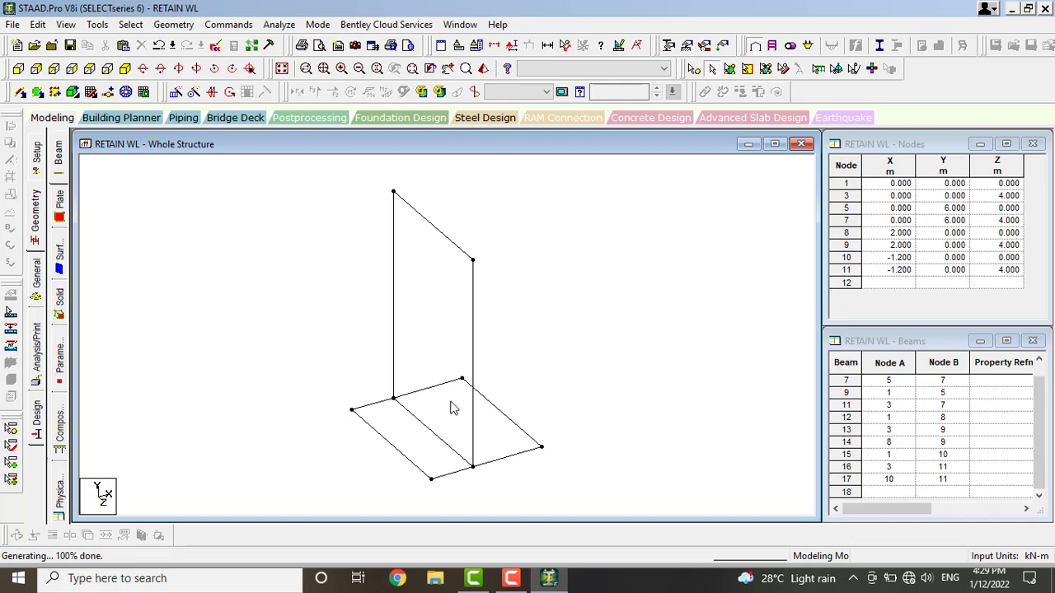
Translationally repeat the beam at the wall's base once in the Y direction with -1.2 m spacing and linked steps.
{"action": "left_click", "coordinate": [443, 448]}
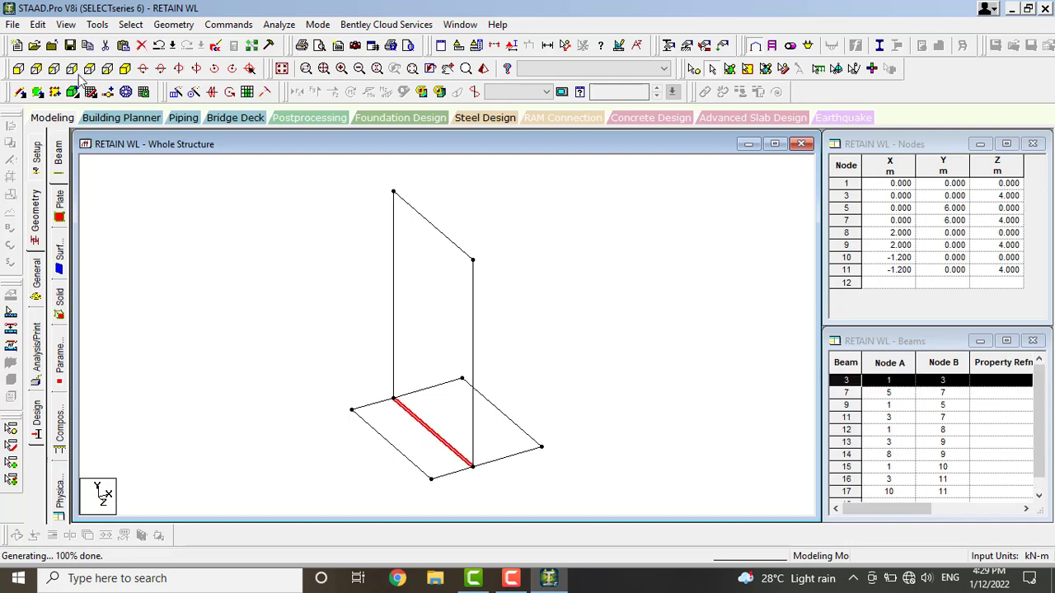
{"action": "left_click", "coordinate": [178, 92]}
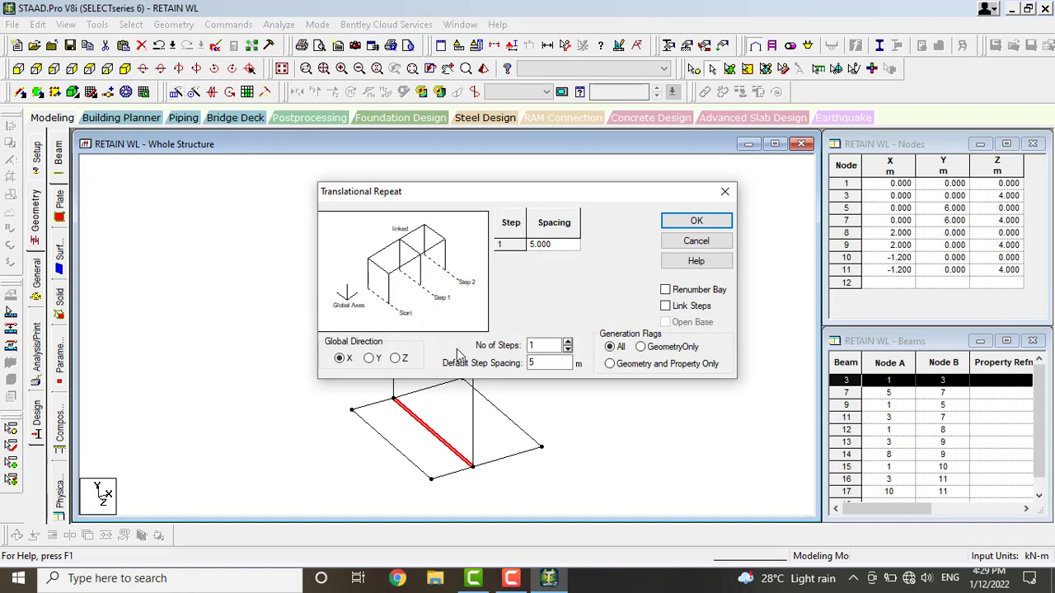
{"action": "left_click", "coordinate": [370, 358]}
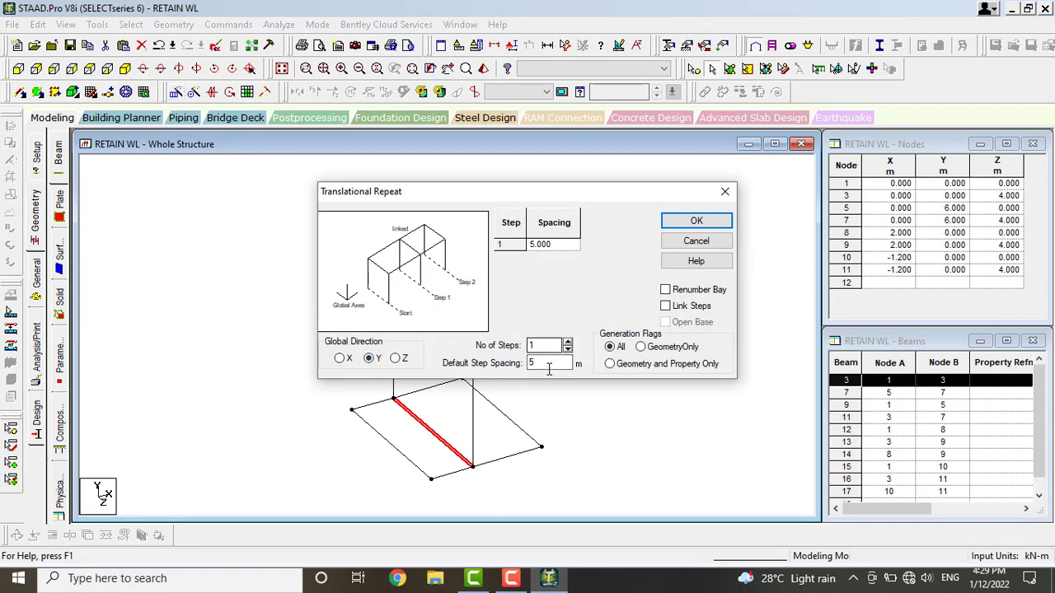
{"action": "double_click", "coordinate": [542, 366]}
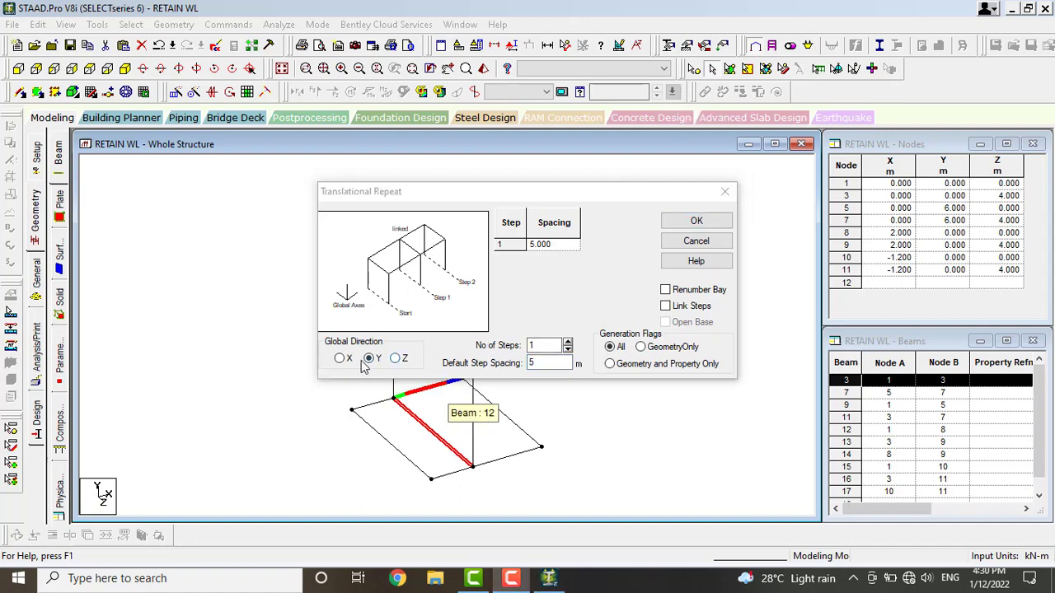
{"action": "left_click", "coordinate": [464, 377]}
{"action": "key", "text": "BackSpace"}
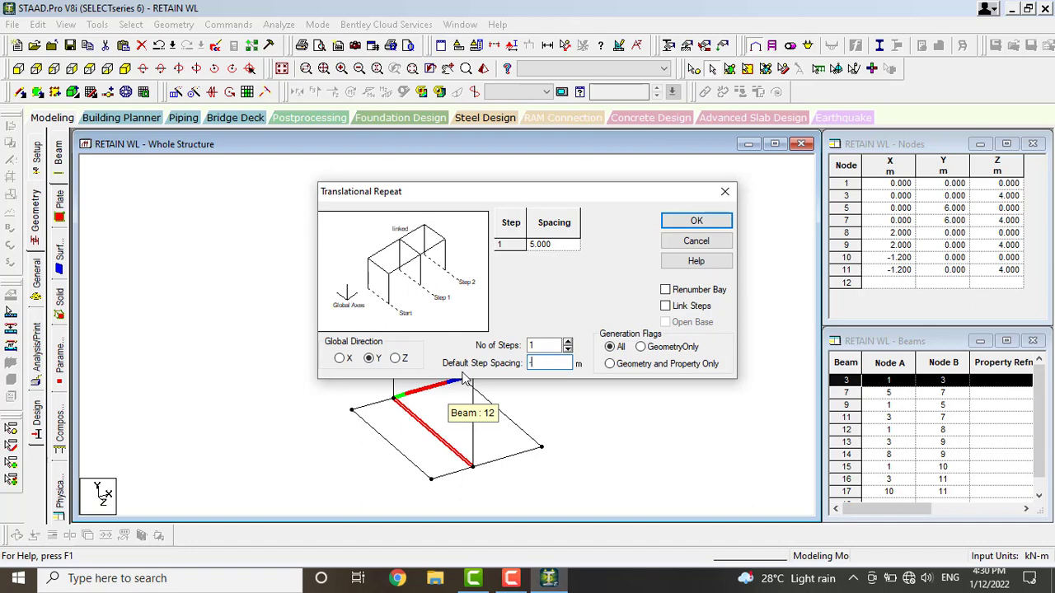
{"action": "type", "text": "-1.2"}
{"action": "left_click", "coordinate": [666, 306]}
{"action": "left_click", "coordinate": [697, 221]}
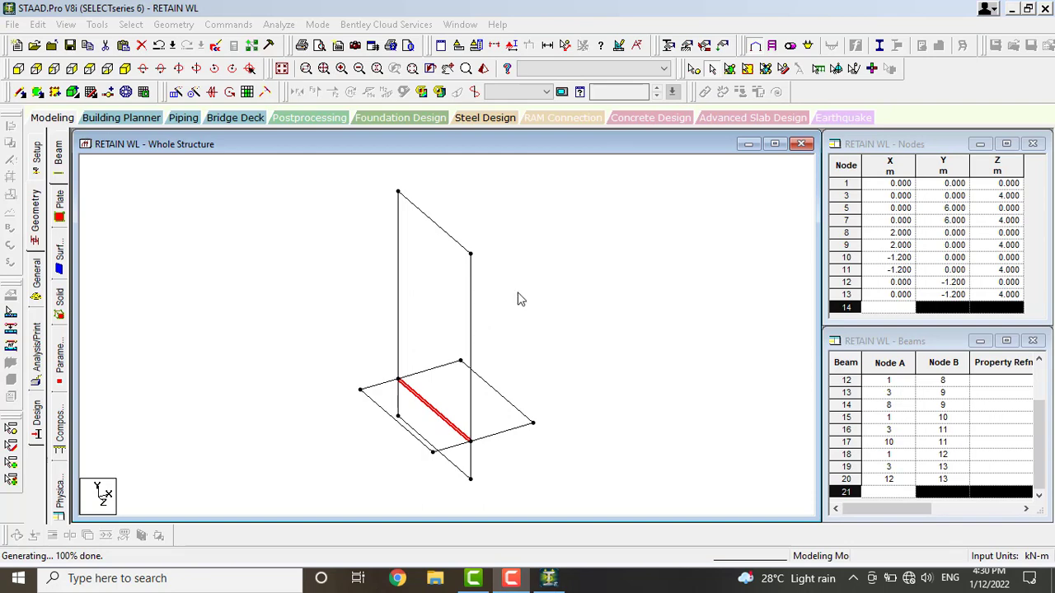
Add a four-noded plate spanning the wall stem between its two upper corners and the two base nodes.
{"action": "left_click", "coordinate": [37, 92]}
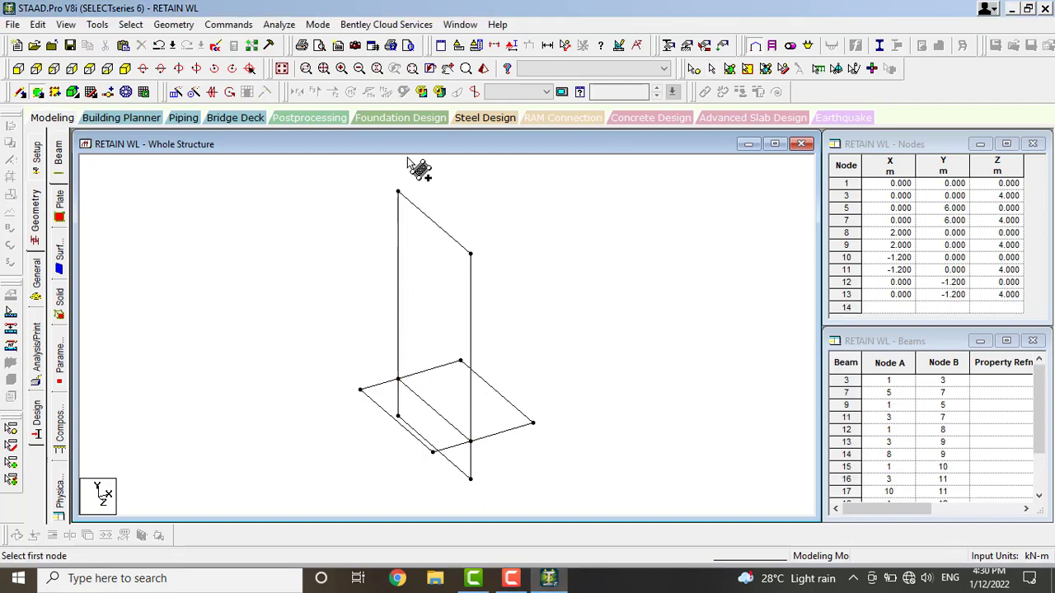
{"action": "left_click", "coordinate": [398, 192]}
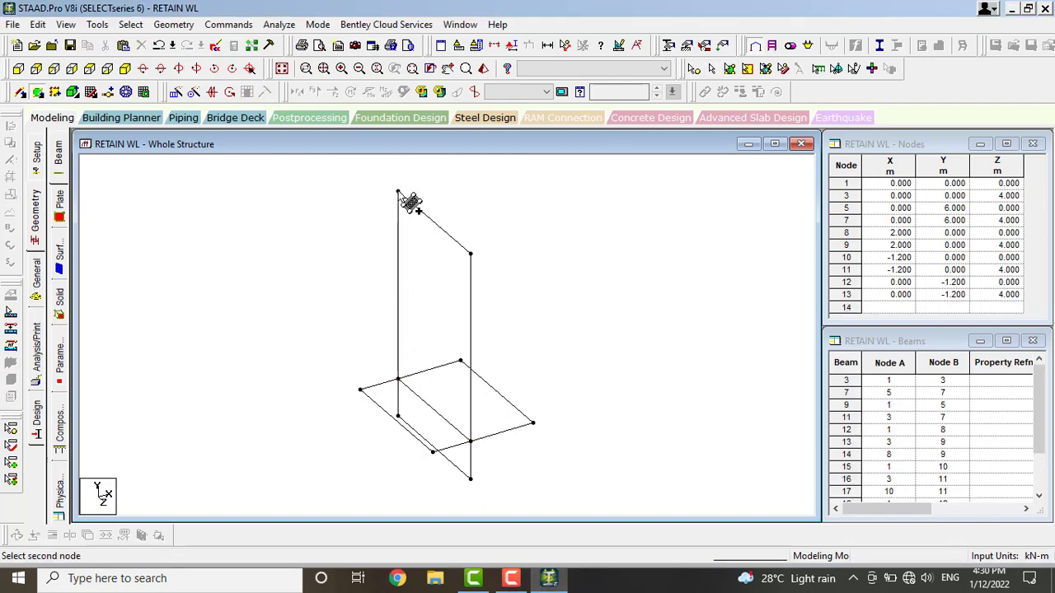
{"action": "left_click", "coordinate": [470, 253]}
{"action": "left_click", "coordinate": [470, 441]}
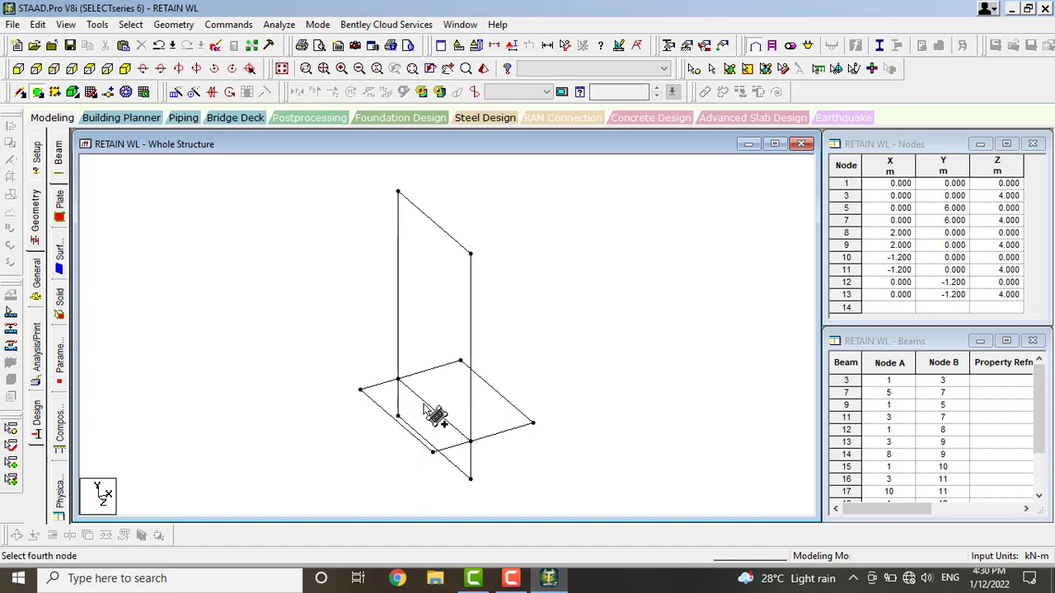
{"action": "left_click", "coordinate": [398, 379]}
{"action": "key", "text": "Escape"}
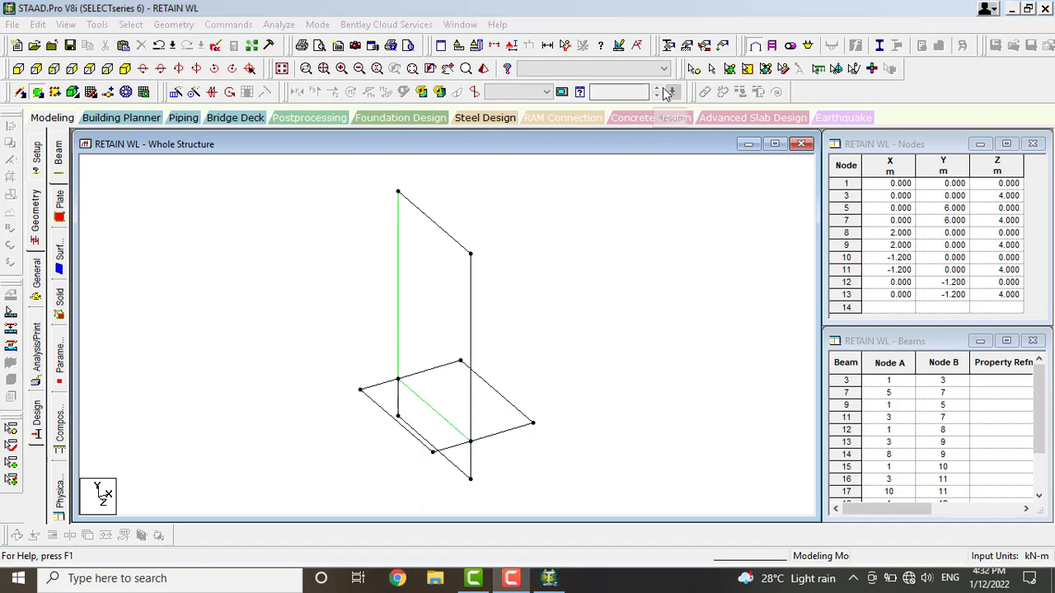
Add two four-noded plates covering the base slab, one on the 1.2 m side and one on the 2 m side of the wall.
{"action": "left_click", "coordinate": [360, 389]}
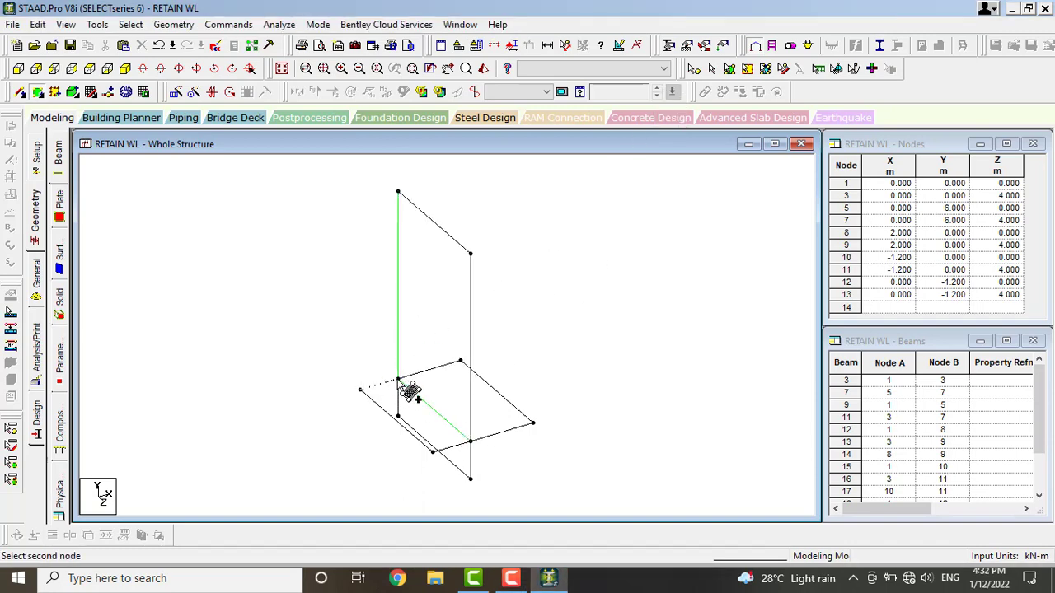
{"action": "left_click", "coordinate": [398, 379]}
{"action": "left_click", "coordinate": [471, 441]}
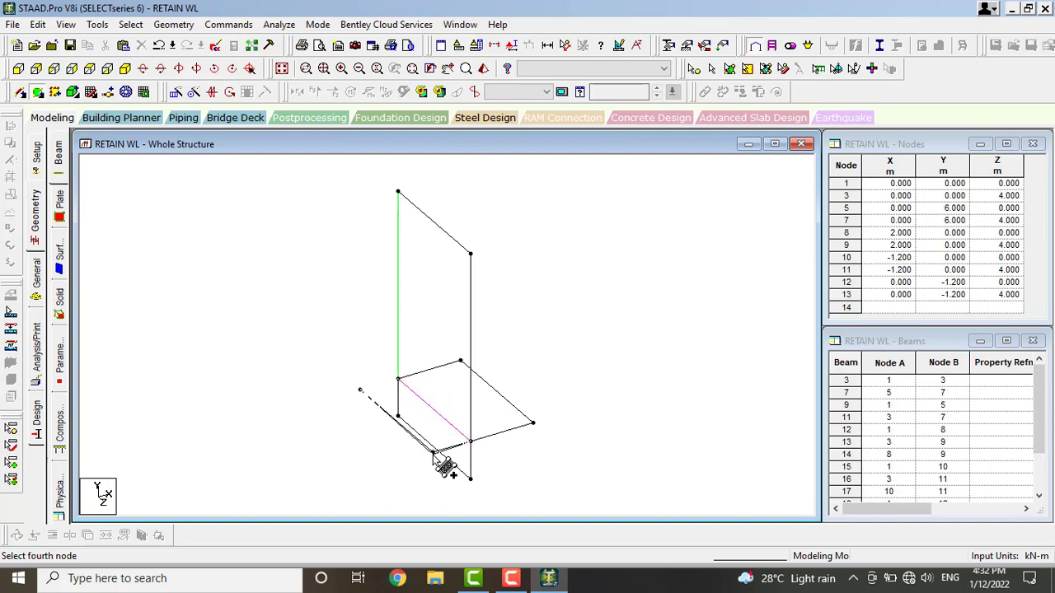
{"action": "left_click", "coordinate": [433, 452]}
{"action": "left_click", "coordinate": [398, 379]}
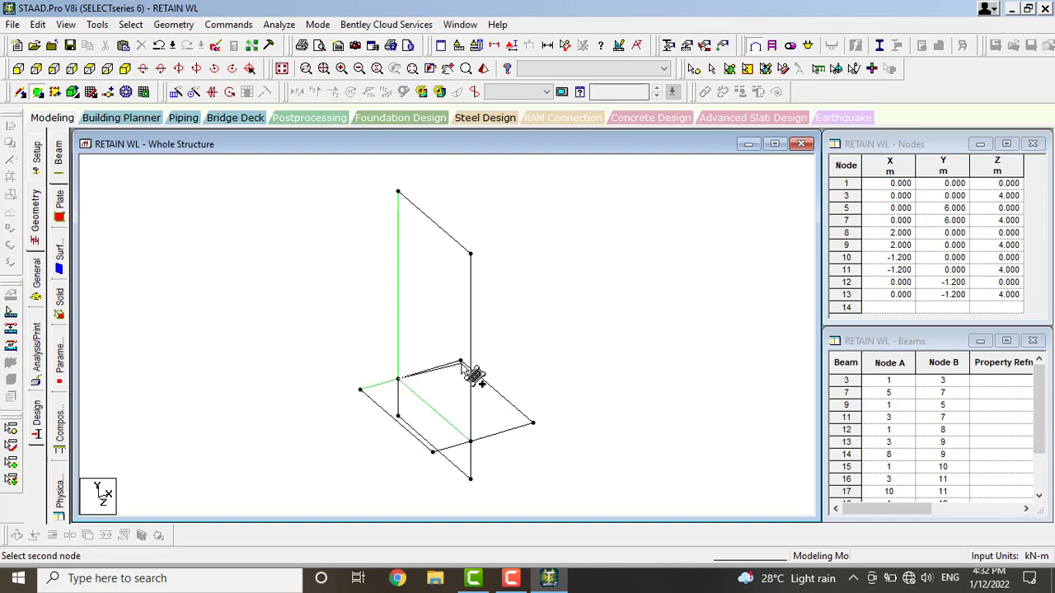
{"action": "left_click", "coordinate": [460, 360]}
{"action": "left_click", "coordinate": [533, 424]}
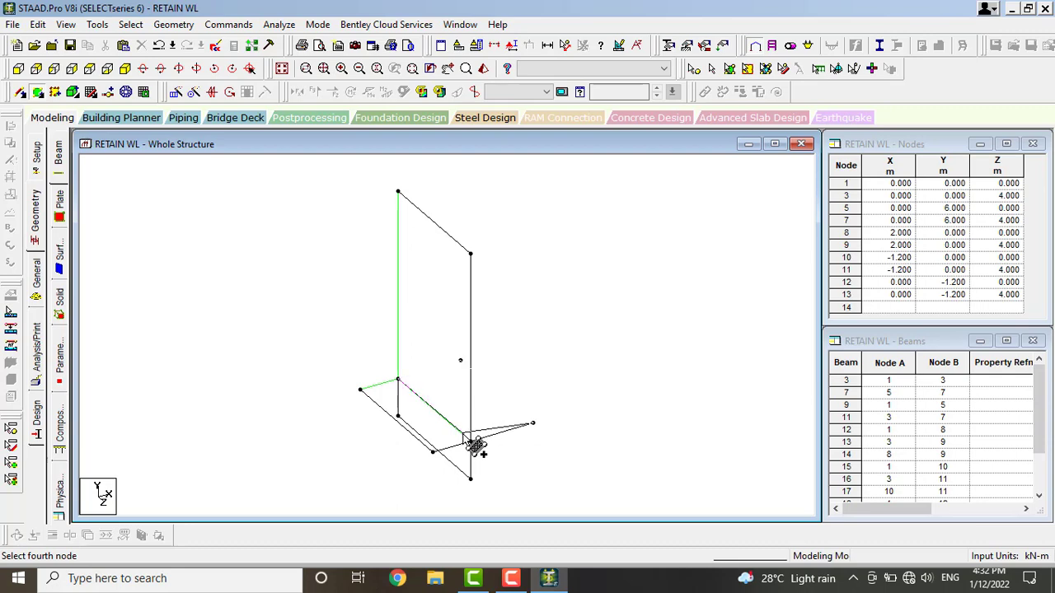
{"action": "left_click", "coordinate": [471, 441]}
Add a four-noded plate over the 1.2 m deep key below the wall.
{"action": "left_click", "coordinate": [401, 399]}
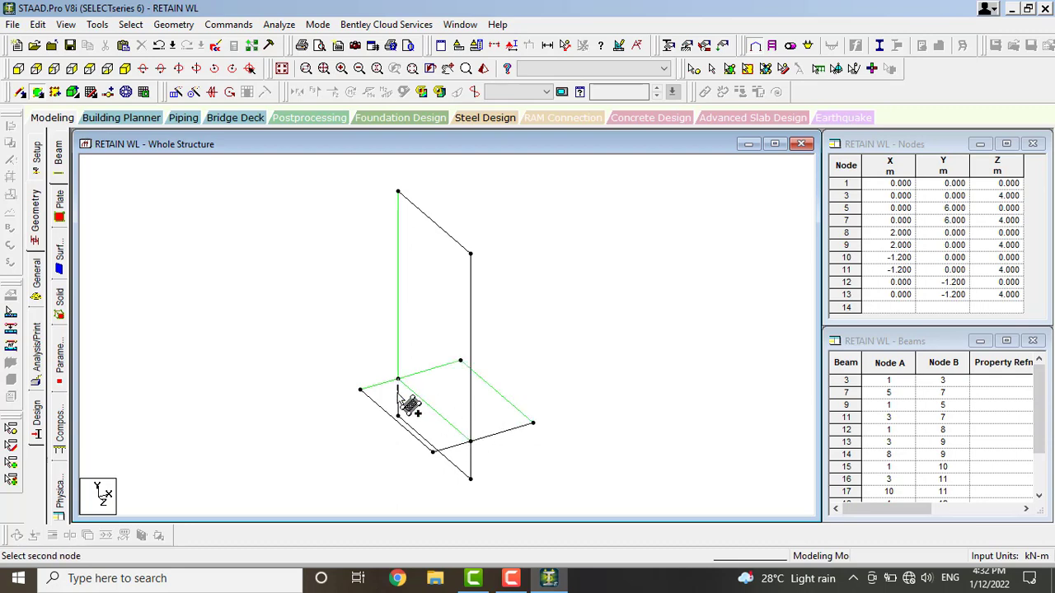
{"action": "left_click", "coordinate": [471, 441]}
{"action": "left_click", "coordinate": [470, 478]}
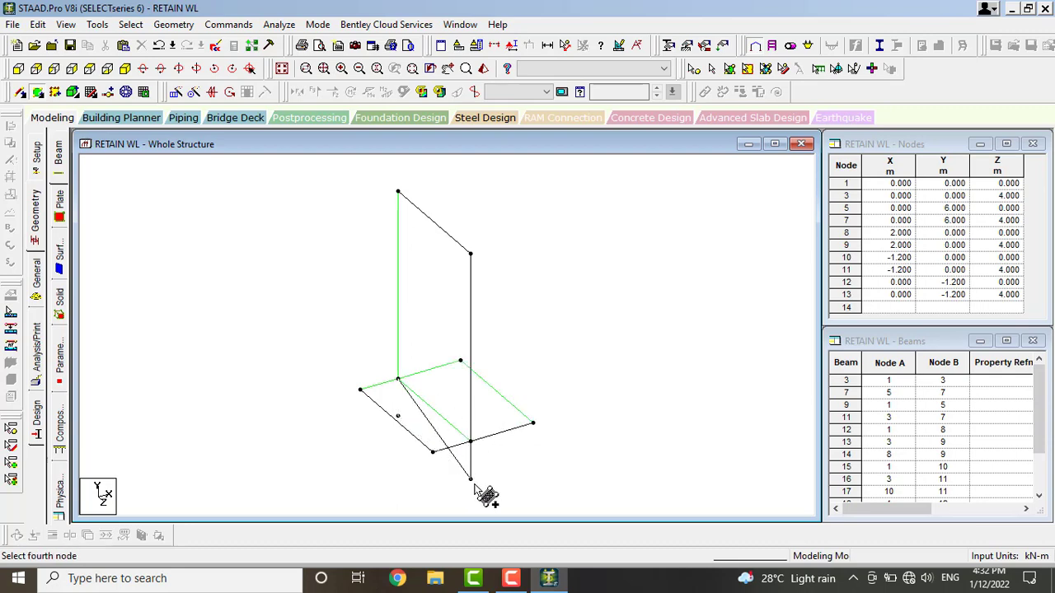
{"action": "left_click", "coordinate": [472, 446]}
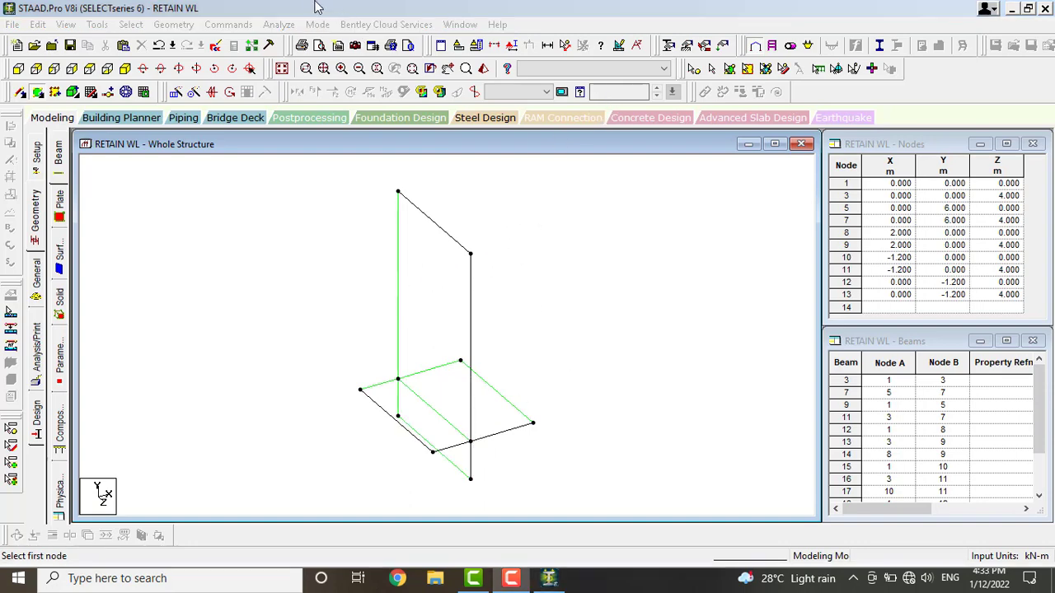
Delete all beams from the model, keeping only the plates.
{"action": "left_click", "coordinate": [721, 72]}
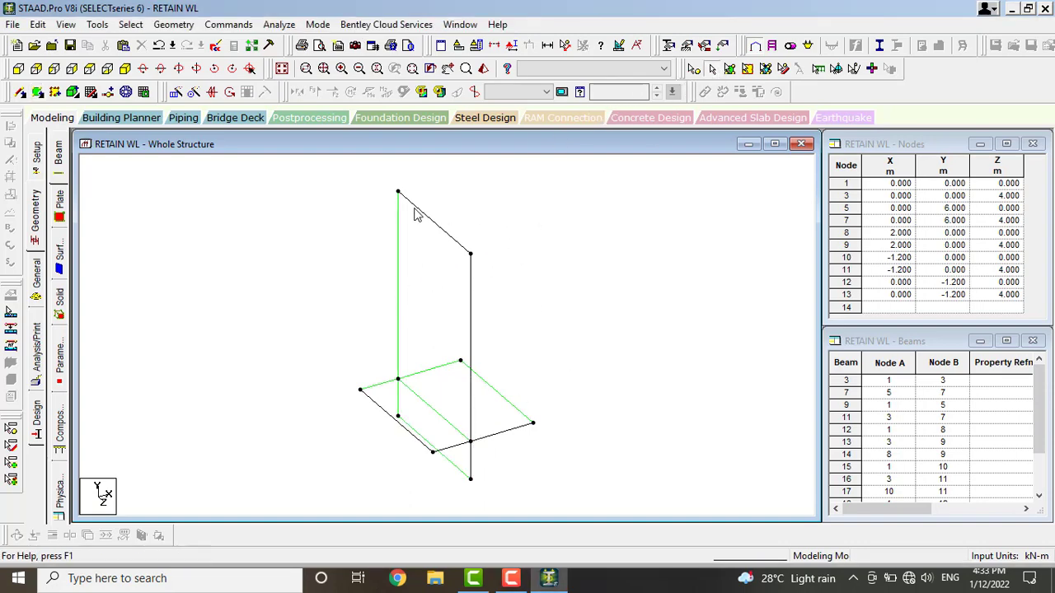
{"action": "key", "text": "ctrl+a"}
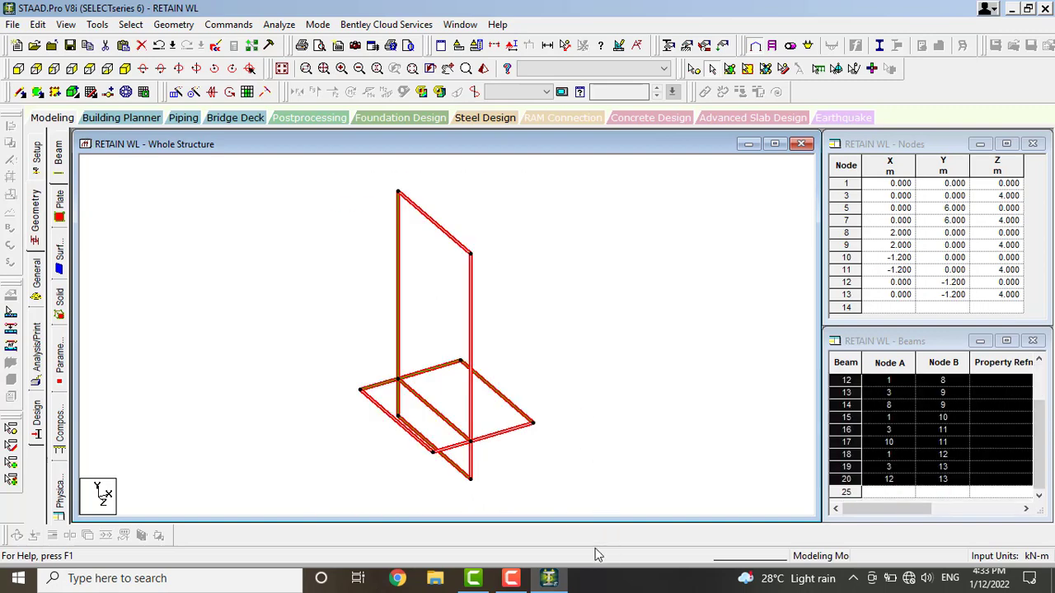
{"action": "key", "text": "Delete"}
{"action": "key", "text": "Return"}
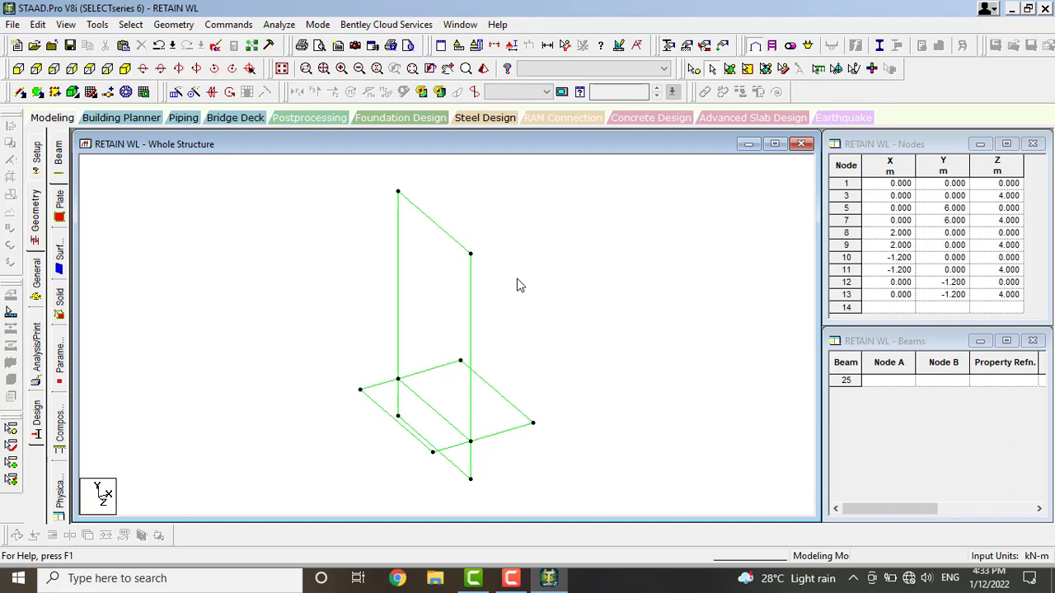
Define a concrete plate thickness property of 0.4 m at all four nodes.
{"action": "left_click", "coordinate": [34, 277]}
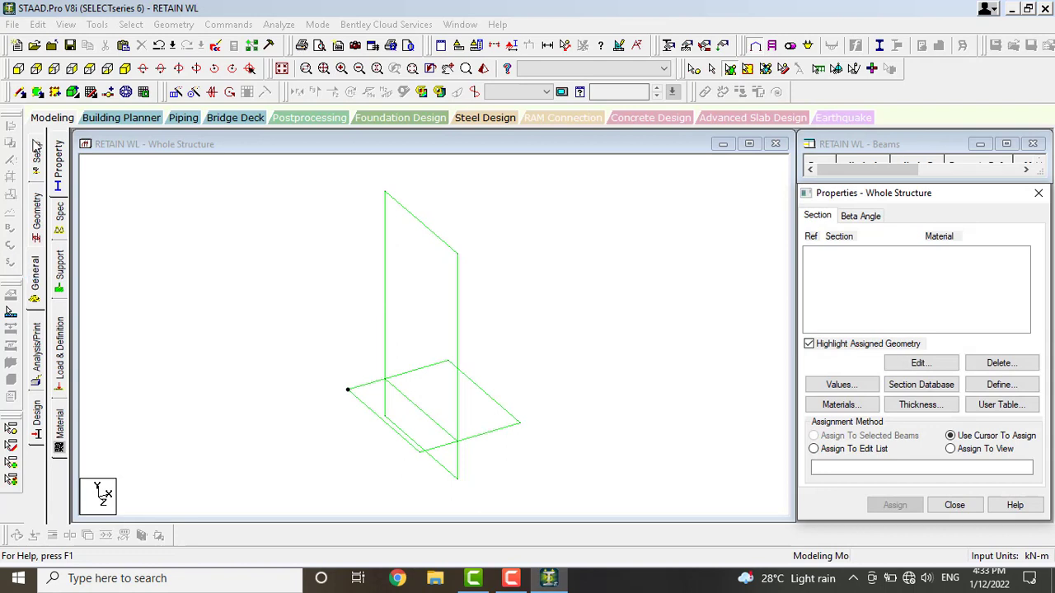
{"action": "left_click", "coordinate": [60, 160]}
{"action": "left_click", "coordinate": [912, 405]}
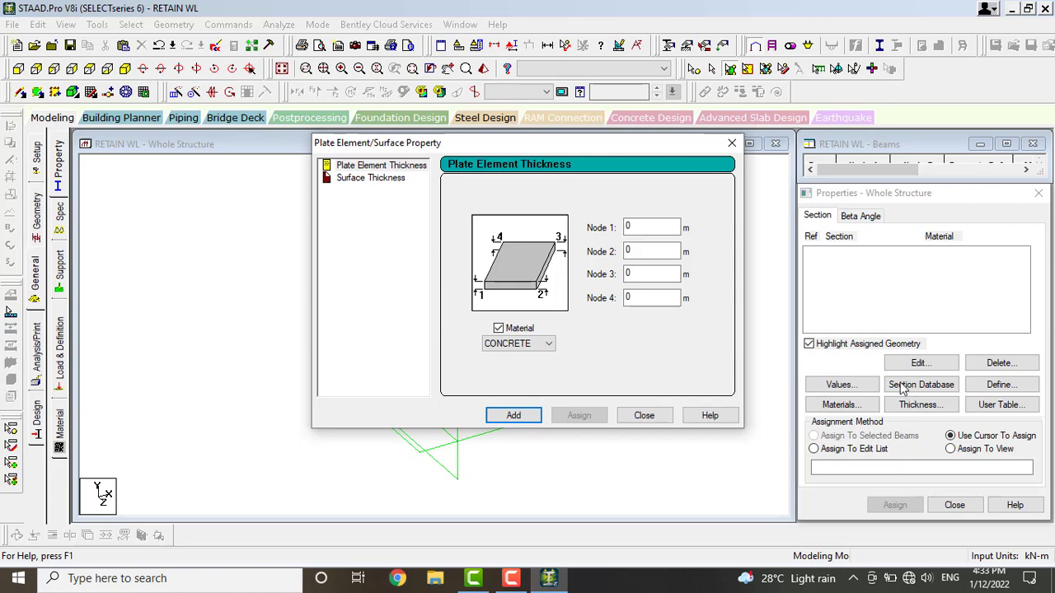
{"action": "left_click", "coordinate": [653, 224]}
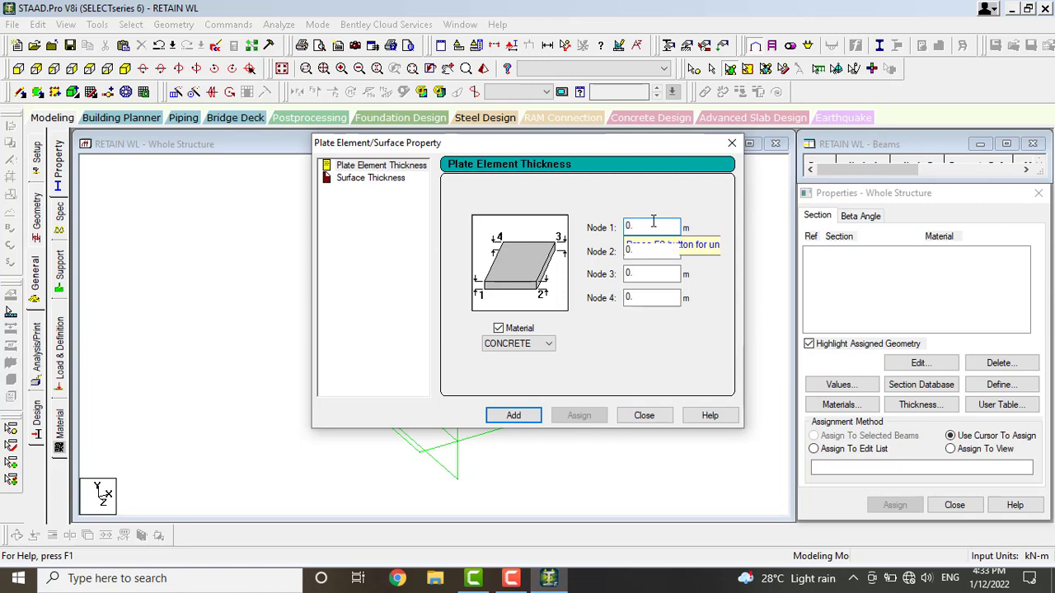
{"action": "type", "text": ".4"}
{"action": "left_click", "coordinate": [511, 417]}
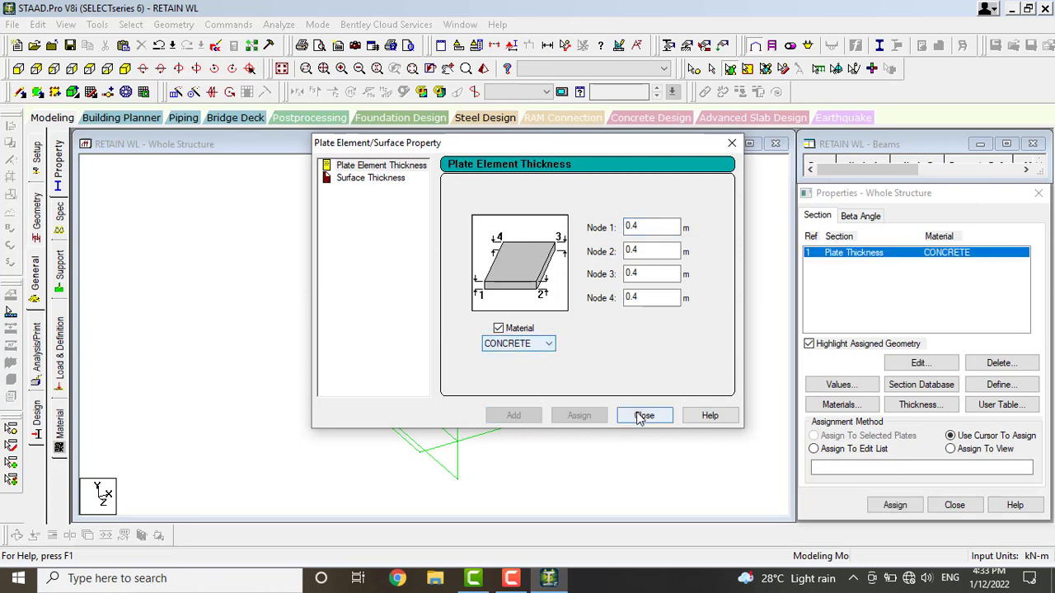
Define a second concrete plate thickness with 0.2 m at nodes 1 and 2, 0.15 m at node 3 and 0.1 m at node 4.
{"action": "left_click", "coordinate": [647, 229]}
{"action": "key", "text": "BackSpace"}
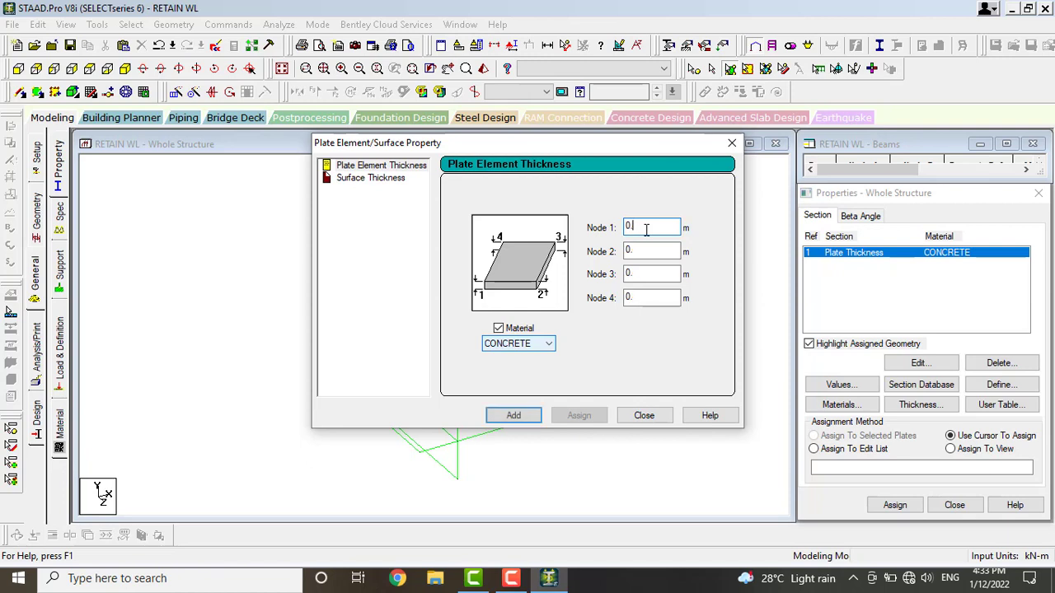
{"action": "type", "text": "2"}
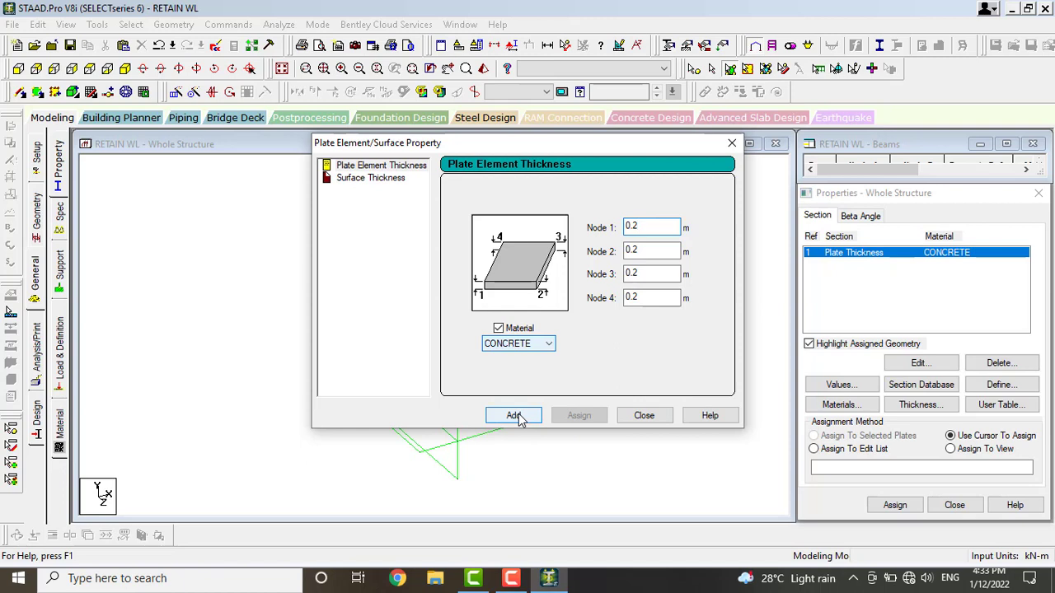
{"action": "left_click", "coordinate": [671, 274]}
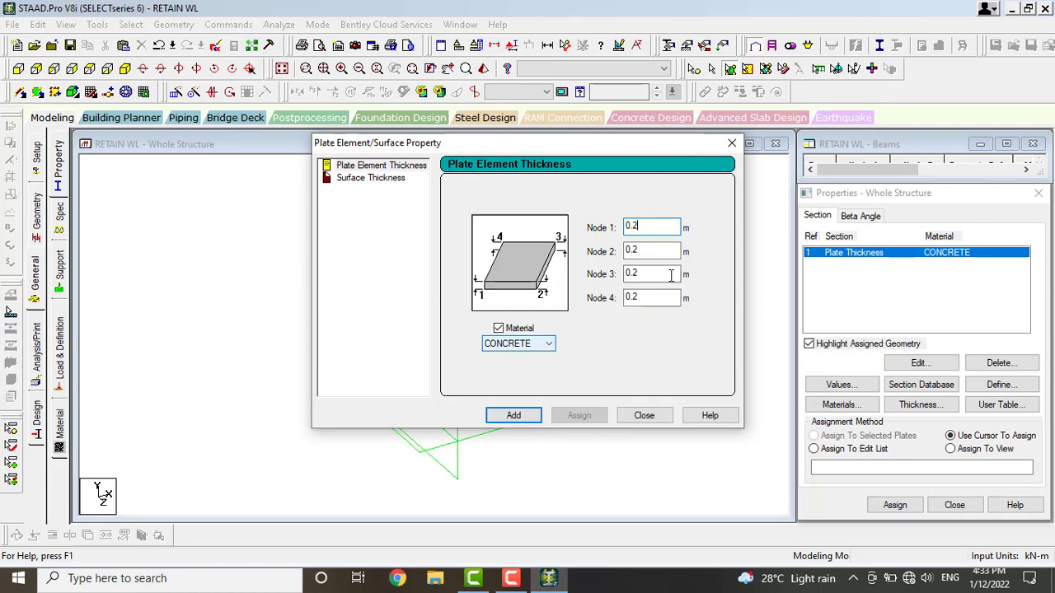
{"action": "type", "text": ".15"}
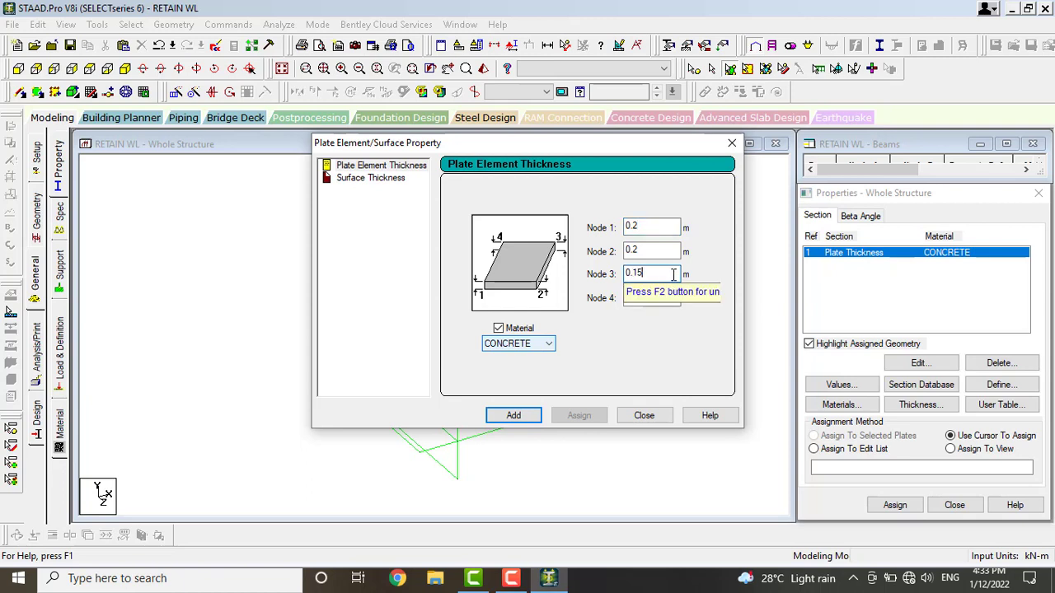
{"action": "left_click", "coordinate": [643, 301]}
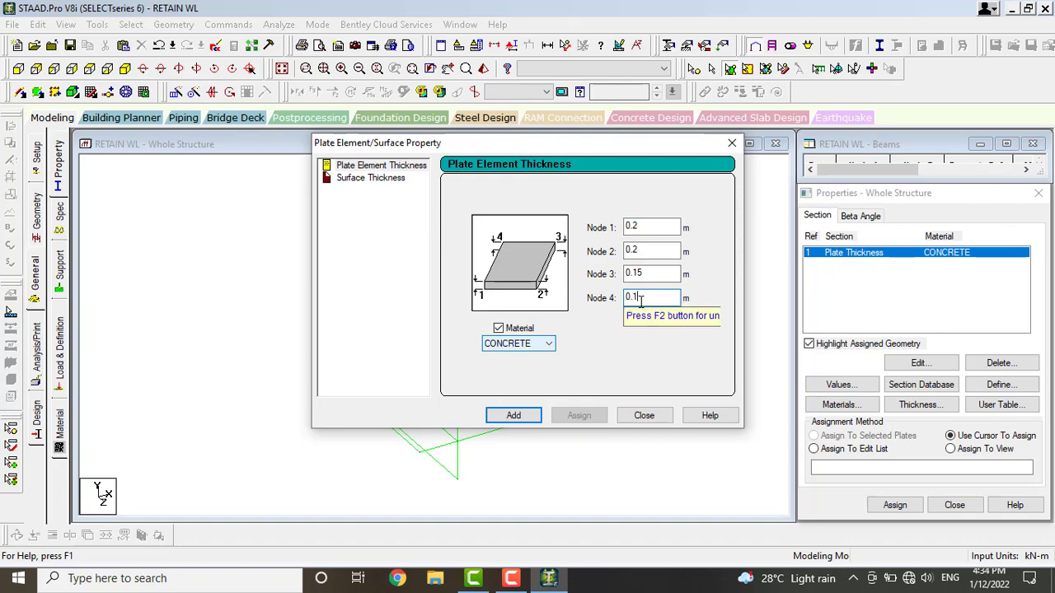
{"action": "left_click", "coordinate": [508, 417]}
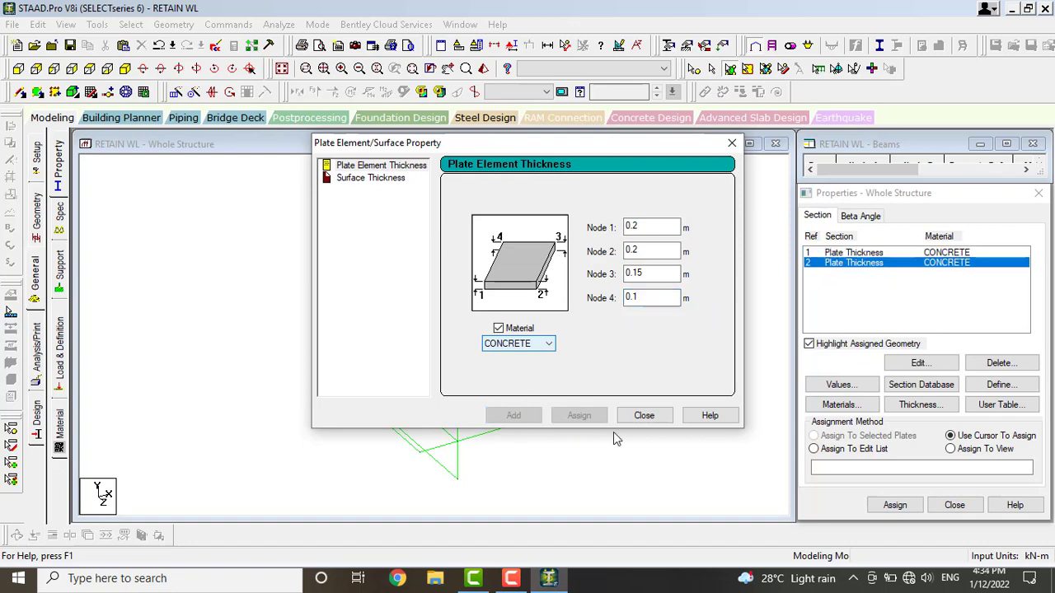
{"action": "left_click", "coordinate": [642, 416]}
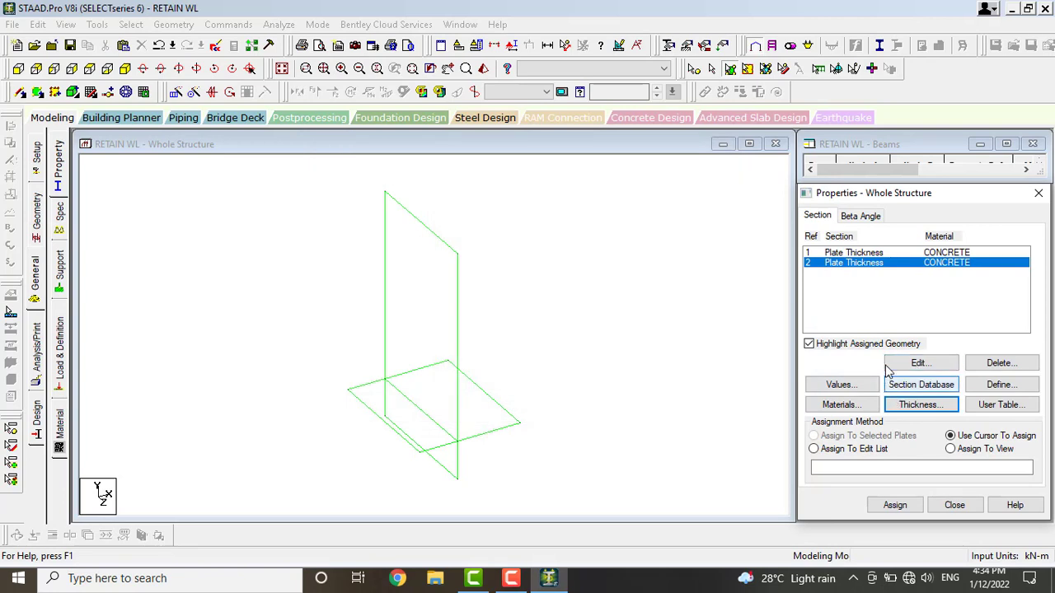
Assign the 0.4 m plate thickness to both base slab plates and the key plate.
{"action": "left_click", "coordinate": [880, 253]}
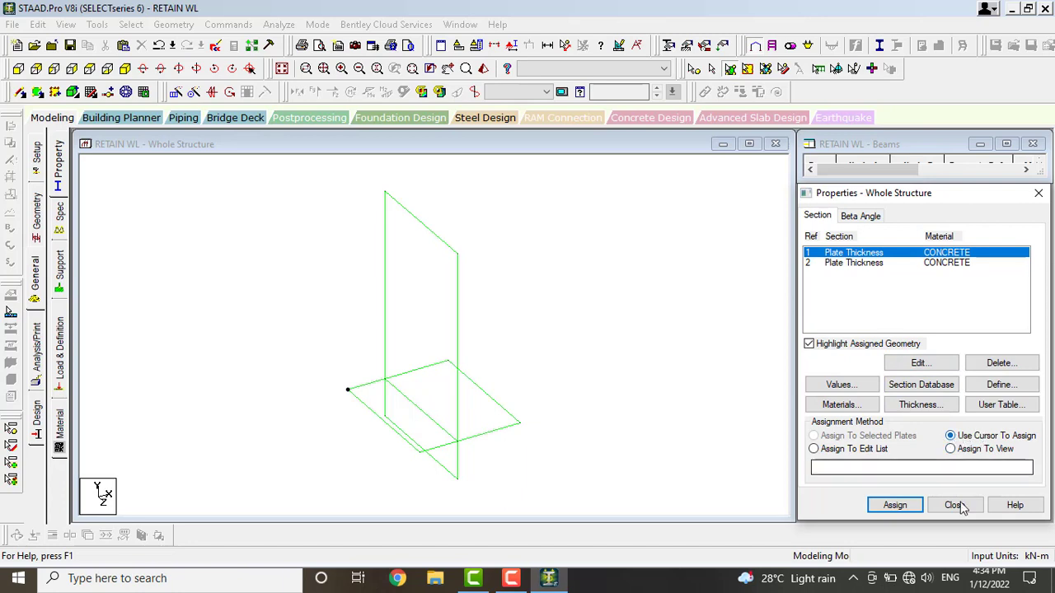
{"action": "left_click", "coordinate": [895, 505]}
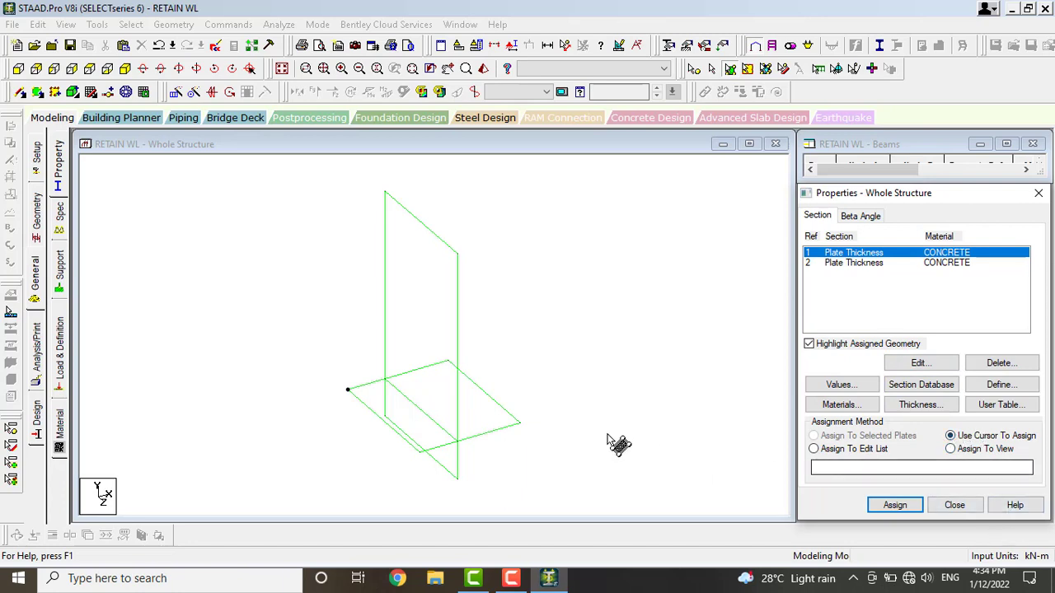
{"action": "left_click", "coordinate": [420, 435]}
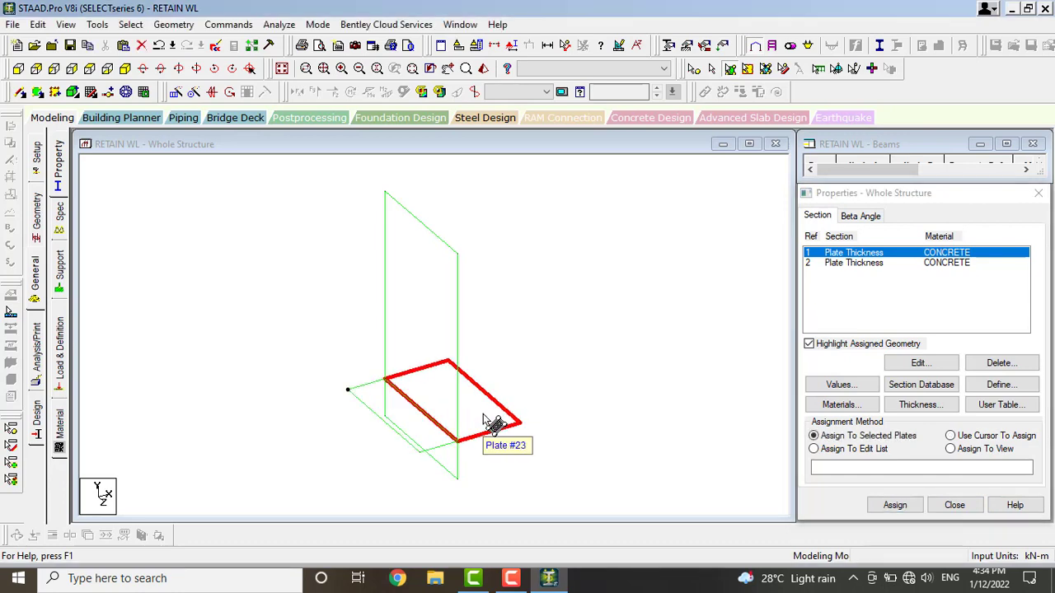
{"action": "left_click", "coordinate": [951, 435]}
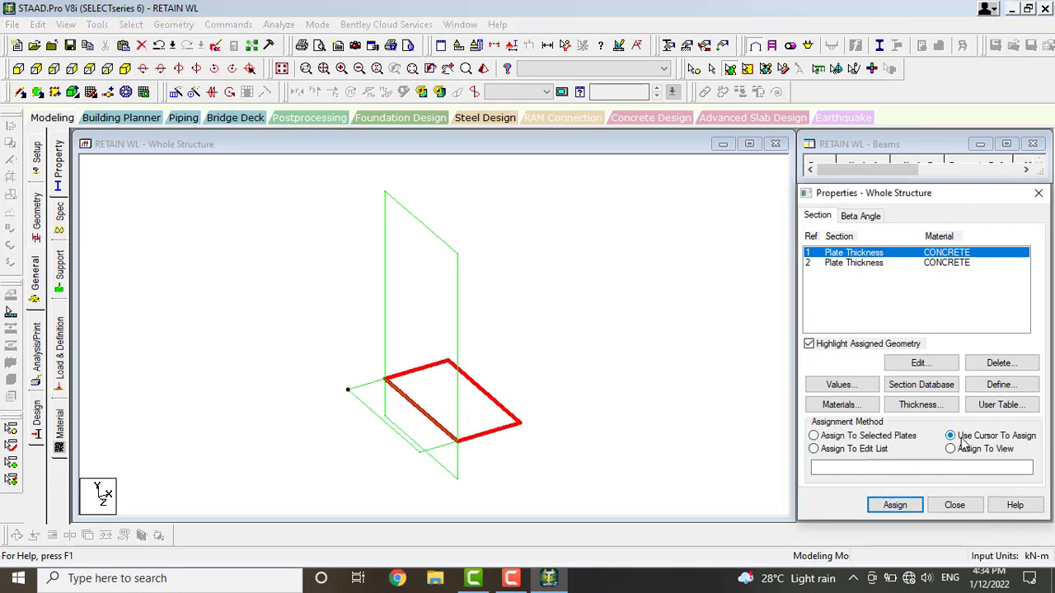
{"action": "left_click", "coordinate": [894, 504]}
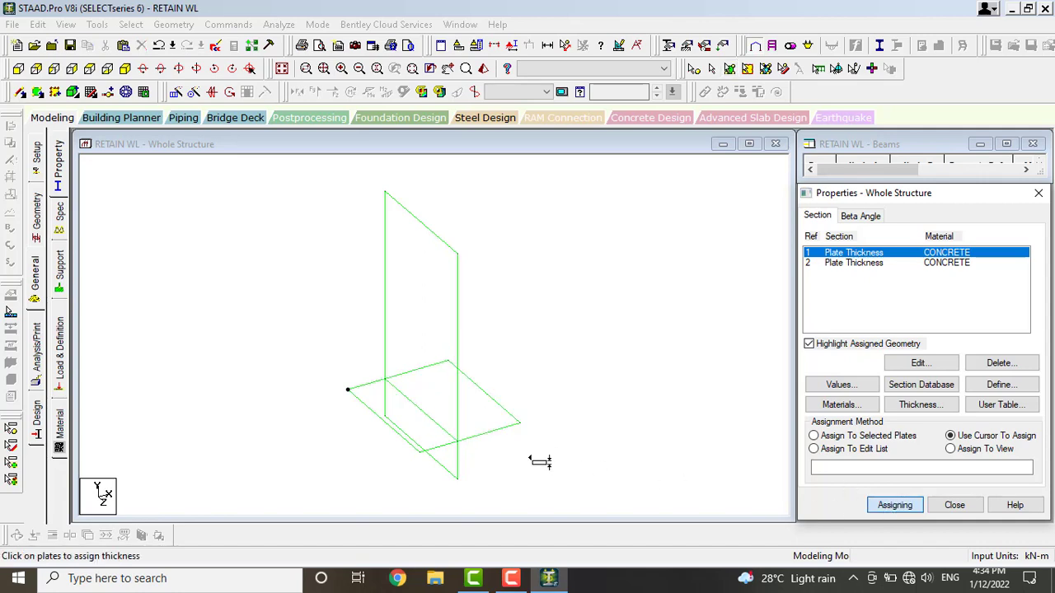
{"action": "left_click", "coordinate": [396, 425]}
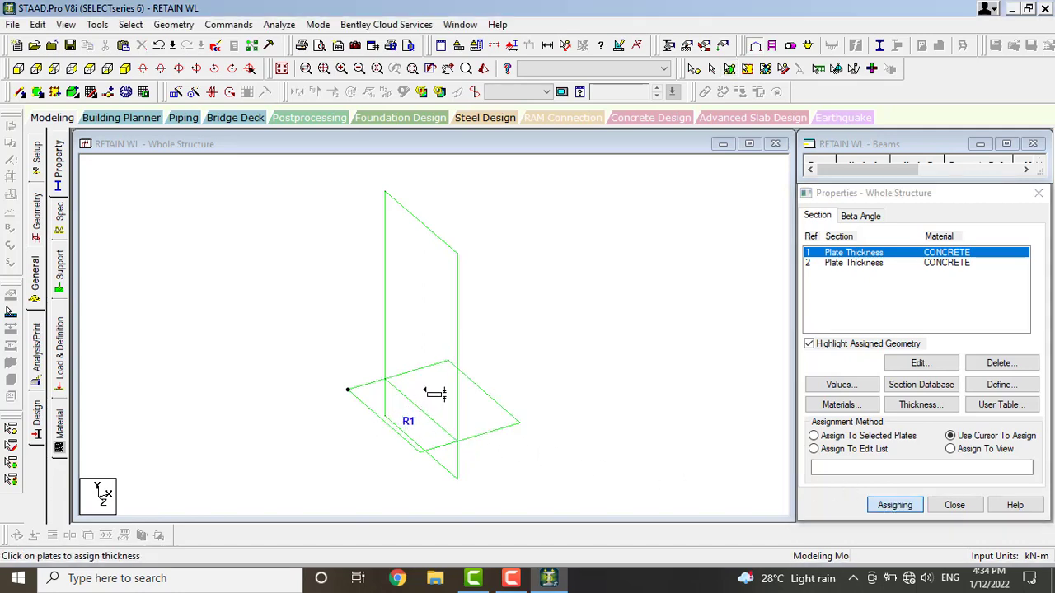
{"action": "left_click", "coordinate": [461, 409]}
{"action": "left_click", "coordinate": [436, 458]}
Assign the second, variable plate thickness to the vertical wall plate above the base slab.
{"action": "left_click", "coordinate": [876, 262]}
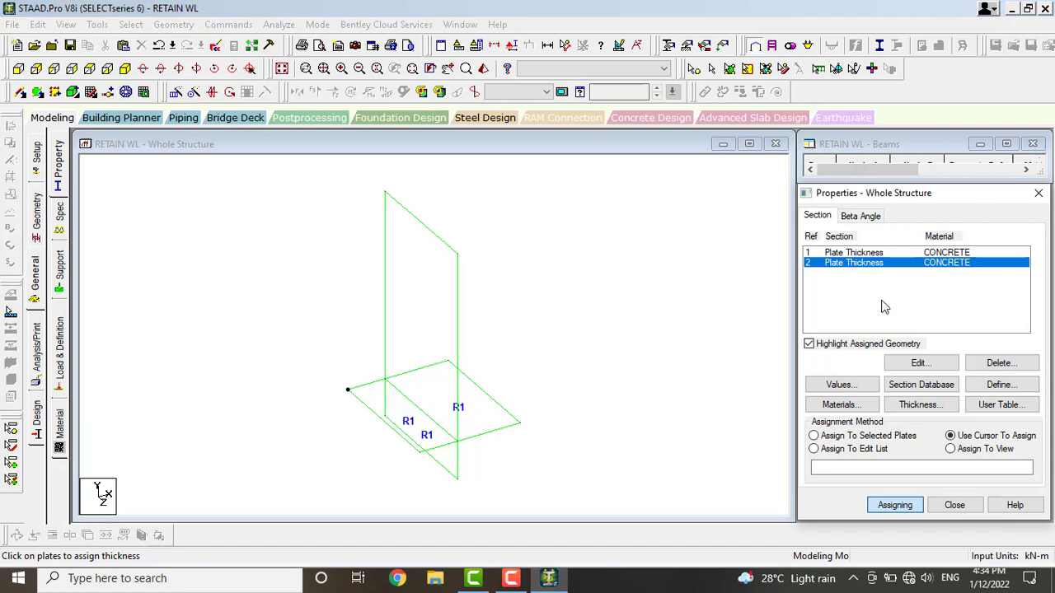
{"action": "left_click", "coordinate": [895, 504]}
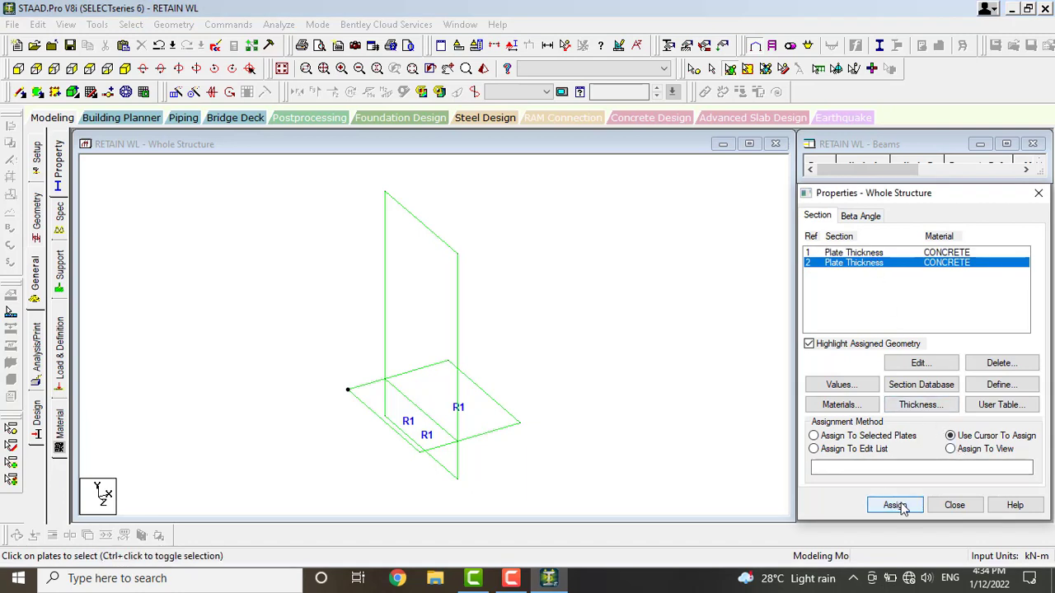
{"action": "left_click", "coordinate": [416, 313]}
{"action": "left_click", "coordinate": [970, 436]}
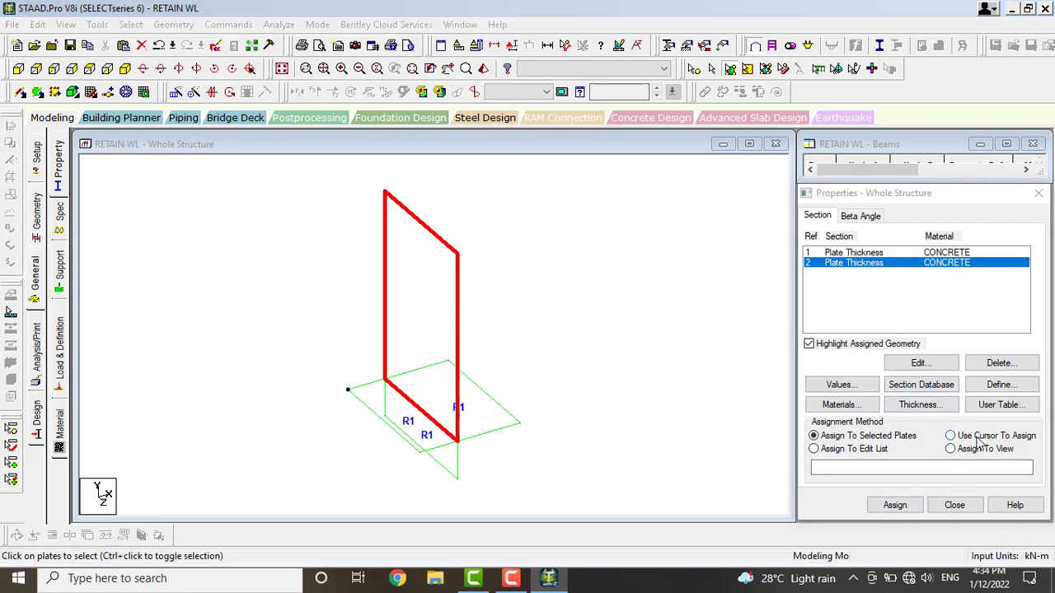
{"action": "left_click", "coordinate": [895, 504]}
{"action": "left_click", "coordinate": [423, 320]}
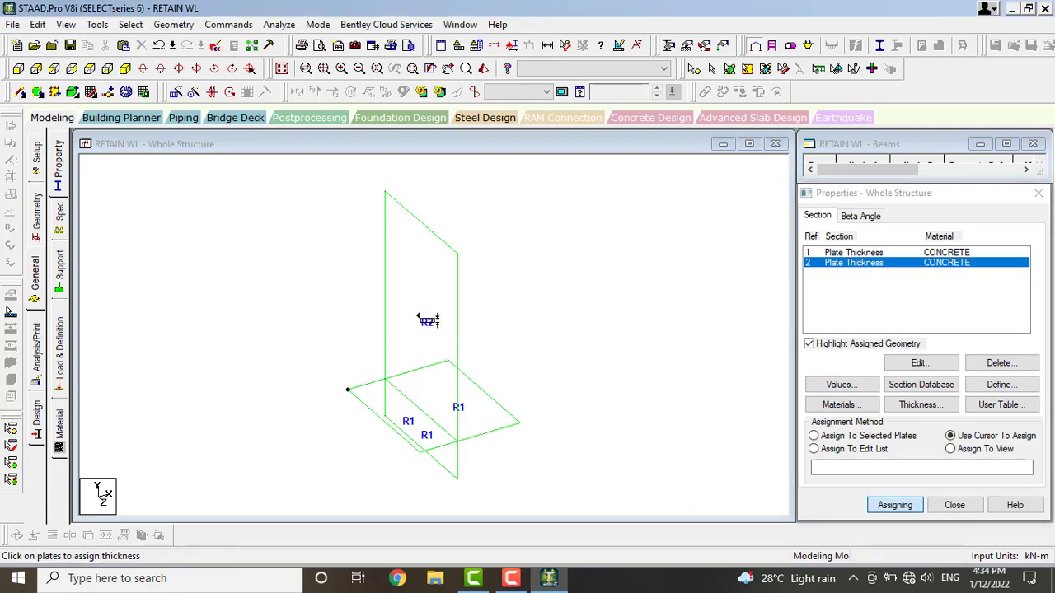
{"action": "left_click", "coordinate": [863, 264]}
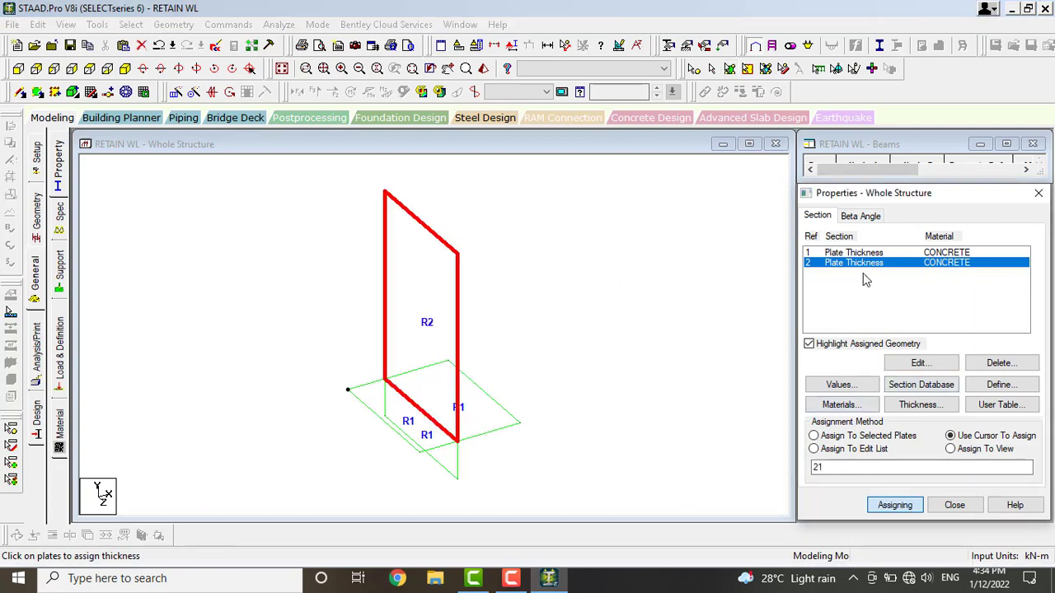
{"action": "left_click", "coordinate": [537, 263]}
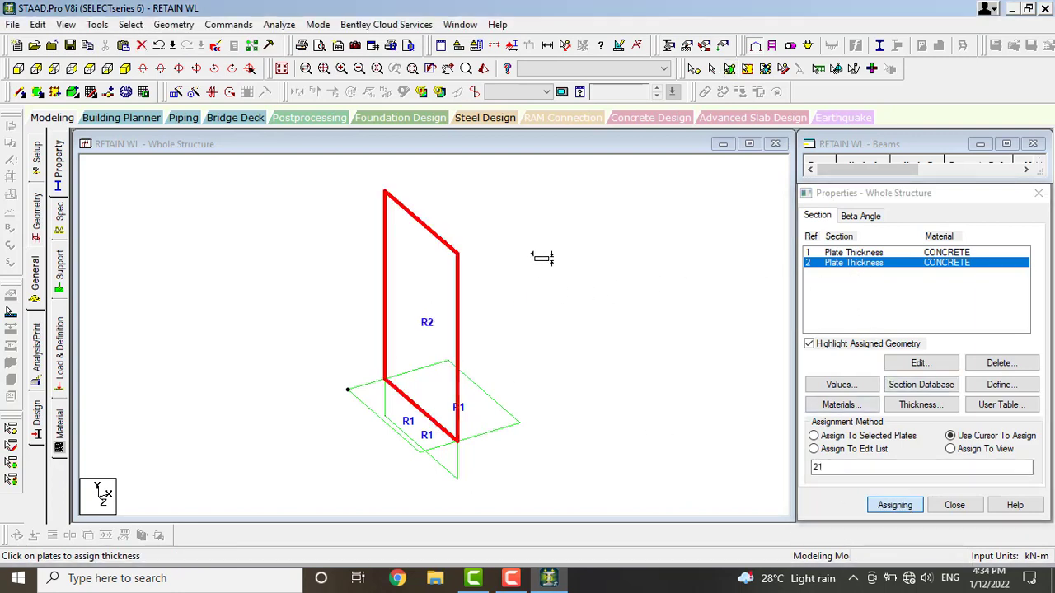
{"action": "key", "text": "Escape"}
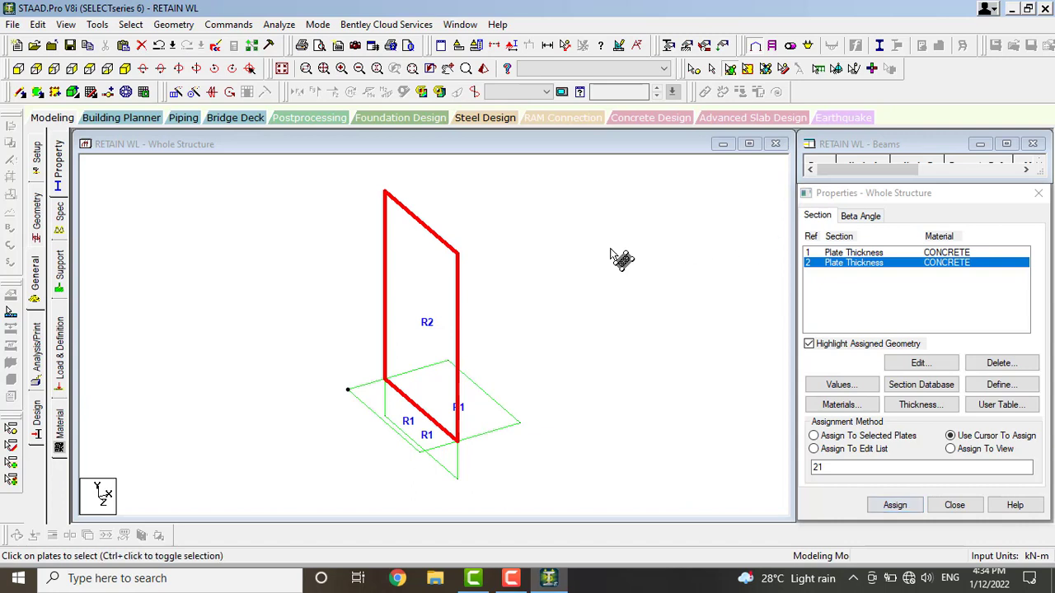
Examine the plate thicknesses of the wall, base slab and key in a 3D rendered view.
{"action": "left_click", "coordinate": [485, 68]}
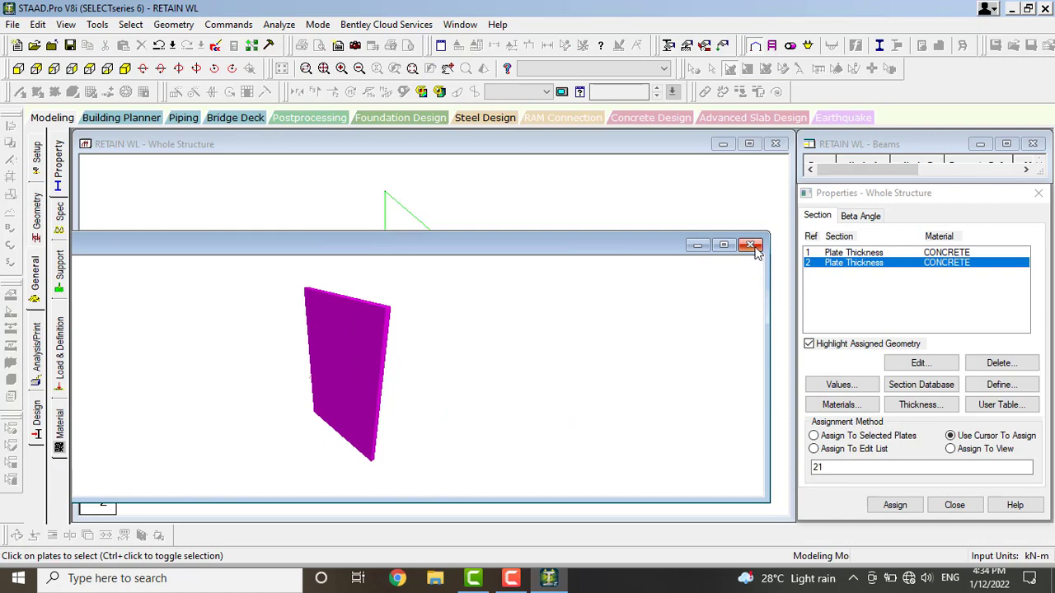
{"action": "left_click", "coordinate": [748, 242]}
{"action": "left_click", "coordinate": [483, 69]}
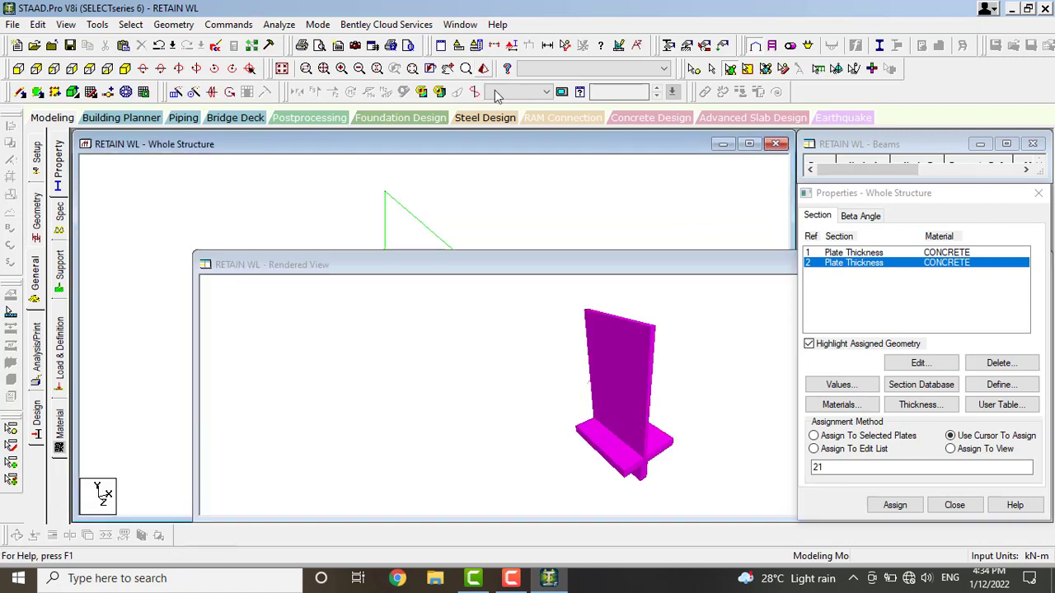
{"action": "left_click_drag", "start_coordinate": [645, 447], "coordinate": [516, 405]}
{"action": "left_click_drag", "start_coordinate": [674, 265], "coordinate": [387, 265]}
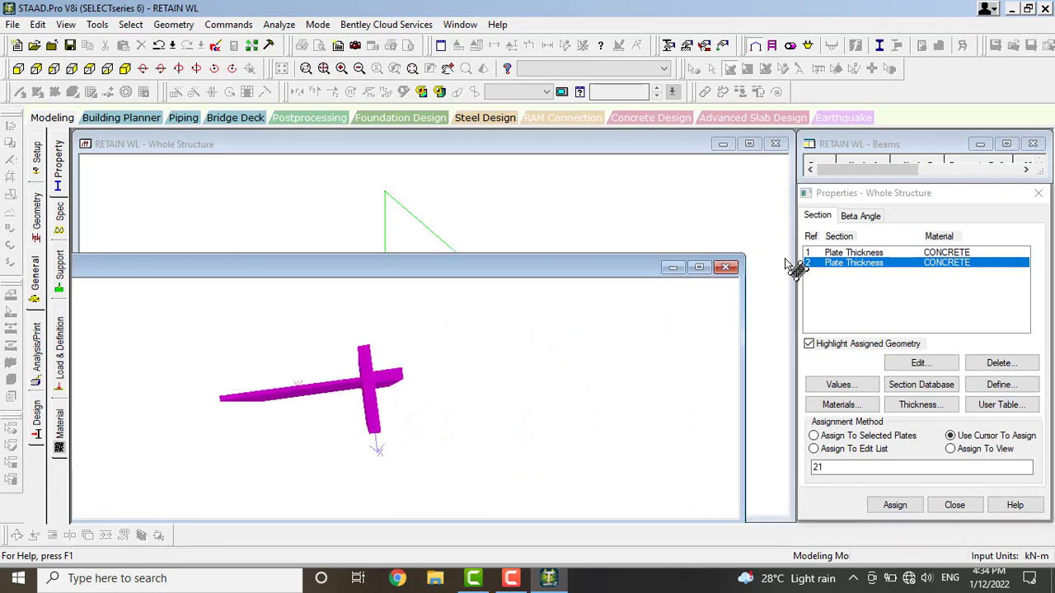
{"action": "left_click", "coordinate": [730, 266]}
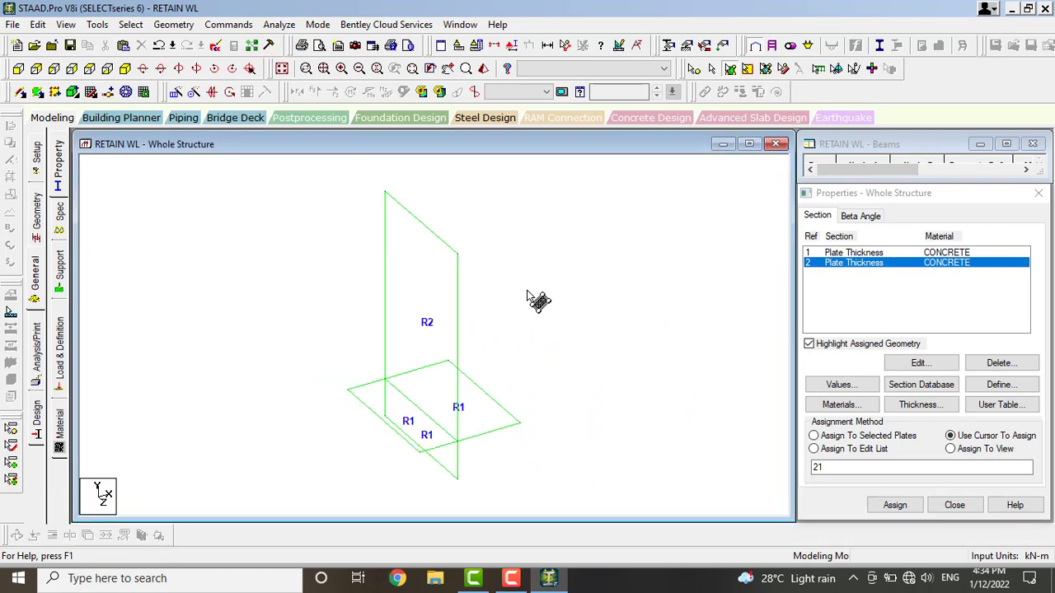
Create a fixed support for the model.
{"action": "left_click", "coordinate": [60, 265]}
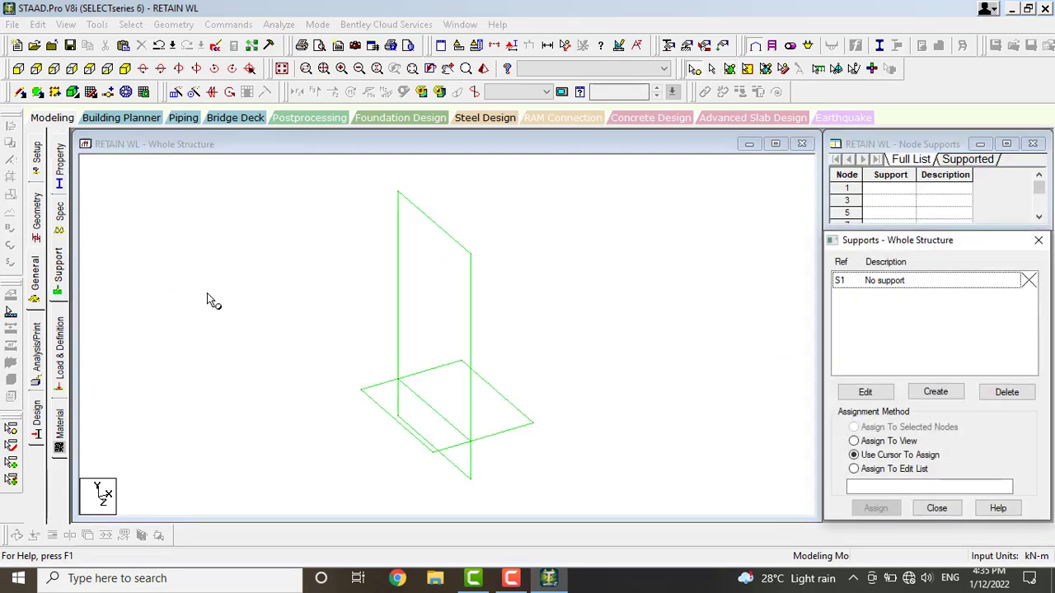
{"action": "left_click", "coordinate": [935, 393]}
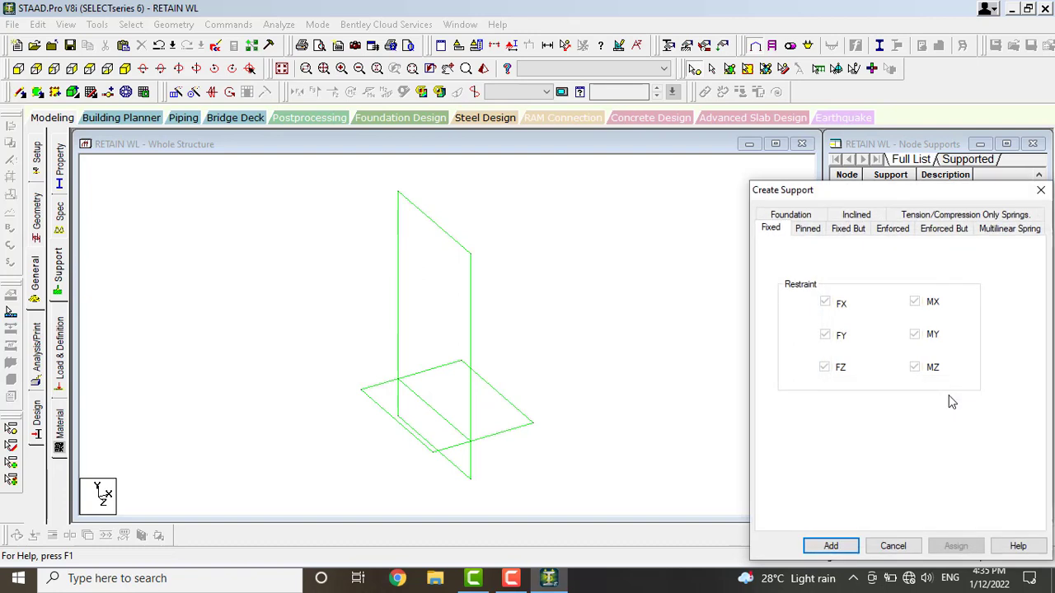
{"action": "left_click", "coordinate": [830, 545]}
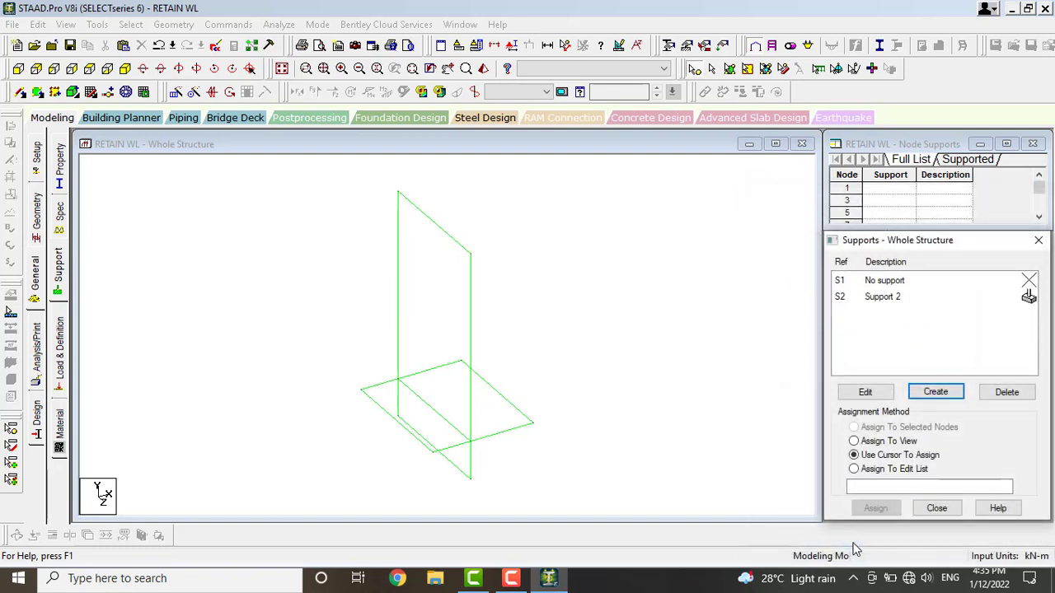
Assign the fixed support to all base slab nodes, including the wall junction, and the bottom nodes of the key.
{"action": "left_click", "coordinate": [888, 298]}
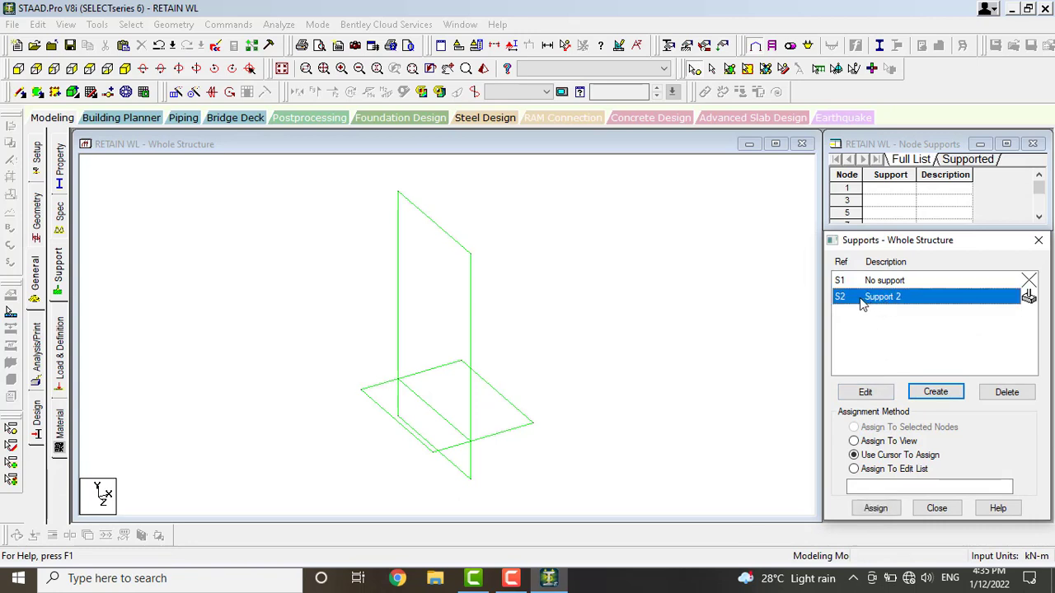
{"action": "left_click", "coordinate": [19, 69]}
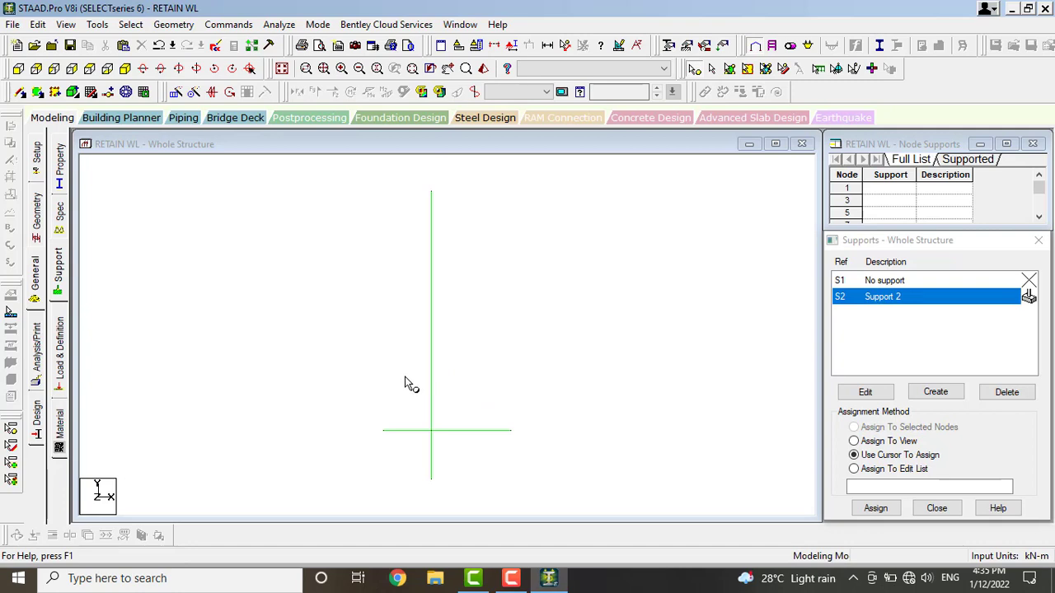
{"action": "left_click", "coordinate": [384, 431]}
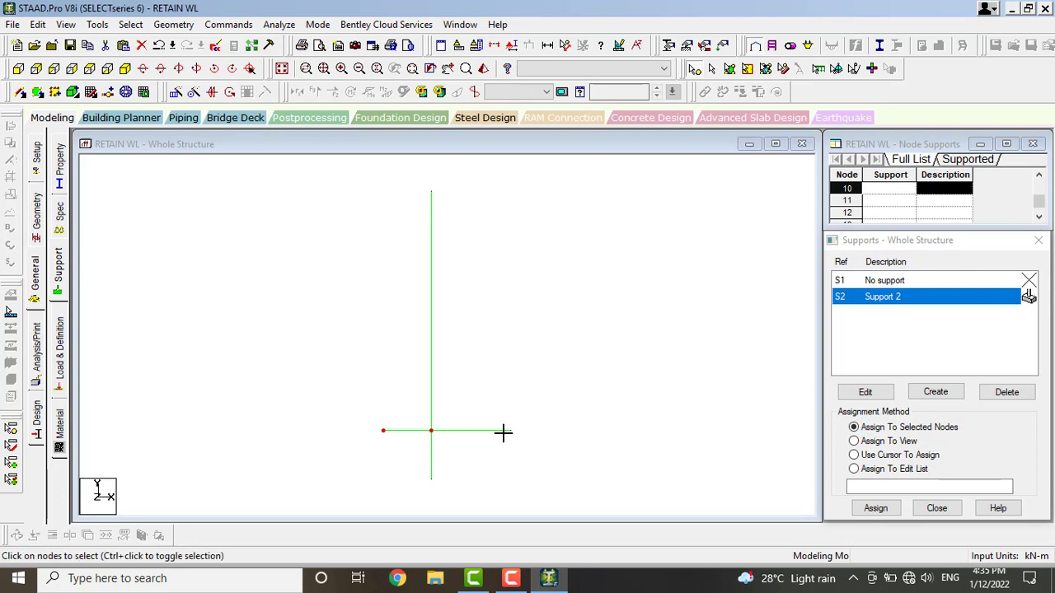
{"action": "left_click_drag", "start_coordinate": [496, 420], "coordinate": [554, 471], "text": "ctrl"}
{"action": "left_click_drag", "start_coordinate": [414, 470], "coordinate": [461, 494], "text": "ctrl"}
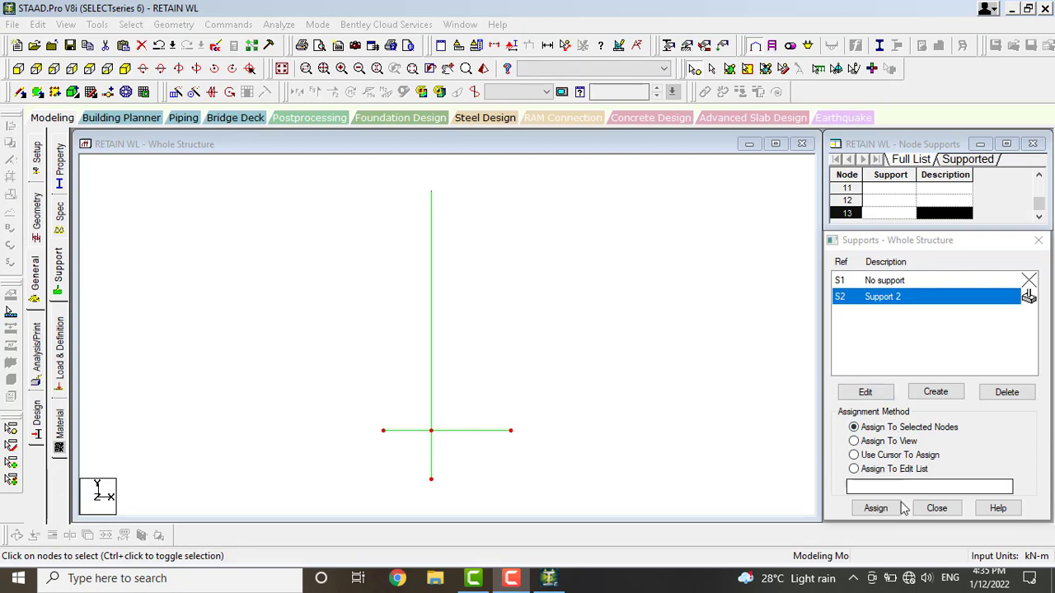
{"action": "left_click", "coordinate": [874, 508]}
{"action": "left_click", "coordinate": [946, 418]}
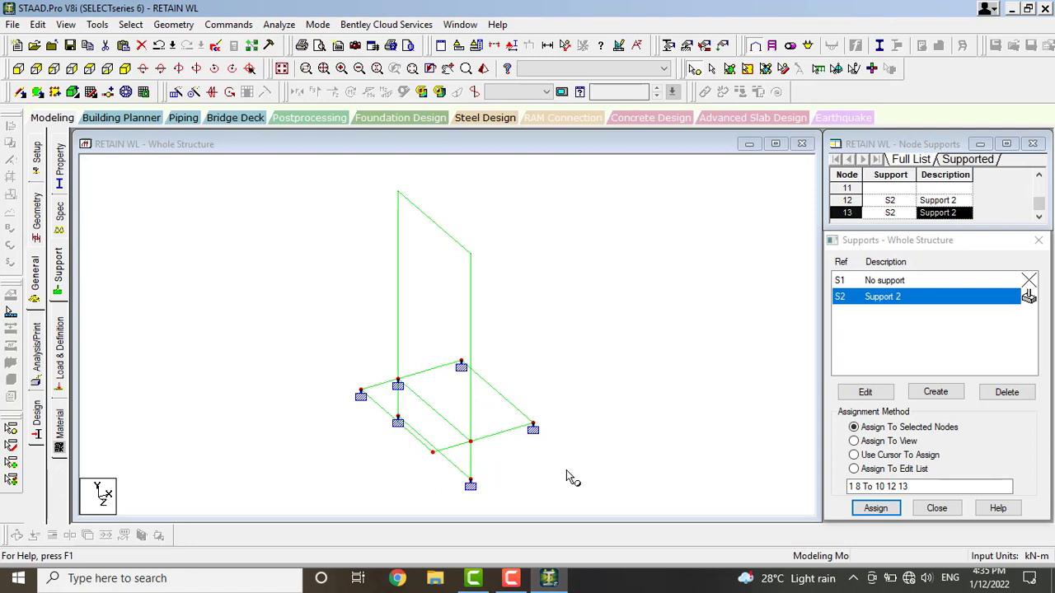
{"action": "left_click", "coordinate": [877, 506]}
{"action": "left_click", "coordinate": [926, 417]}
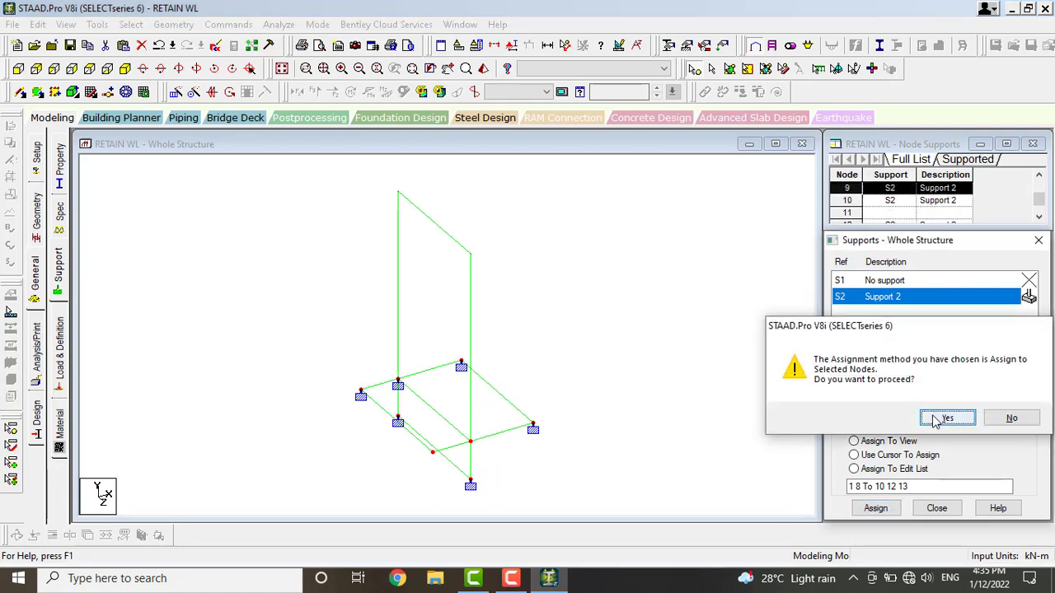
{"action": "left_click", "coordinate": [556, 313]}
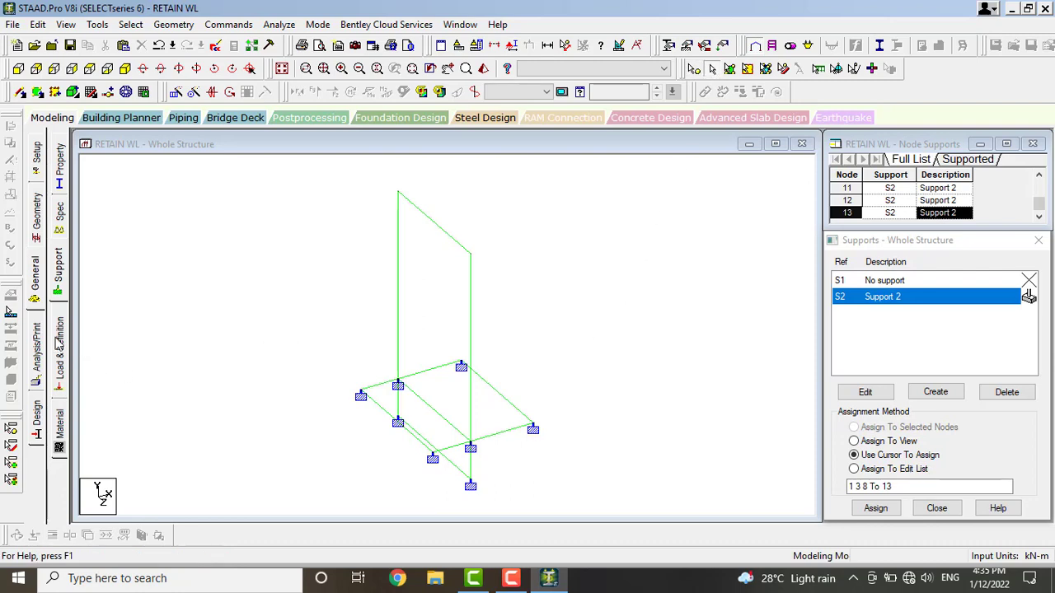
Add primary load case 1 with loading type Dead and the title DL.
{"action": "left_click", "coordinate": [66, 348]}
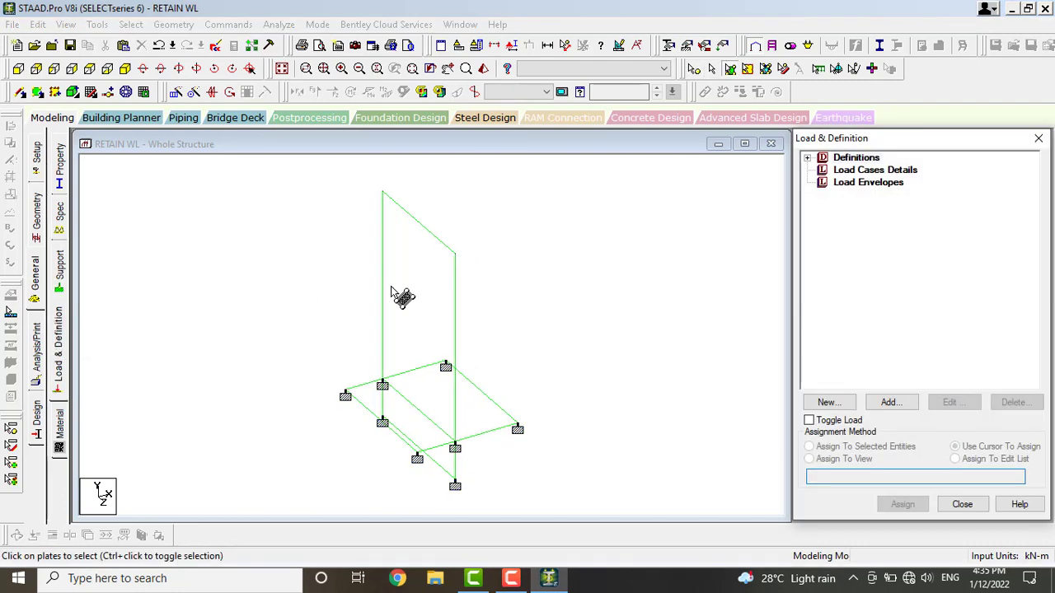
{"action": "left_click", "coordinate": [864, 171]}
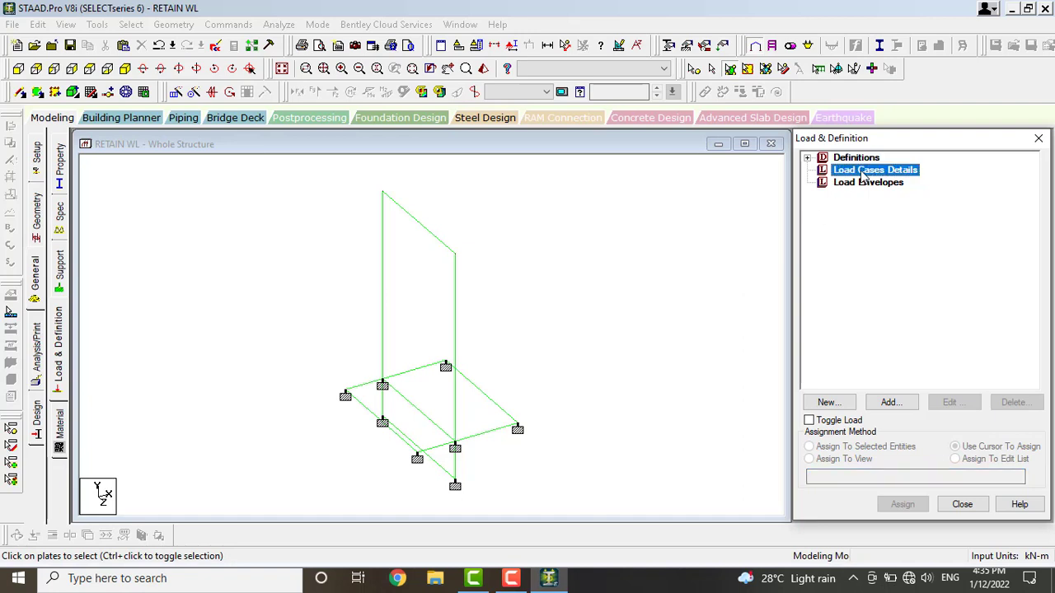
{"action": "left_click", "coordinate": [890, 403]}
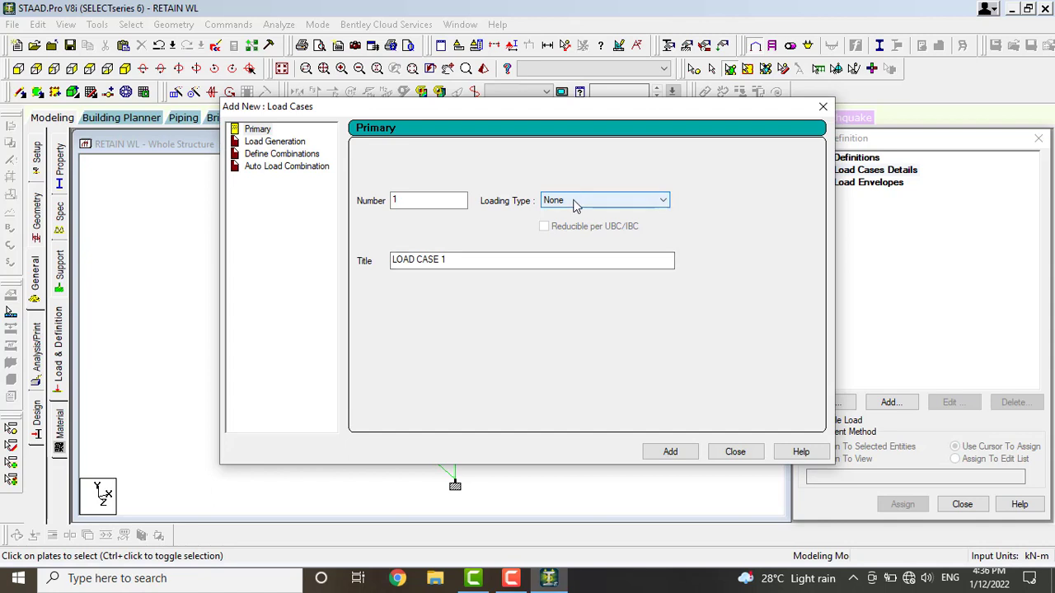
{"action": "left_click", "coordinate": [576, 205]}
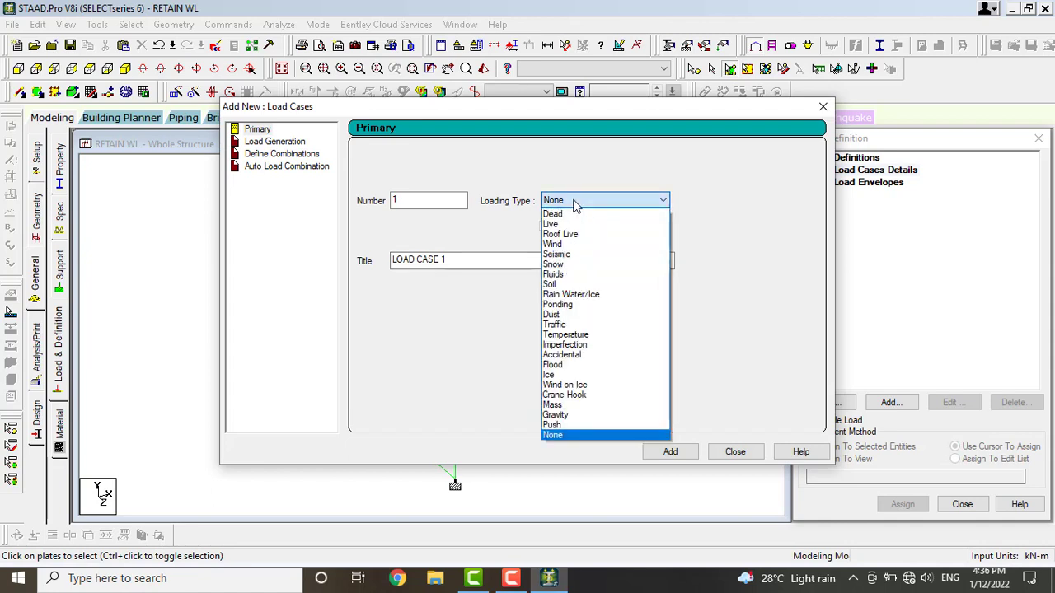
{"action": "left_click", "coordinate": [575, 215]}
{"action": "key", "text": "Tab"}
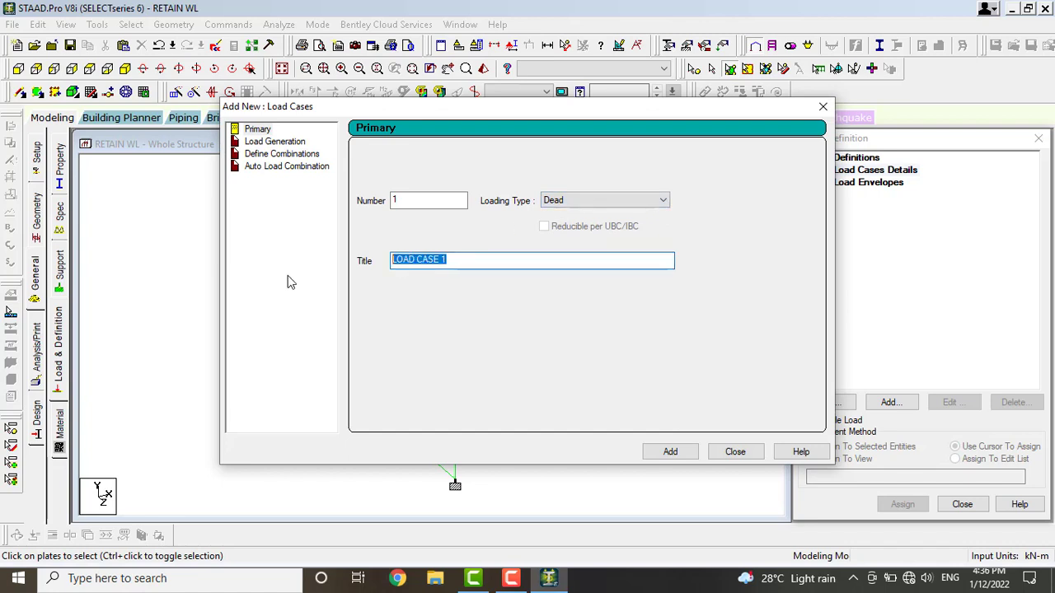
{"action": "type", "text": "DL"}
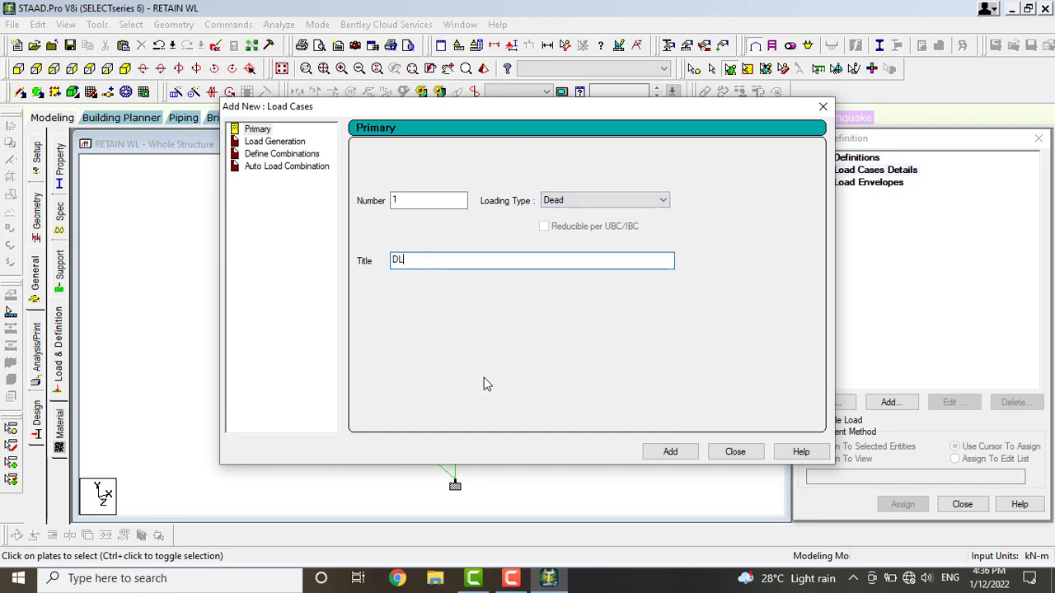
{"action": "left_click", "coordinate": [669, 453]}
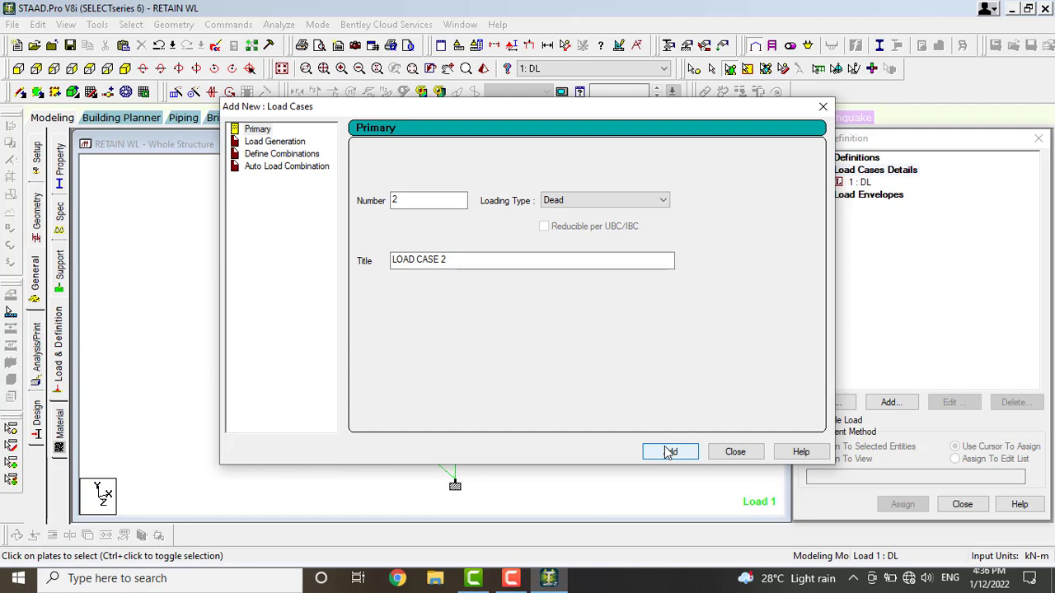
Add primary load case 2 with loading type Live and the title LL.
{"action": "left_click", "coordinate": [589, 202]}
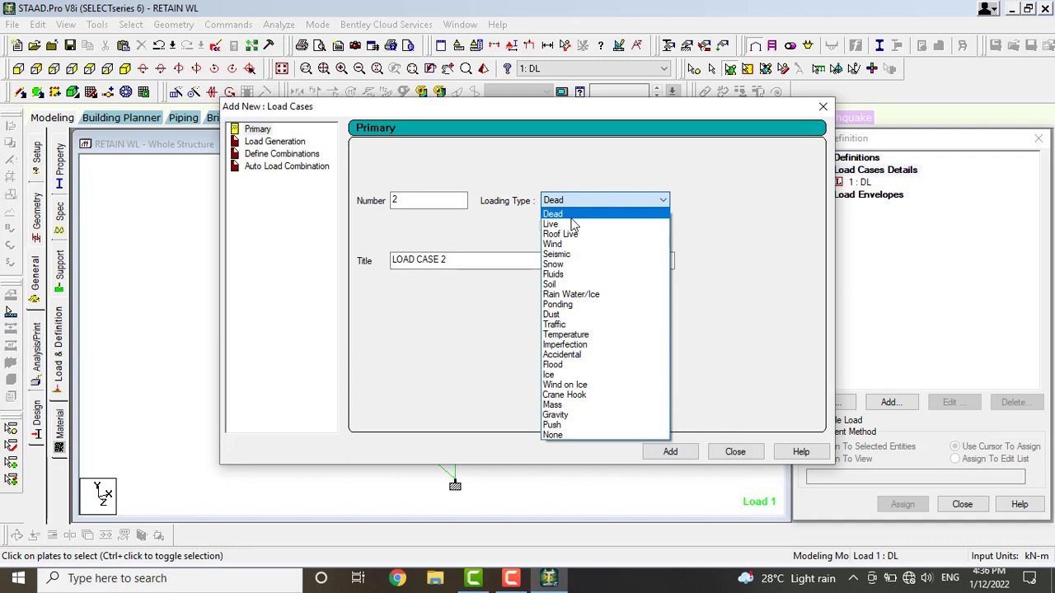
{"action": "left_click", "coordinate": [571, 225]}
{"action": "left_click_drag", "start_coordinate": [469, 259], "coordinate": [240, 258]}
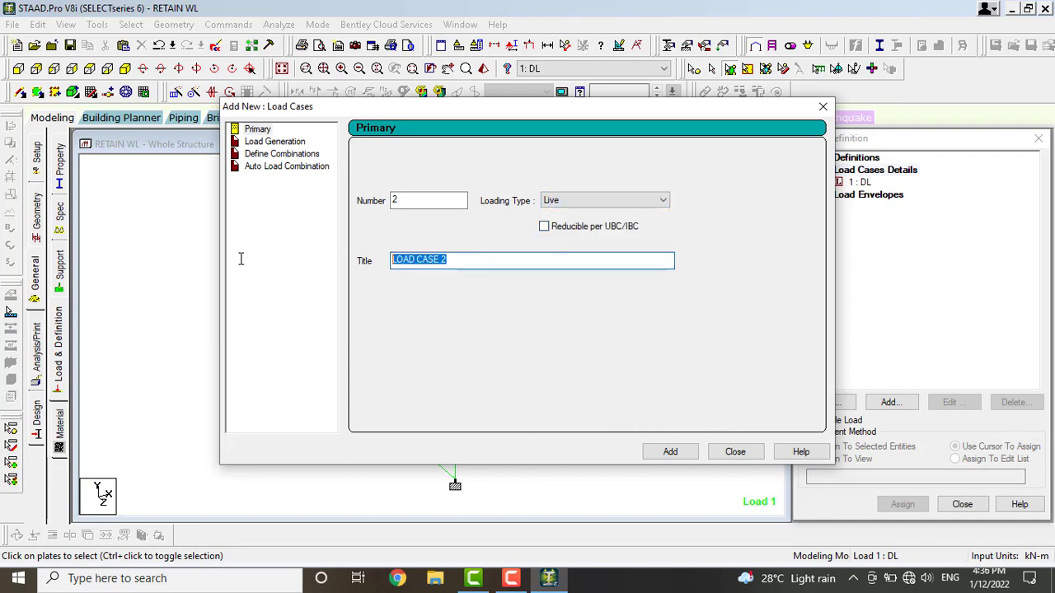
{"action": "type", "text": "LL"}
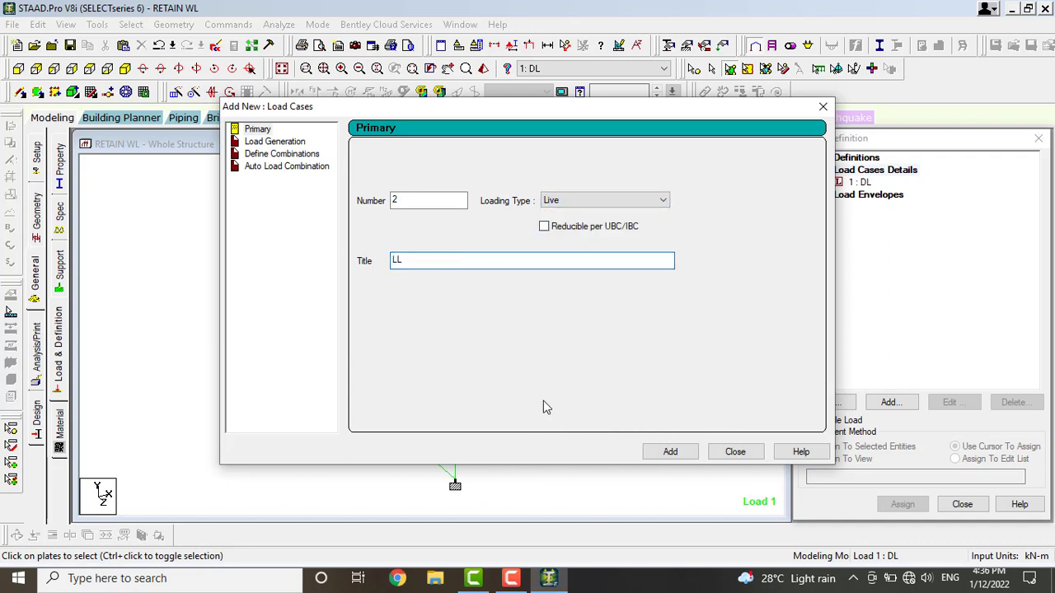
{"action": "left_click", "coordinate": [672, 453]}
{"action": "left_click", "coordinate": [737, 453]}
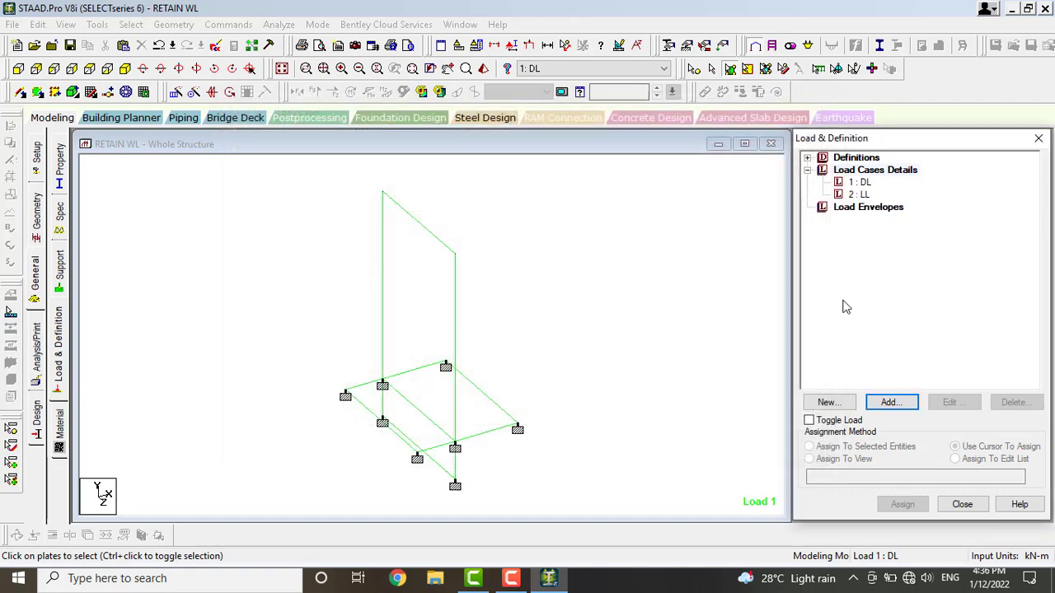
Add a selfweight load in the Y direction with factor -1 to load case DL.
{"action": "left_click", "coordinate": [860, 182]}
{"action": "left_click", "coordinate": [889, 402]}
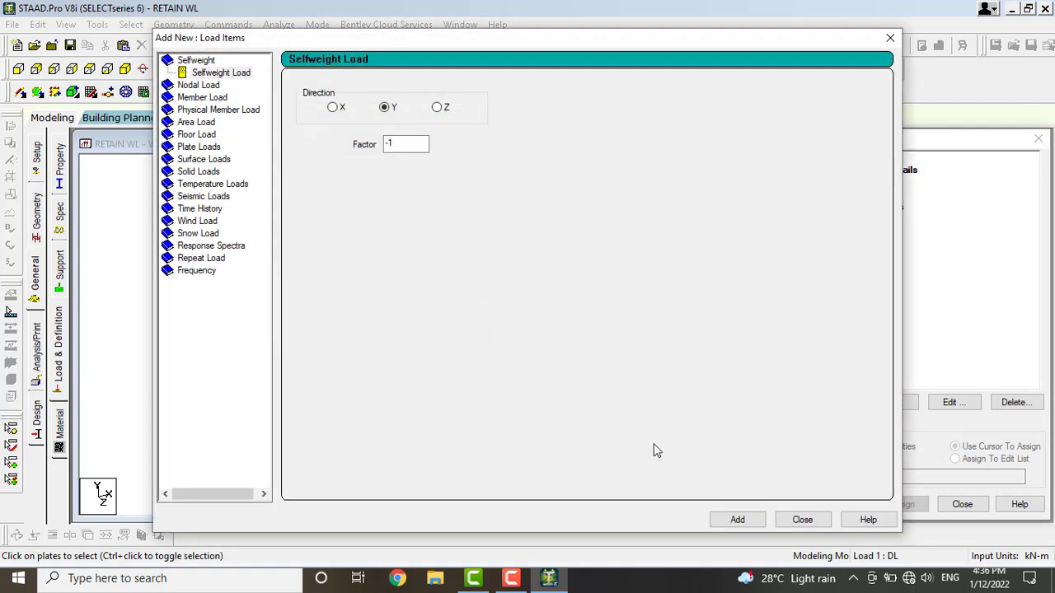
{"action": "left_click", "coordinate": [738, 520]}
{"action": "left_click", "coordinate": [802, 520]}
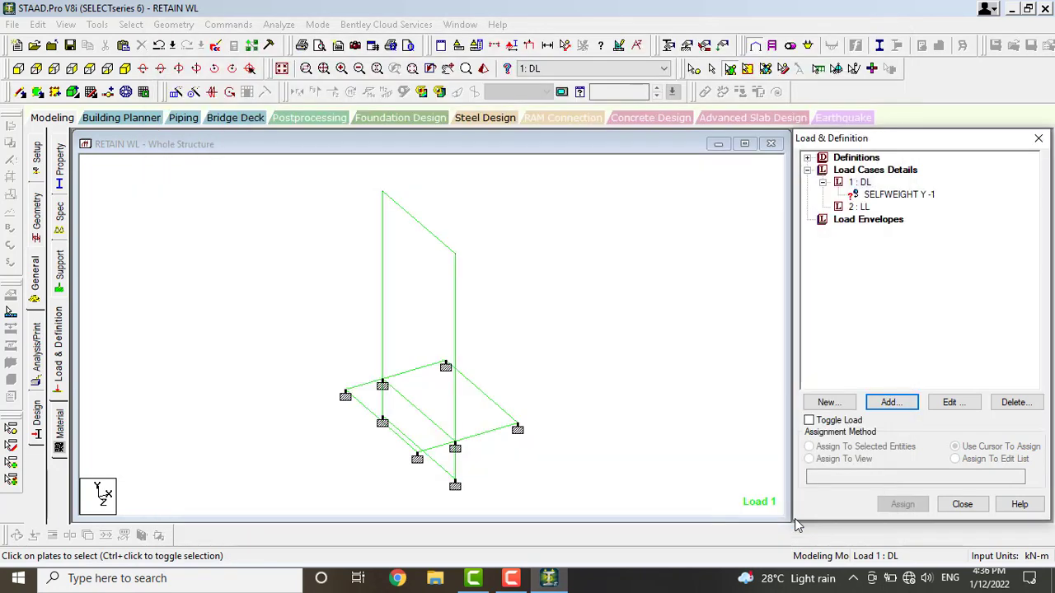
Add two full-plate pressure loads of -15 kN/m2 in the GY direction to load case LL.
{"action": "left_click", "coordinate": [860, 207]}
{"action": "left_click", "coordinate": [880, 401]}
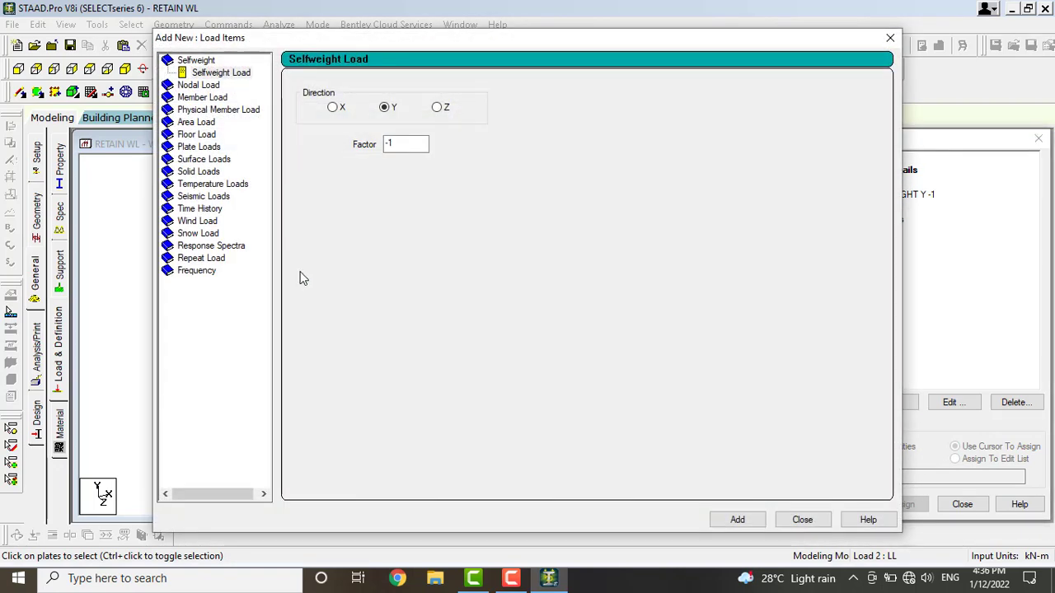
{"action": "left_click", "coordinate": [201, 147]}
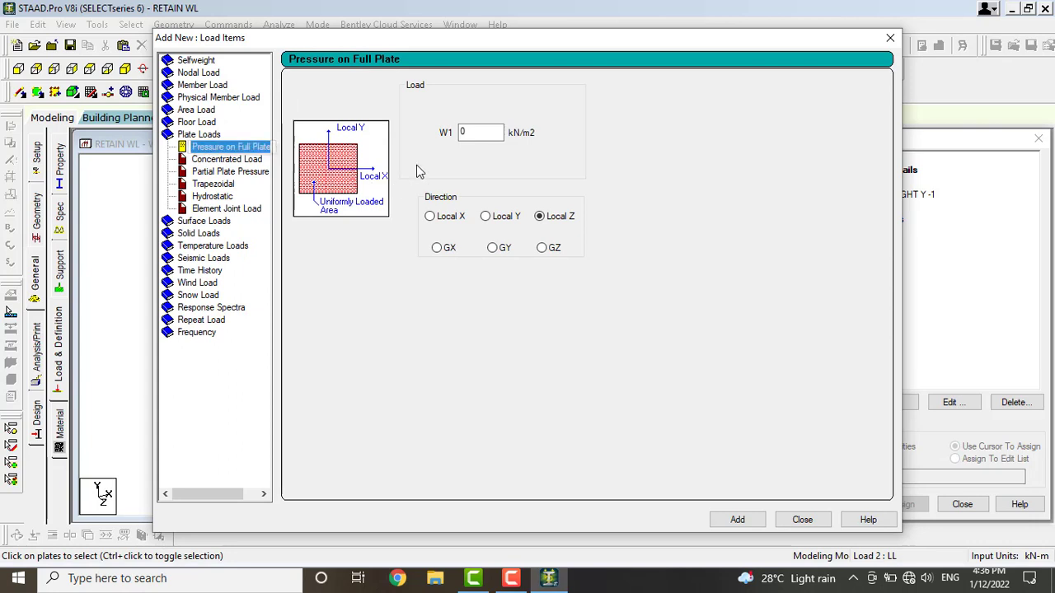
{"action": "double_click", "coordinate": [463, 134]}
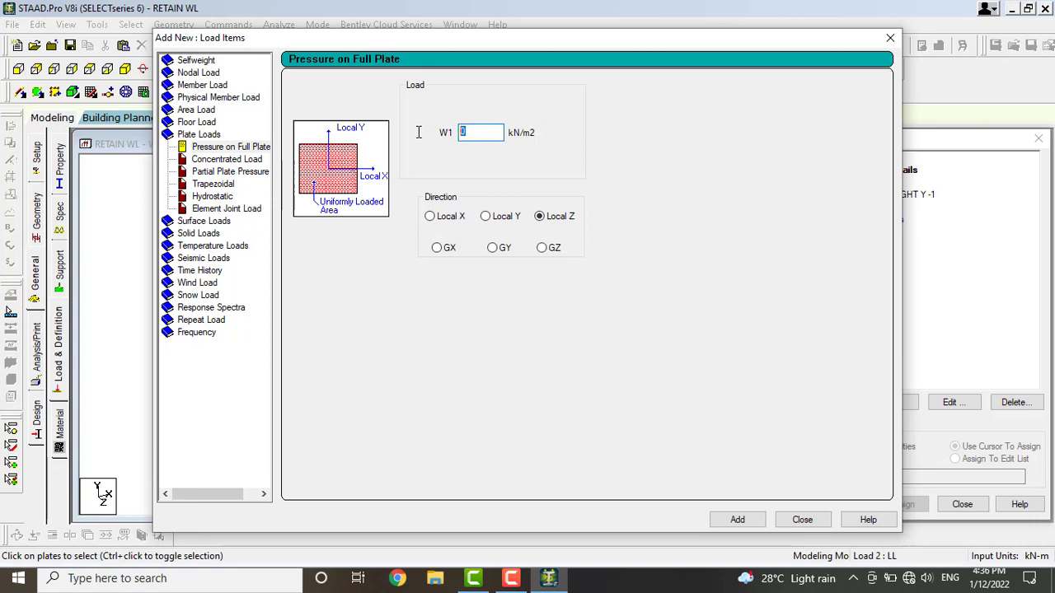
{"action": "type", "text": "-15"}
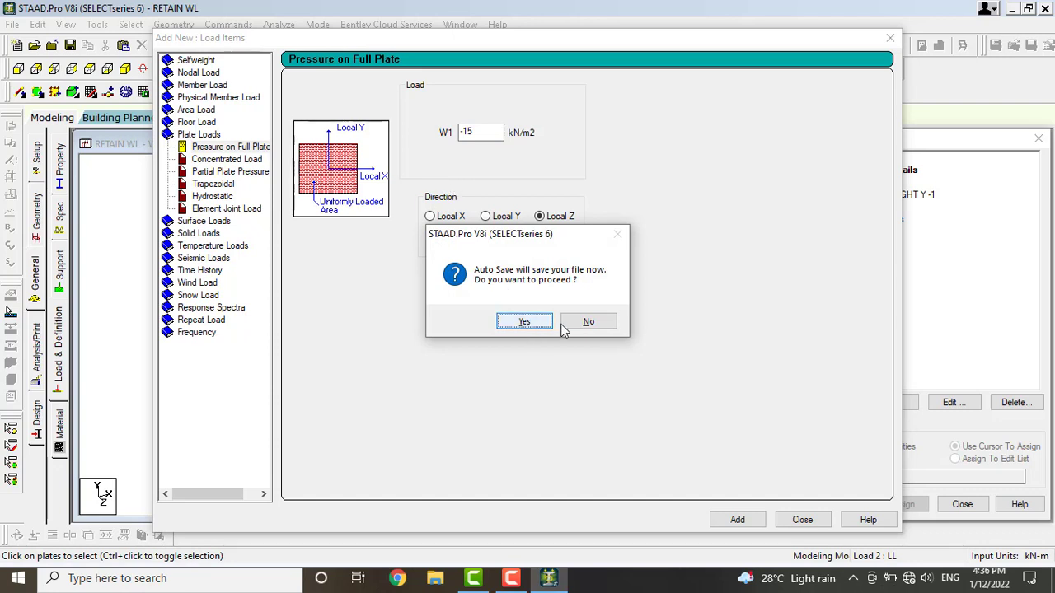
{"action": "left_click", "coordinate": [525, 322]}
{"action": "left_click", "coordinate": [431, 308]}
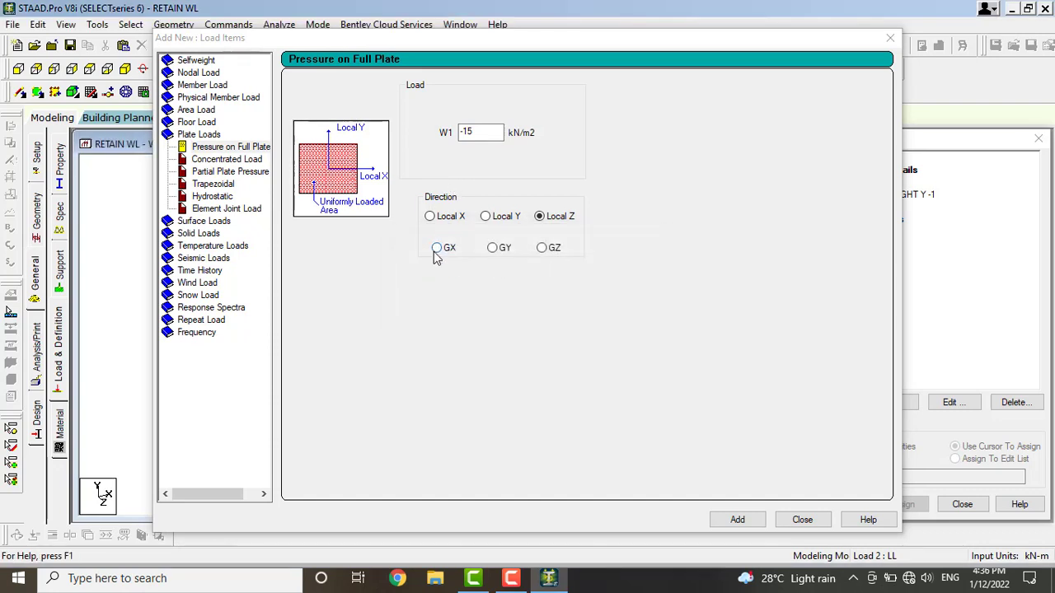
{"action": "left_click", "coordinate": [437, 248]}
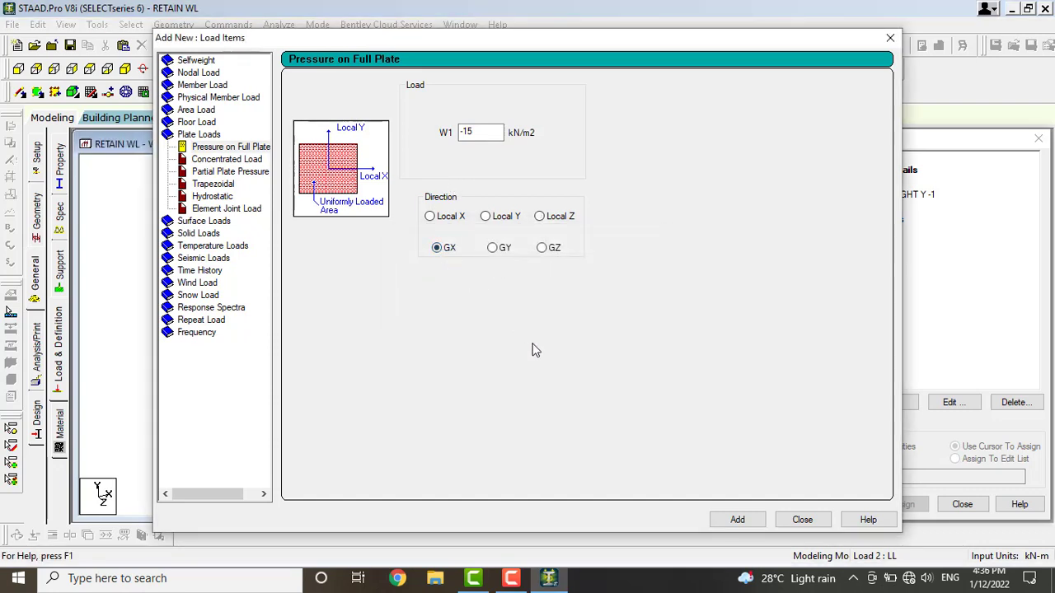
{"action": "left_click", "coordinate": [494, 252]}
{"action": "left_click", "coordinate": [738, 521]}
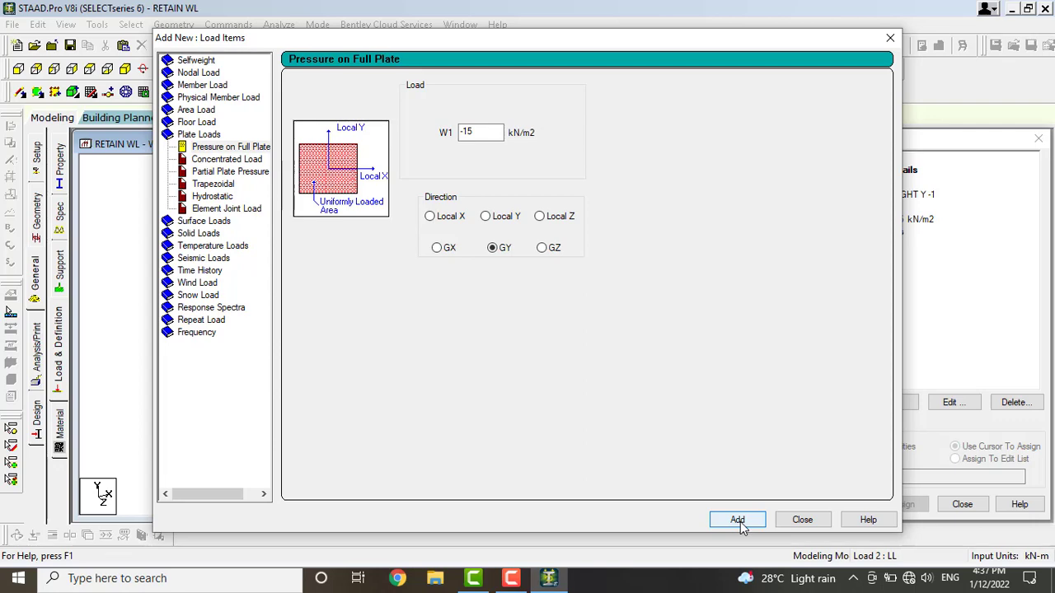
{"action": "left_click", "coordinate": [737, 520]}
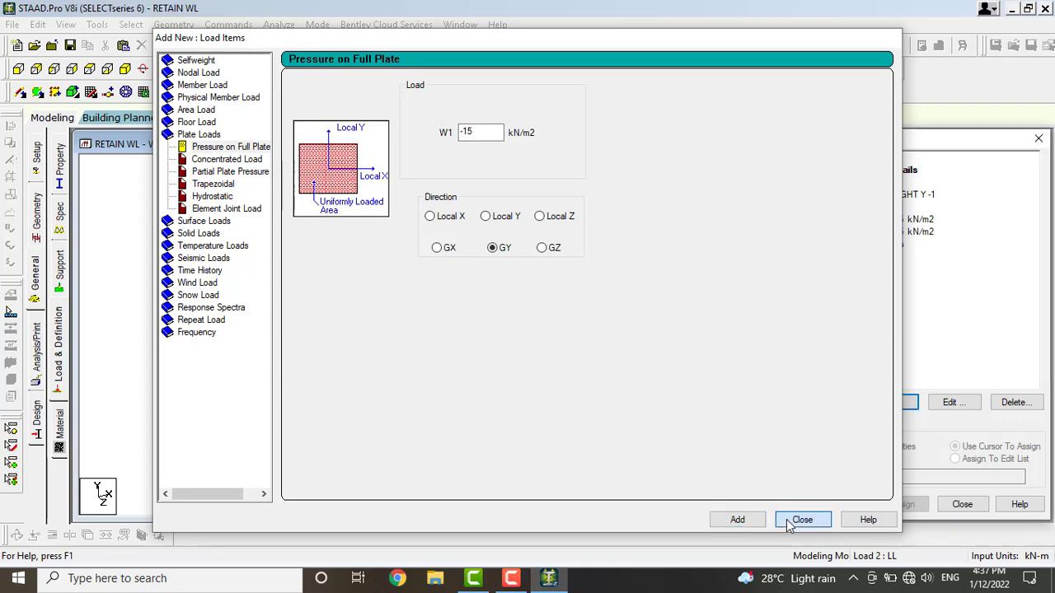
{"action": "left_click", "coordinate": [802, 520]}
Assign the selfweight load to the whole structure in view.
{"action": "left_click", "coordinate": [887, 197]}
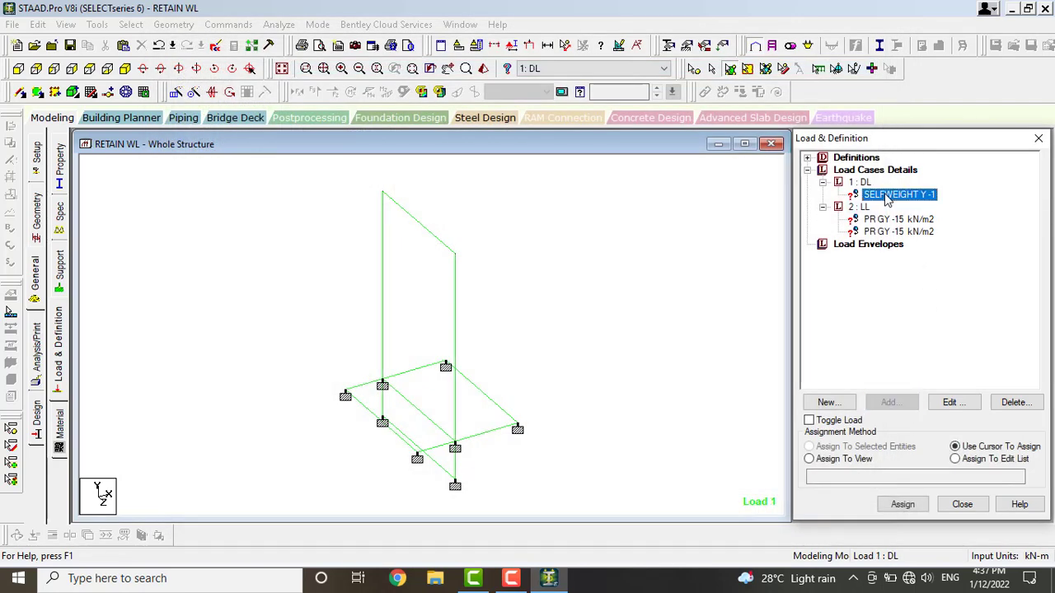
{"action": "left_click", "coordinate": [864, 460]}
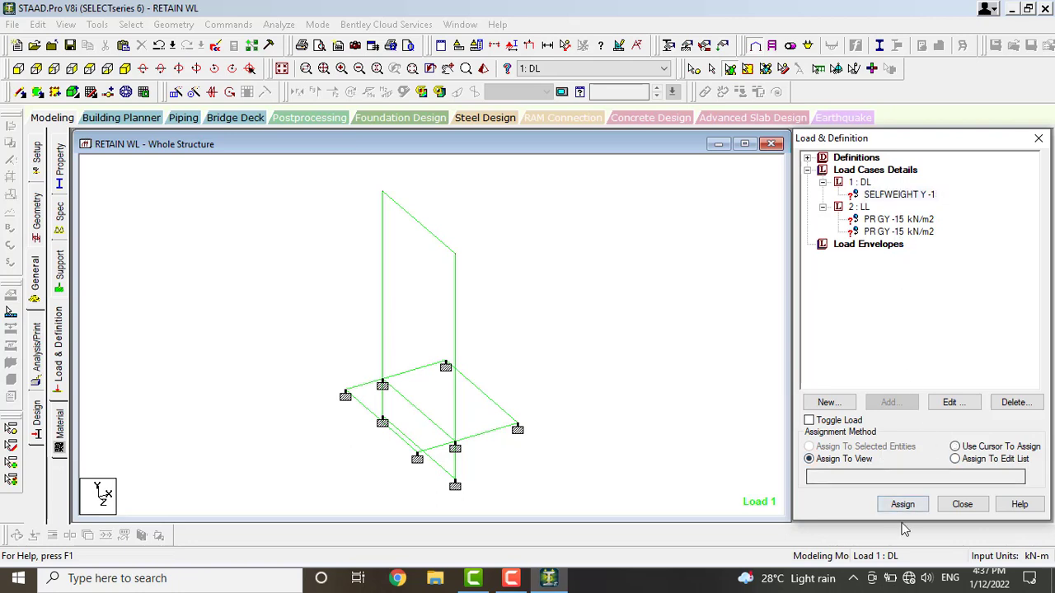
{"action": "left_click", "coordinate": [903, 504]}
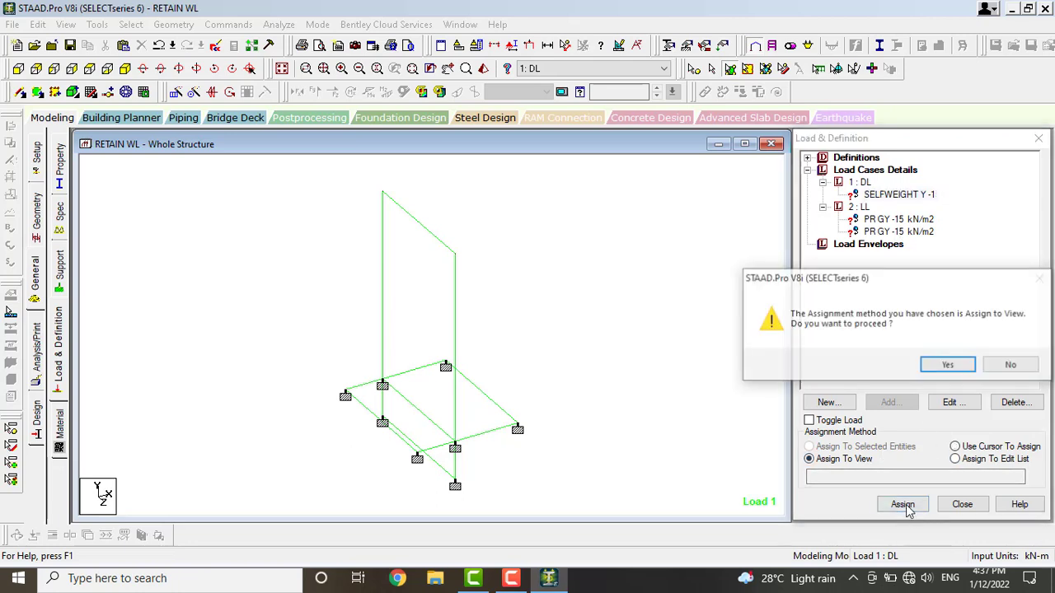
{"action": "left_click", "coordinate": [948, 365]}
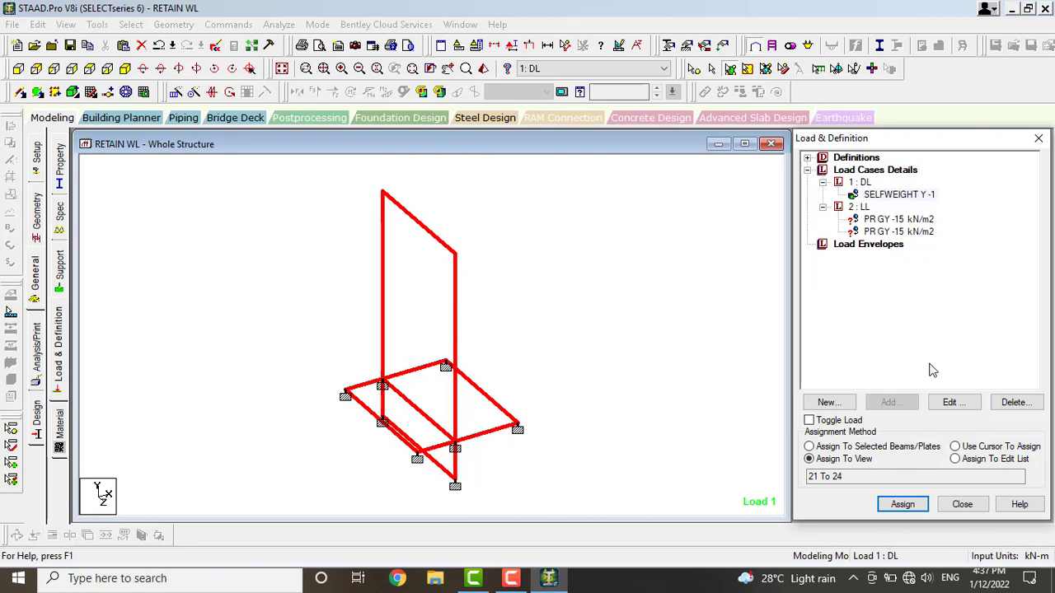
{"action": "left_click", "coordinate": [686, 318]}
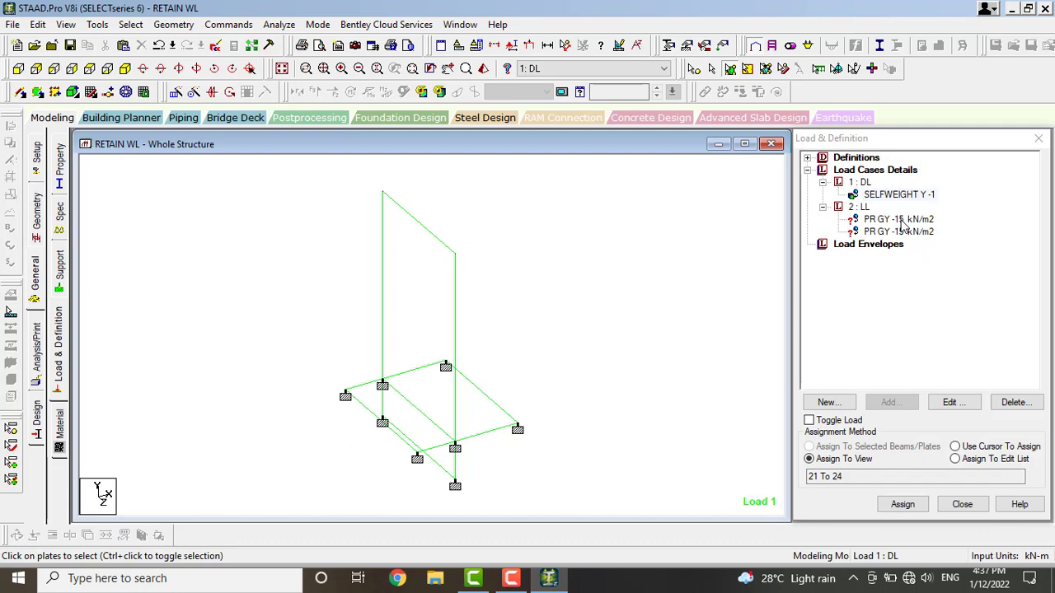
Assign the first -15 kN/m2 pressure load of case LL to the vertical wall plate.
{"action": "left_click", "coordinate": [901, 220]}
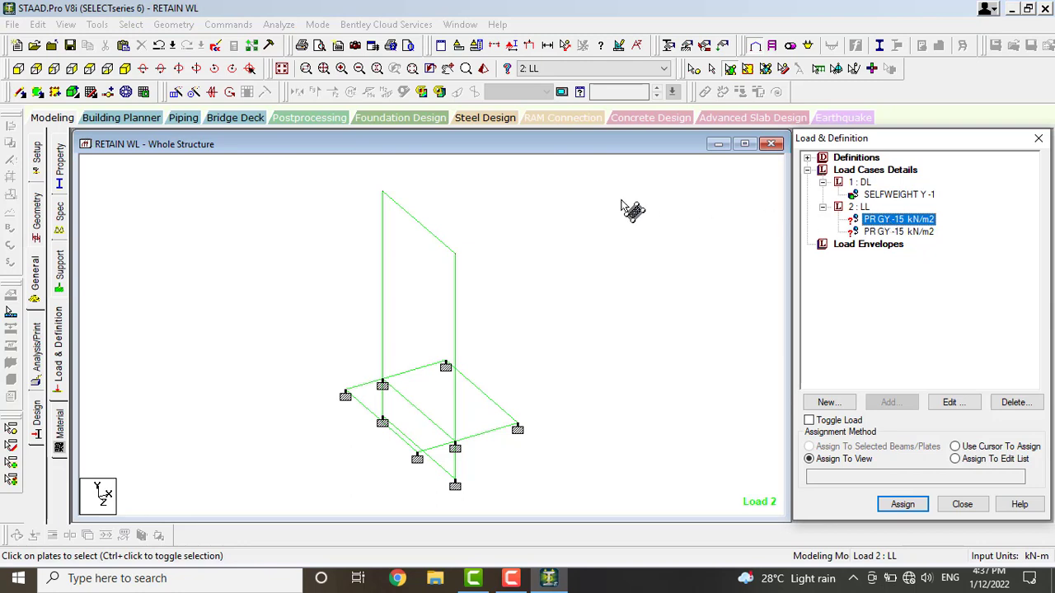
{"action": "left_click", "coordinate": [435, 302]}
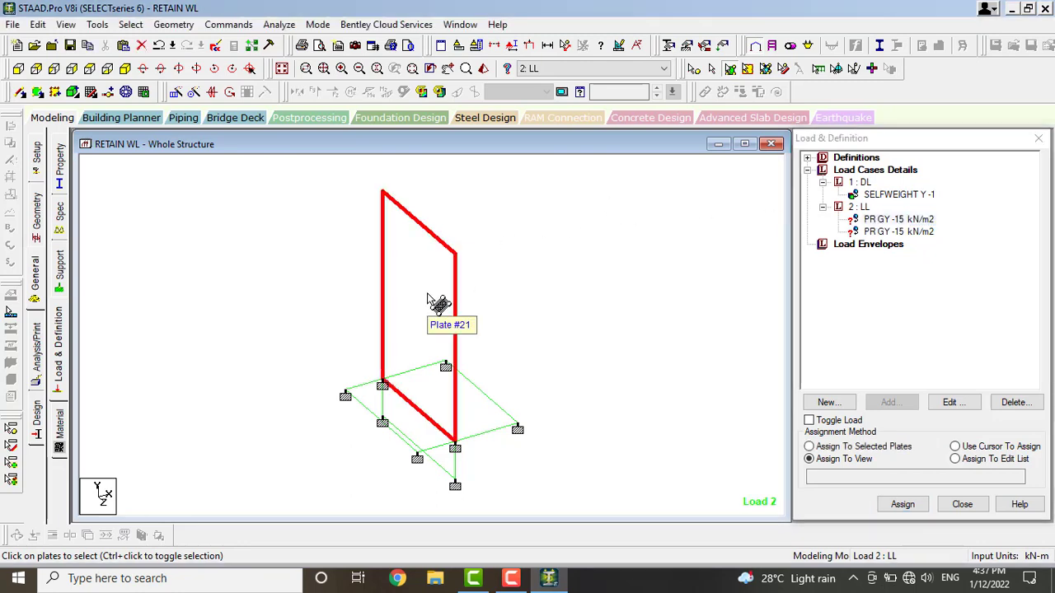
{"action": "left_click", "coordinate": [898, 220]}
{"action": "left_click", "coordinate": [882, 446]}
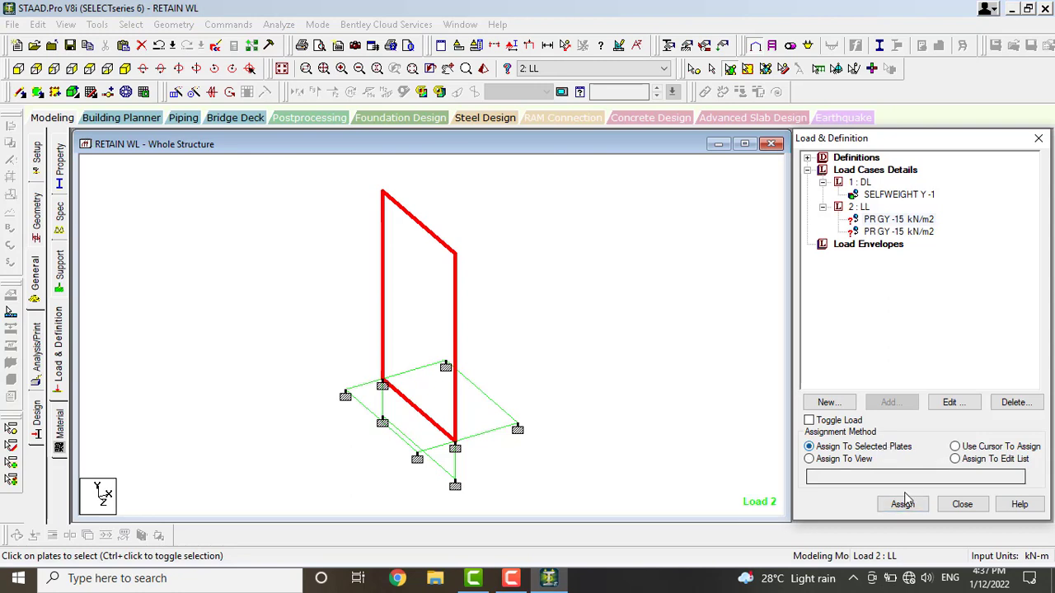
{"action": "left_click", "coordinate": [902, 504]}
{"action": "left_click", "coordinate": [948, 366]}
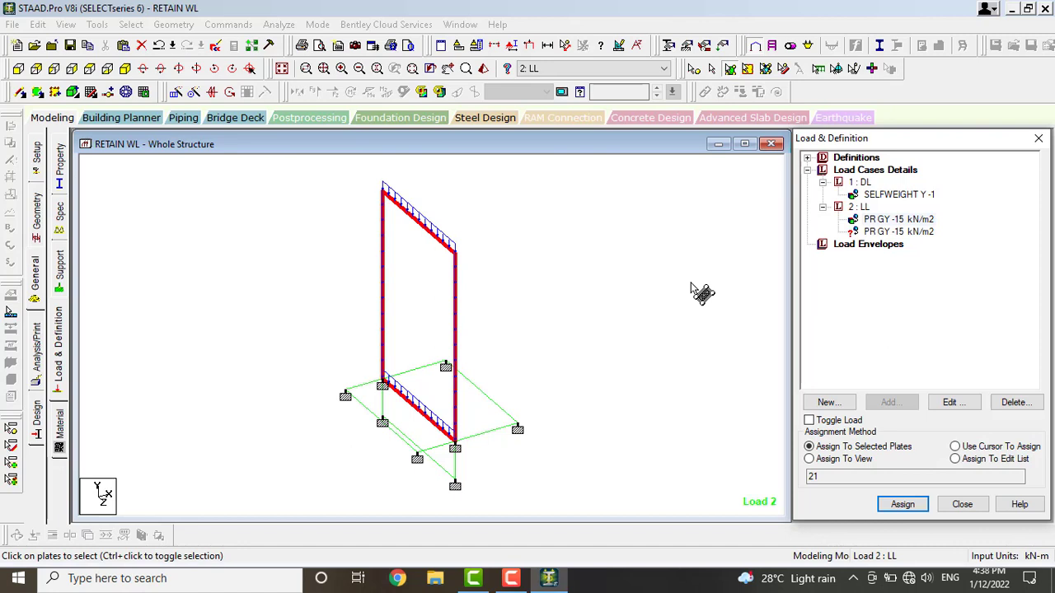
Change the direction of the wall plate's pressure load to GX.
{"action": "left_click", "coordinate": [902, 218]}
{"action": "double_click", "coordinate": [900, 218]}
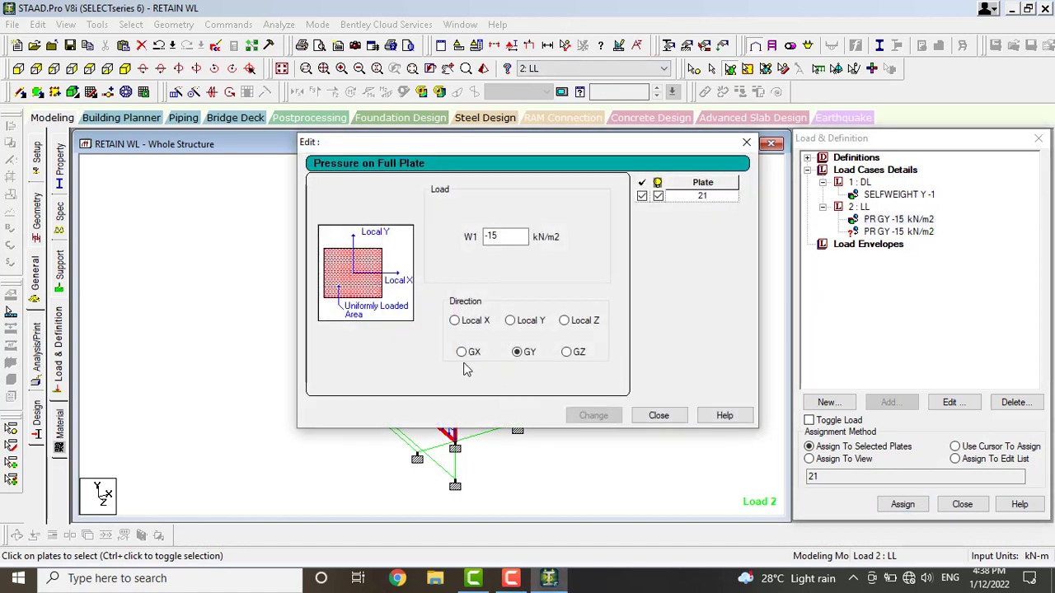
{"action": "left_click", "coordinate": [462, 352]}
{"action": "left_click", "coordinate": [591, 416]}
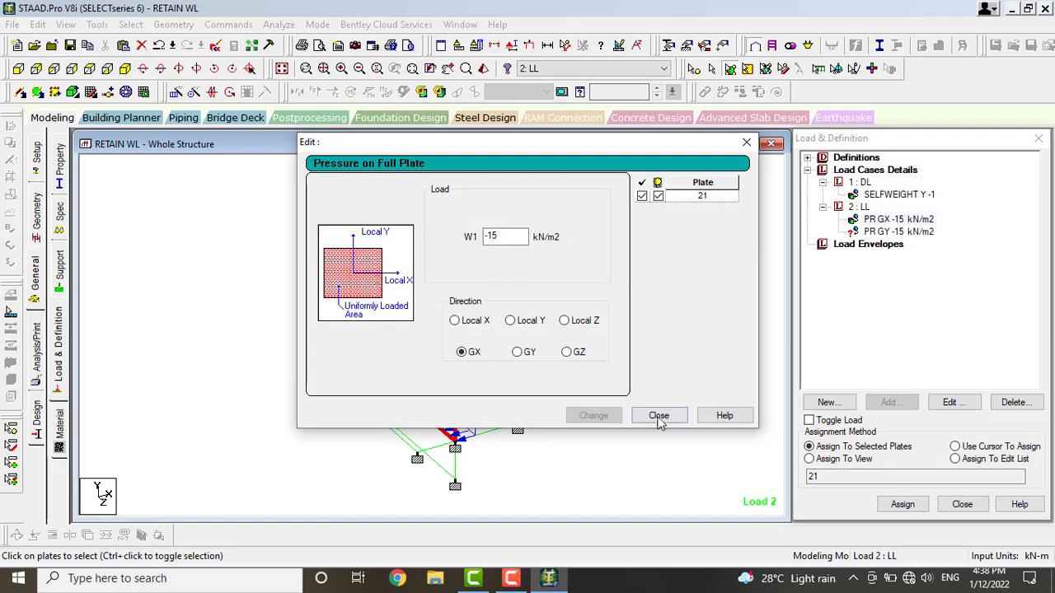
{"action": "left_click", "coordinate": [659, 416]}
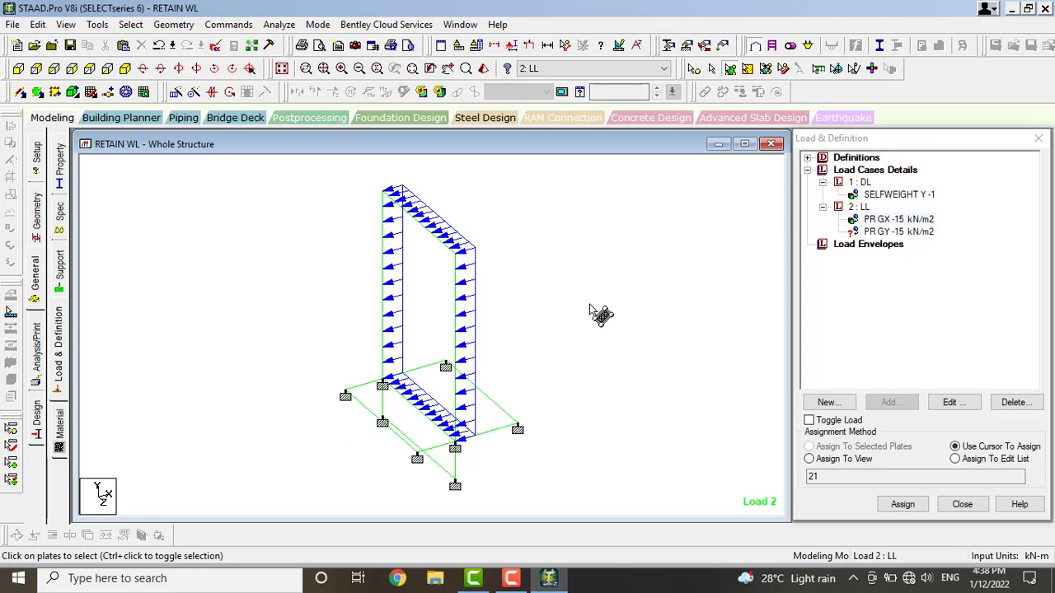
Assign the unassigned GY -15 kN/m2 pressure load to the wider base slab plate beside the wall.
{"action": "left_click", "coordinate": [906, 234]}
{"action": "double_click", "coordinate": [907, 233]}
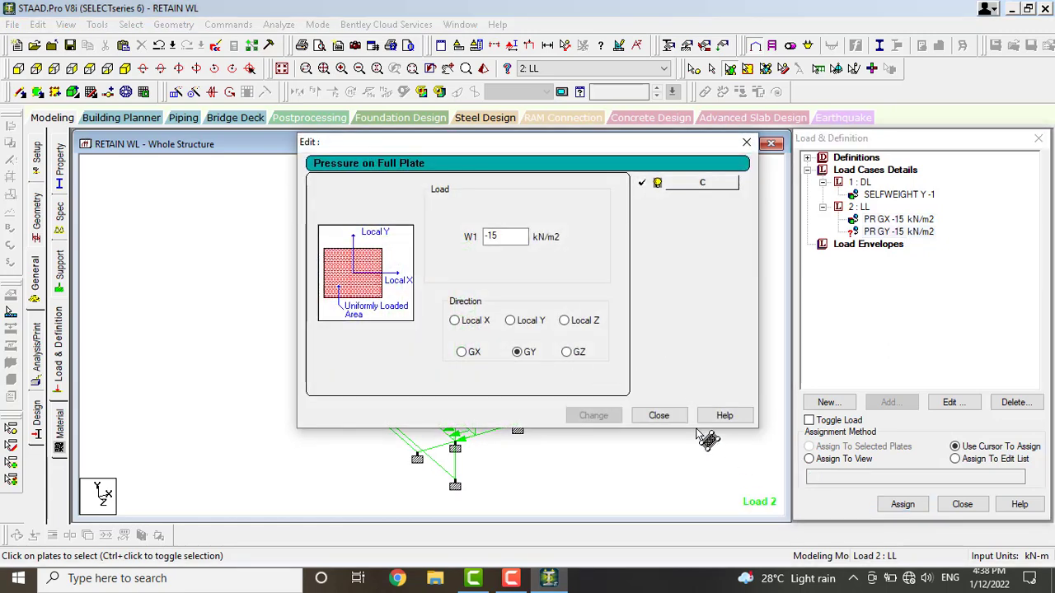
{"action": "left_click", "coordinate": [659, 415]}
{"action": "left_click", "coordinate": [511, 431]}
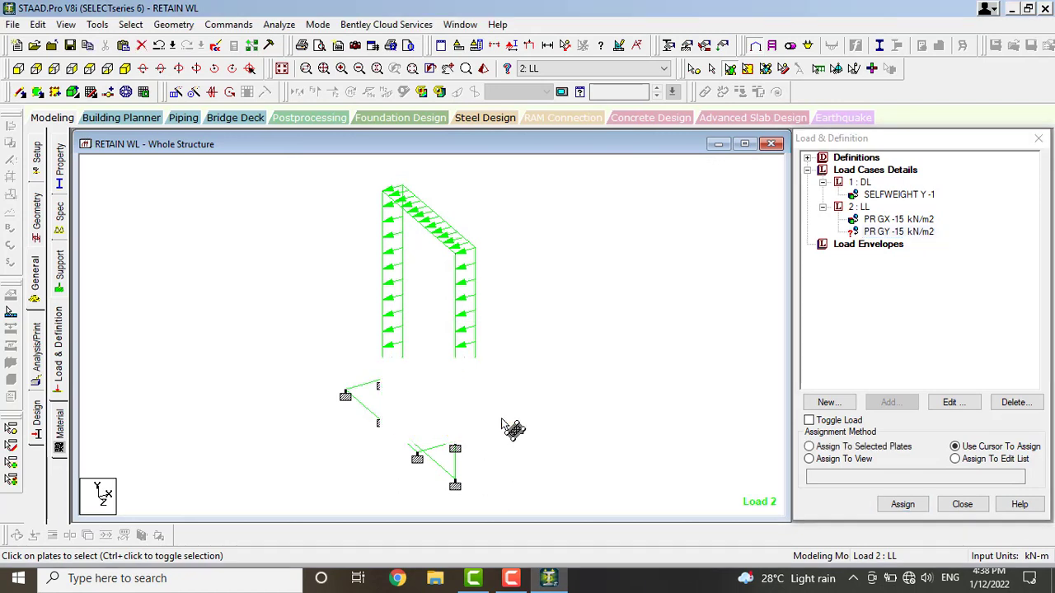
{"action": "left_click", "coordinate": [874, 446]}
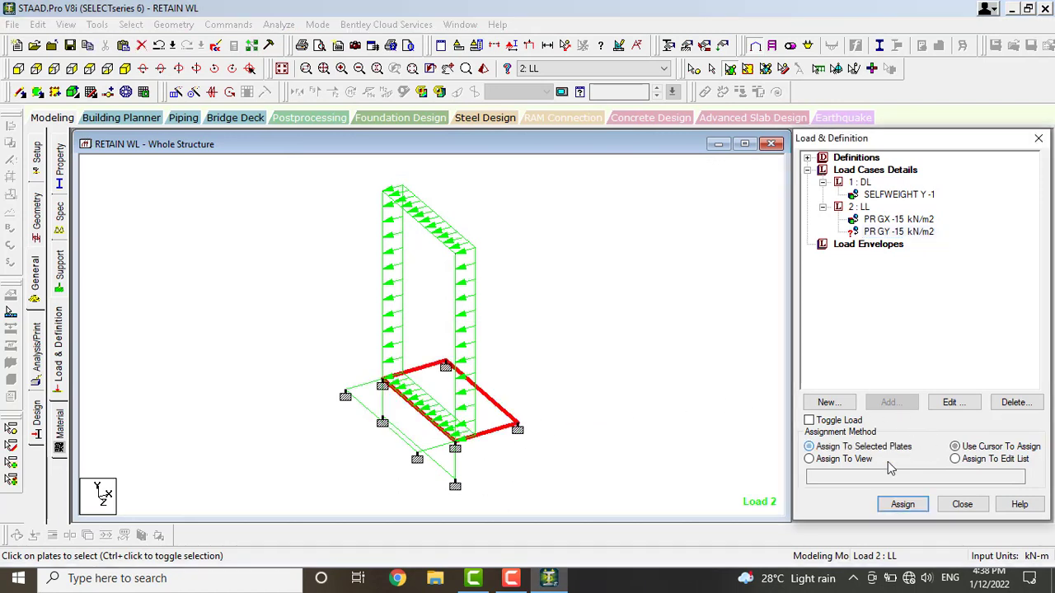
{"action": "left_click", "coordinate": [904, 507]}
{"action": "left_click", "coordinate": [898, 231]}
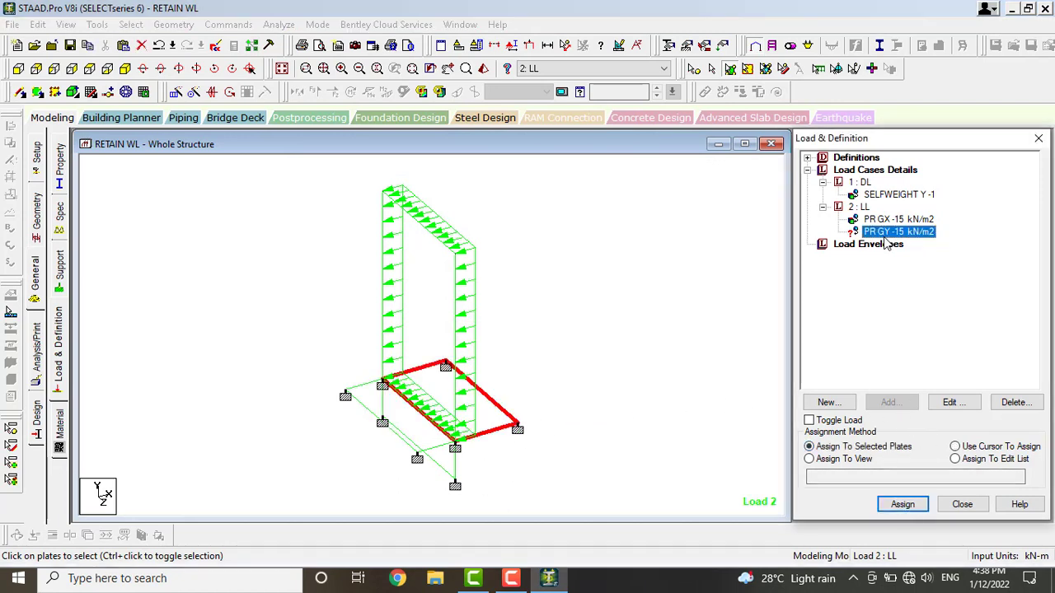
{"action": "left_click", "coordinate": [902, 503]}
{"action": "left_click", "coordinate": [945, 368]}
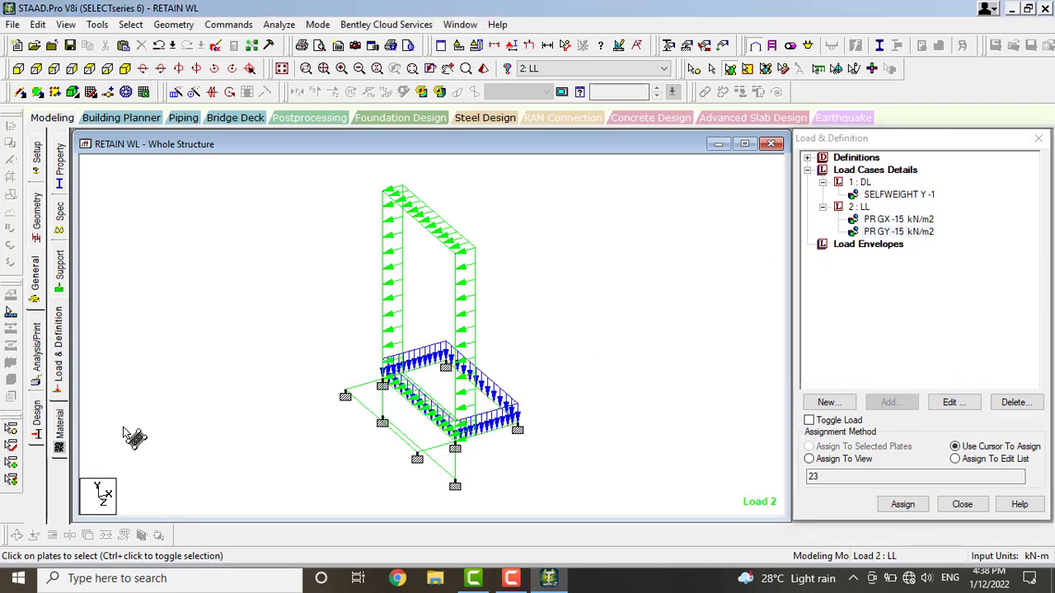
Assign the CONCRETE material to all wall, base slab and key plates.
{"action": "left_click", "coordinate": [59, 427]}
{"action": "left_click", "coordinate": [874, 324]}
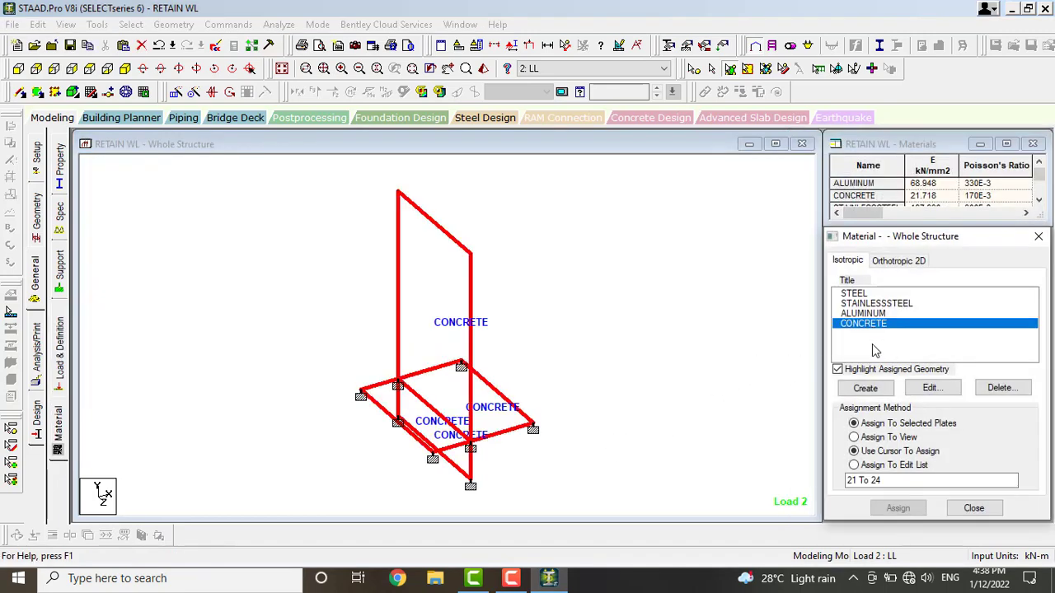
{"action": "left_click", "coordinate": [902, 508]}
{"action": "left_click", "coordinate": [944, 415]}
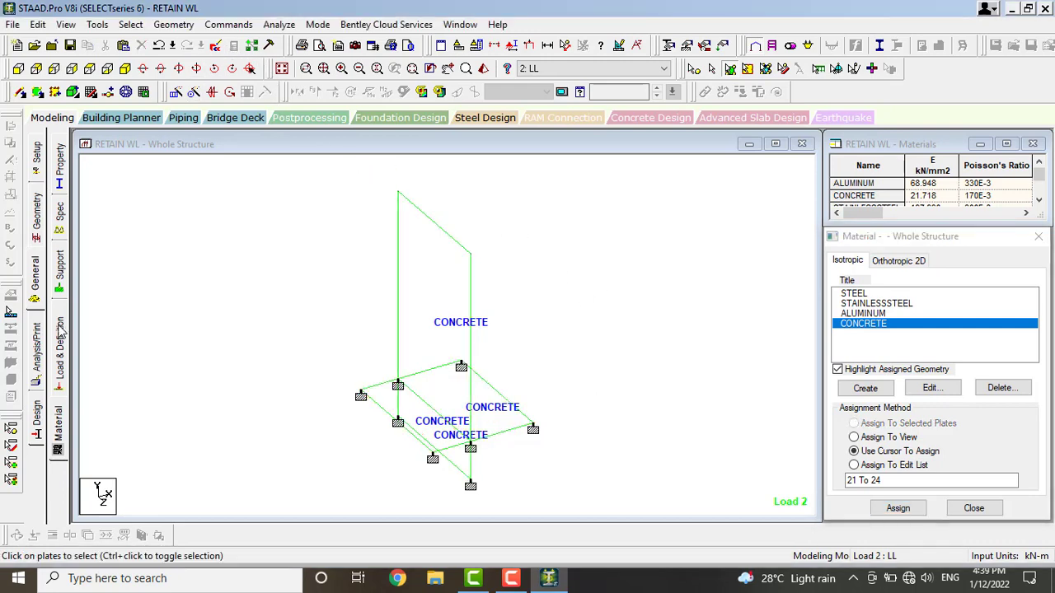
Add a Perform Analysis command with the No Print option.
{"action": "left_click", "coordinate": [34, 356]}
{"action": "left_click", "coordinate": [478, 454]}
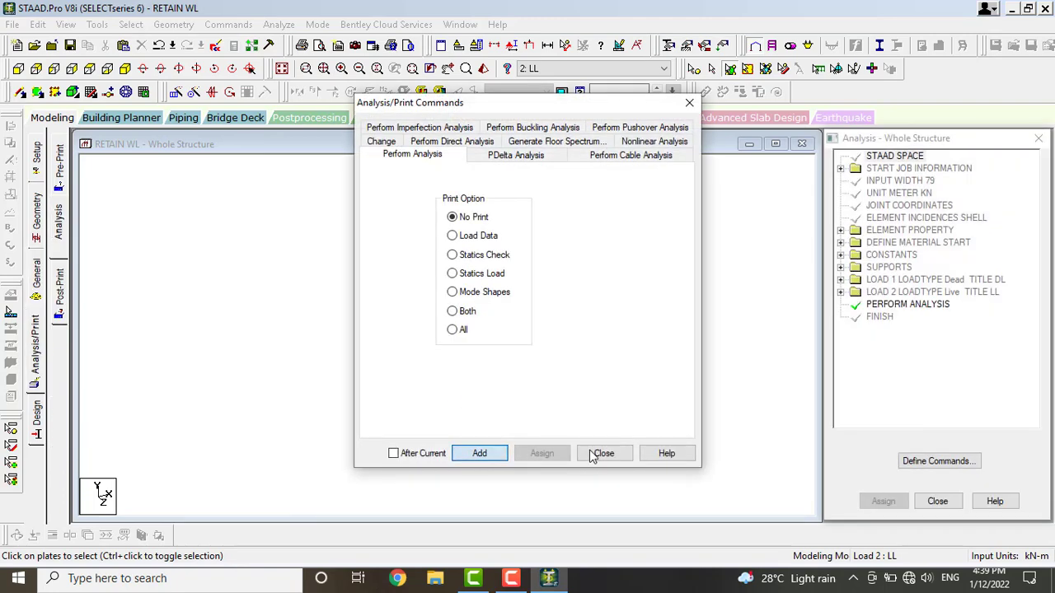
{"action": "left_click", "coordinate": [603, 453]}
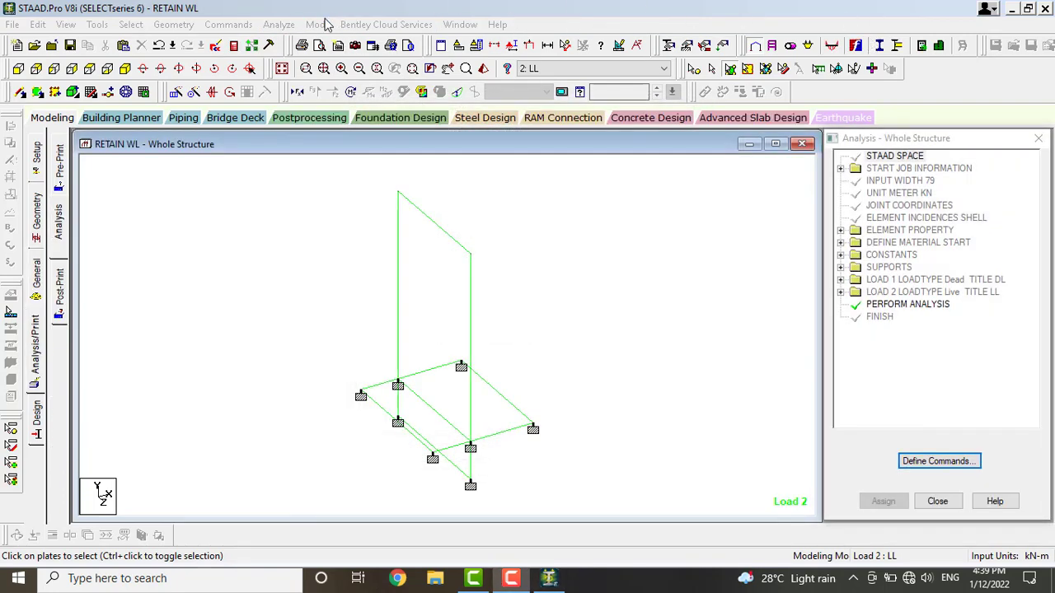
Run the analysis and go to Post Processing Mode with load cases 1 DL and 2 LL selected for the results.
{"action": "left_click", "coordinate": [279, 24]}
{"action": "left_click", "coordinate": [283, 44]}
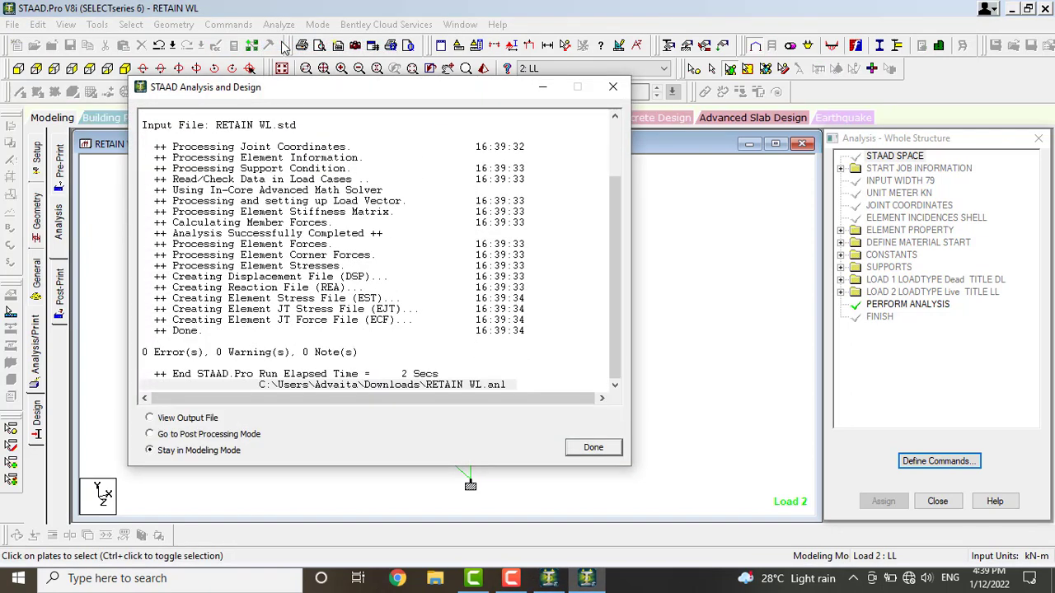
{"action": "left_click", "coordinate": [232, 434]}
{"action": "left_click", "coordinate": [595, 448]}
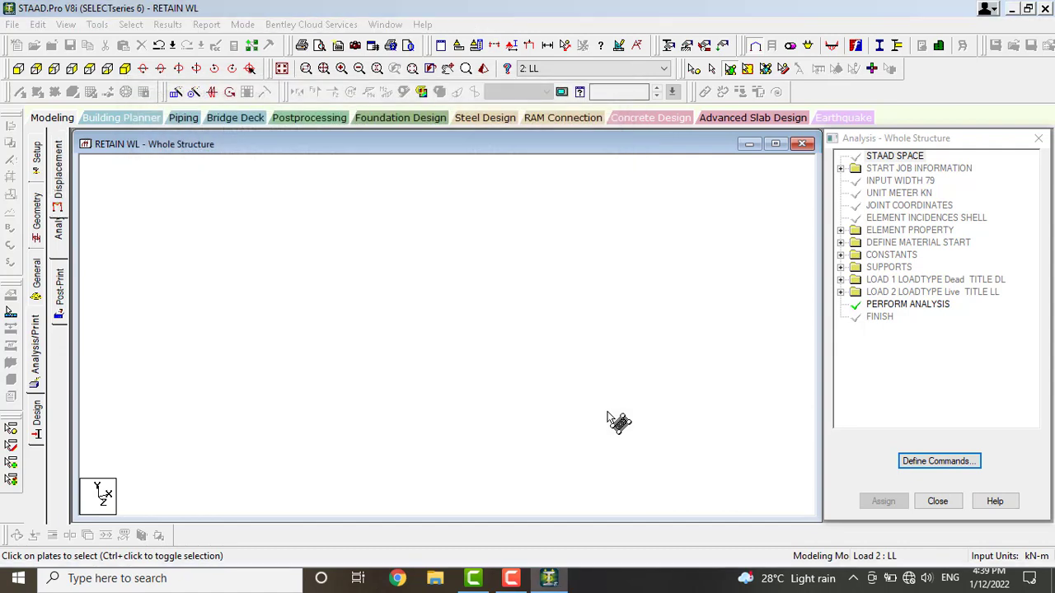
{"action": "left_click", "coordinate": [551, 283]}
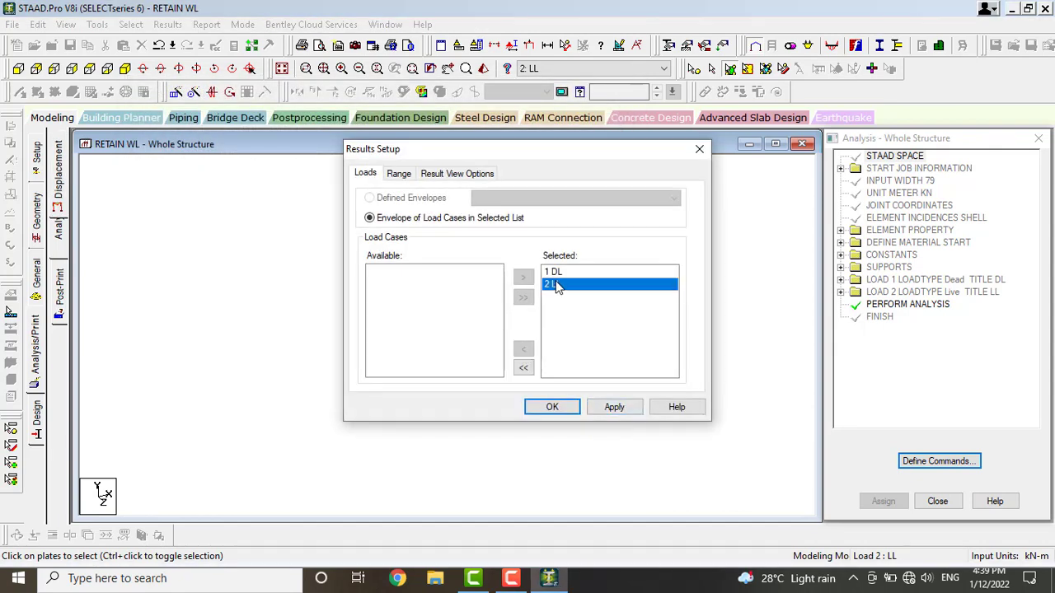
{"action": "left_click", "coordinate": [552, 407]}
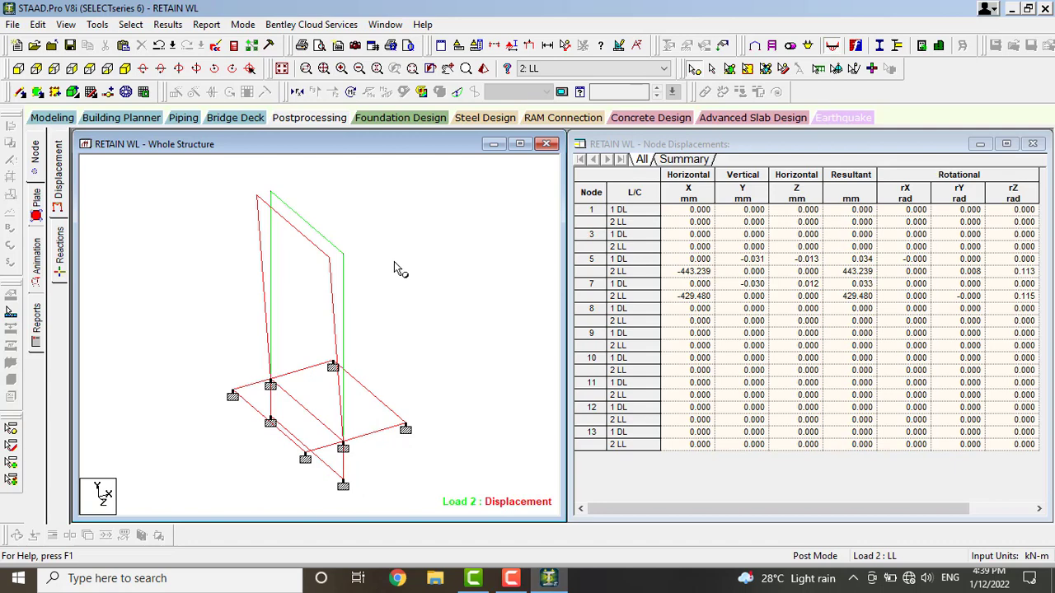
Animate the deflection of the retaining wall under load case 2: LL.
{"action": "left_click", "coordinate": [34, 266]}
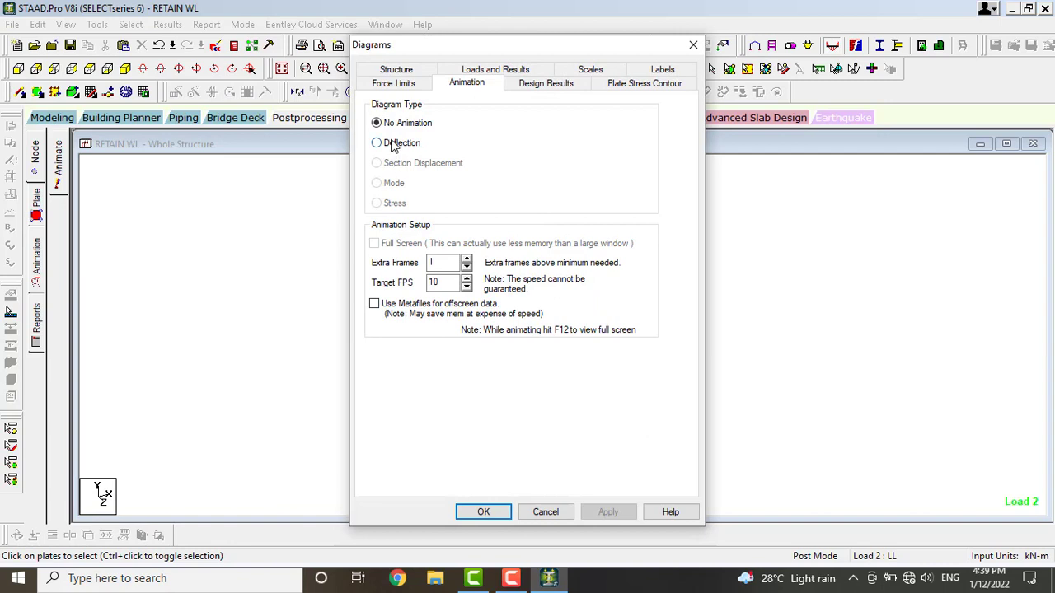
{"action": "left_click", "coordinate": [388, 142]}
{"action": "left_click", "coordinate": [486, 512]}
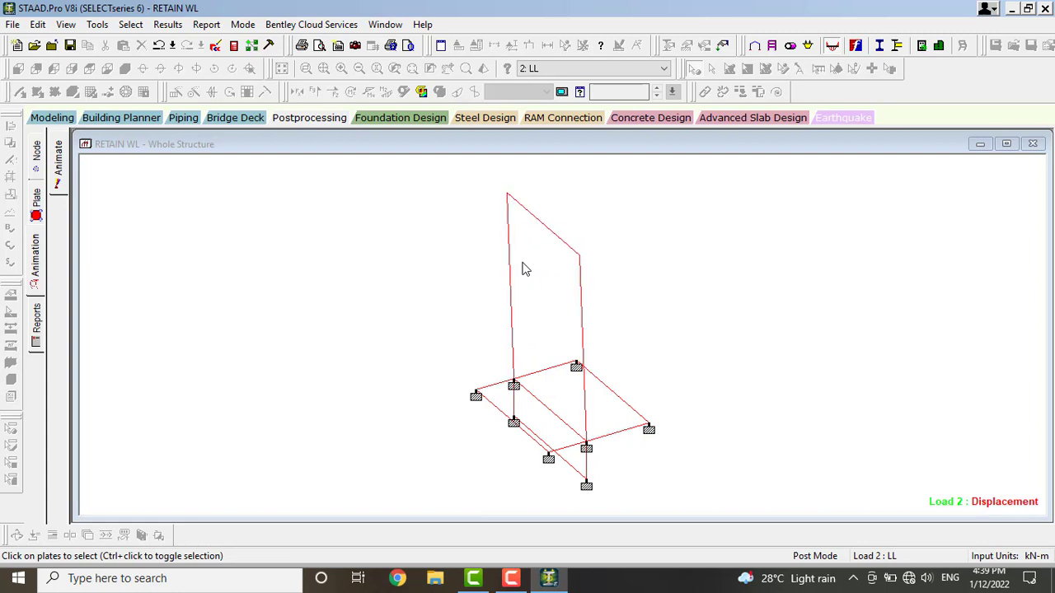
Compare the deflection animation for load case 1: DL and the Envelope, ending on load case 2: LL.
{"action": "left_click", "coordinate": [536, 68]}
{"action": "left_click", "coordinate": [536, 80]}
{"action": "left_click", "coordinate": [541, 70]}
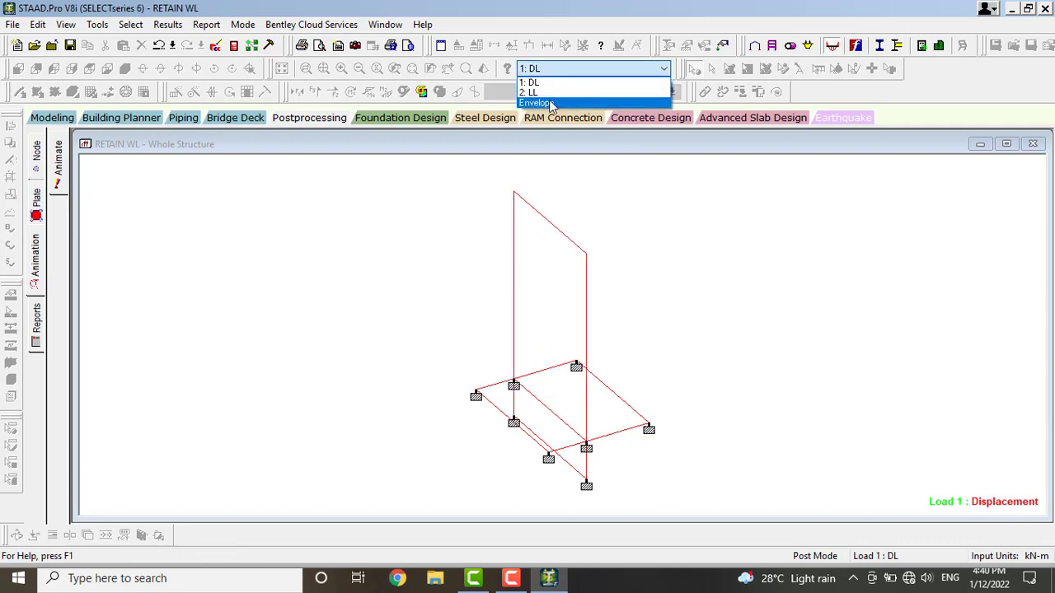
{"action": "left_click", "coordinate": [536, 103]}
{"action": "left_click", "coordinate": [540, 69]}
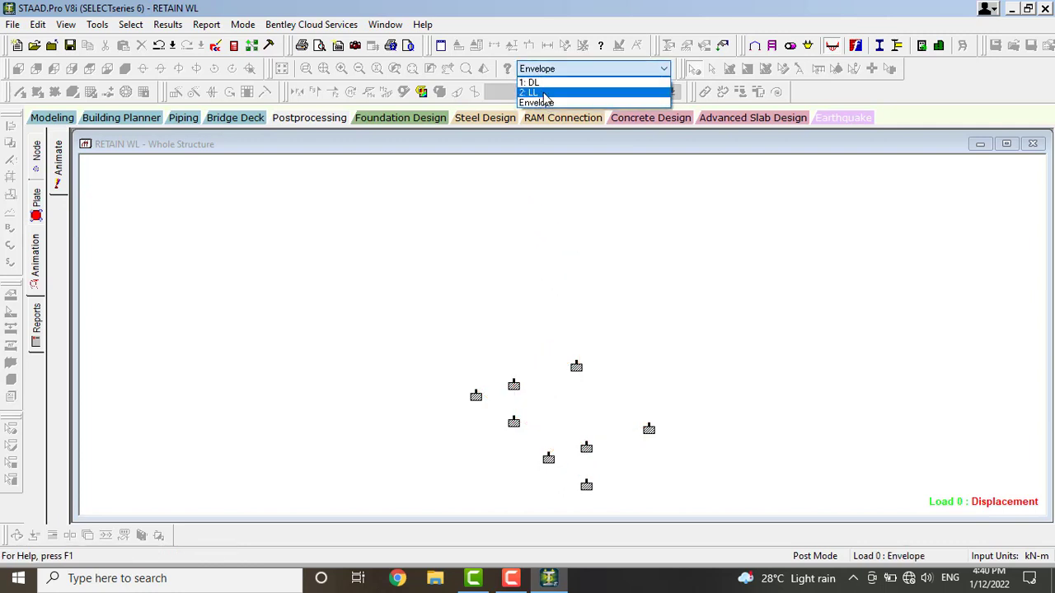
{"action": "left_click", "coordinate": [532, 91]}
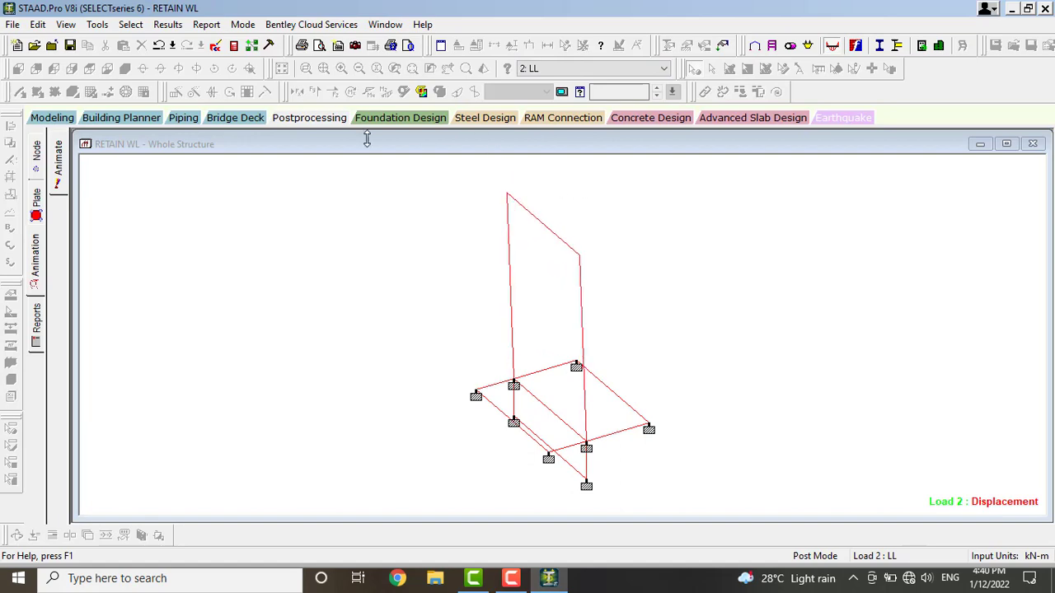
Display the Max Absolute plate stress contour for load case 2: LL, and view the support reactions.
{"action": "left_click", "coordinate": [36, 200]}
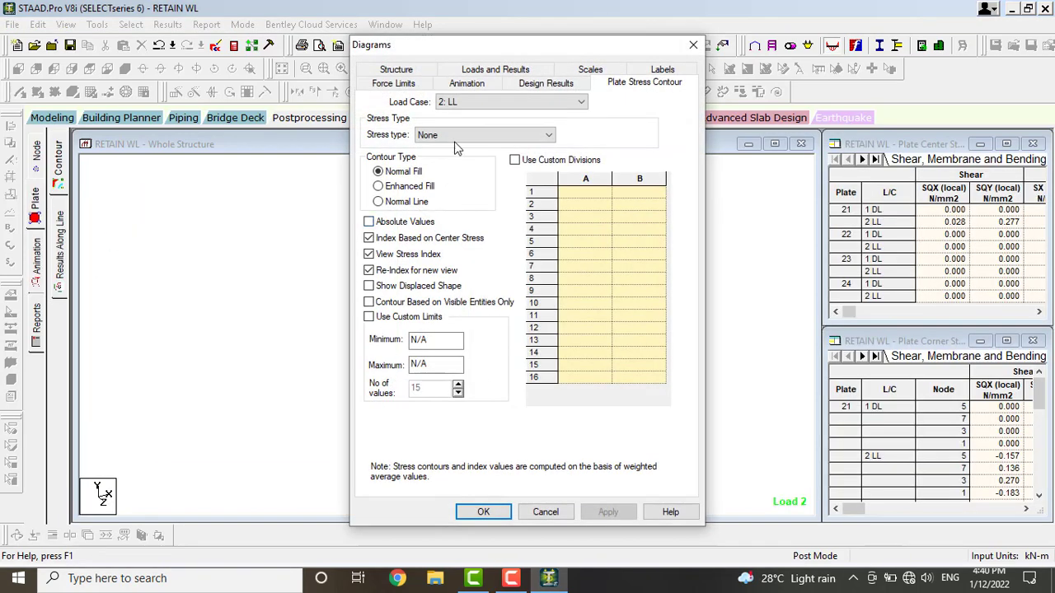
{"action": "left_click", "coordinate": [482, 136]}
{"action": "left_click", "coordinate": [445, 146]}
{"action": "left_click", "coordinate": [485, 512]}
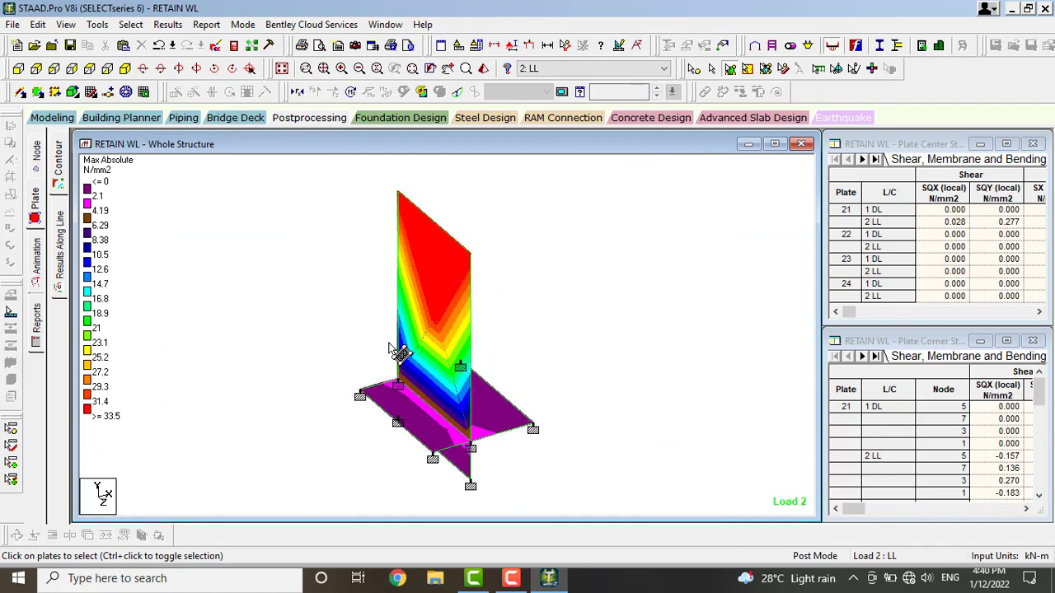
{"action": "left_click", "coordinate": [37, 165]}
{"action": "left_click", "coordinate": [61, 260]}
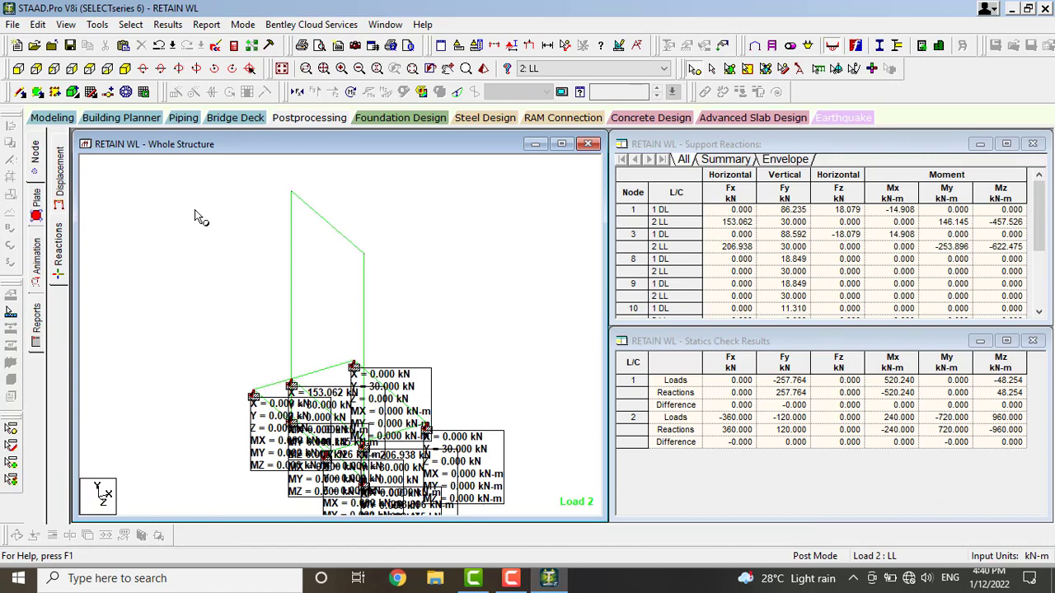
Animate the plates' Max Absolute stress contour for load case 2: LL.
{"action": "left_click", "coordinate": [37, 261]}
{"action": "left_click", "coordinate": [642, 83]}
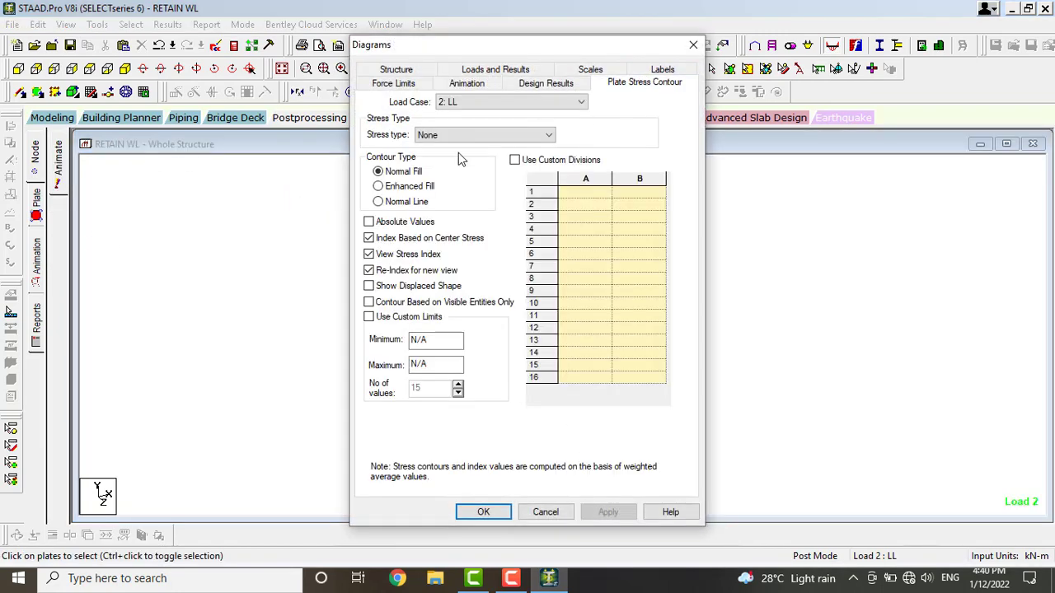
{"action": "left_click", "coordinate": [482, 135]}
{"action": "left_click", "coordinate": [462, 159]}
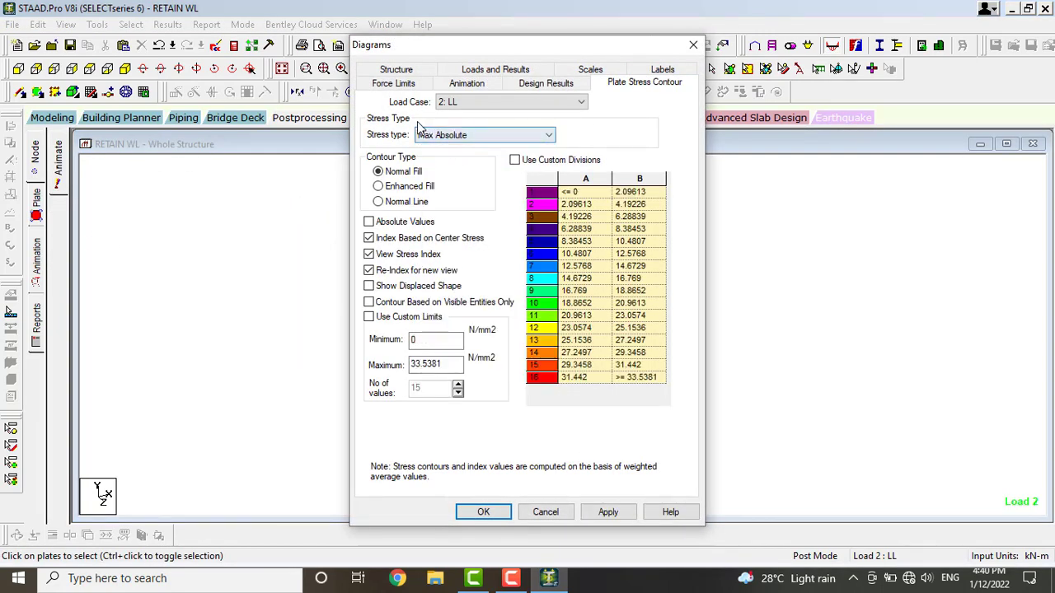
{"action": "left_click", "coordinate": [490, 69]}
{"action": "left_click", "coordinate": [464, 69]}
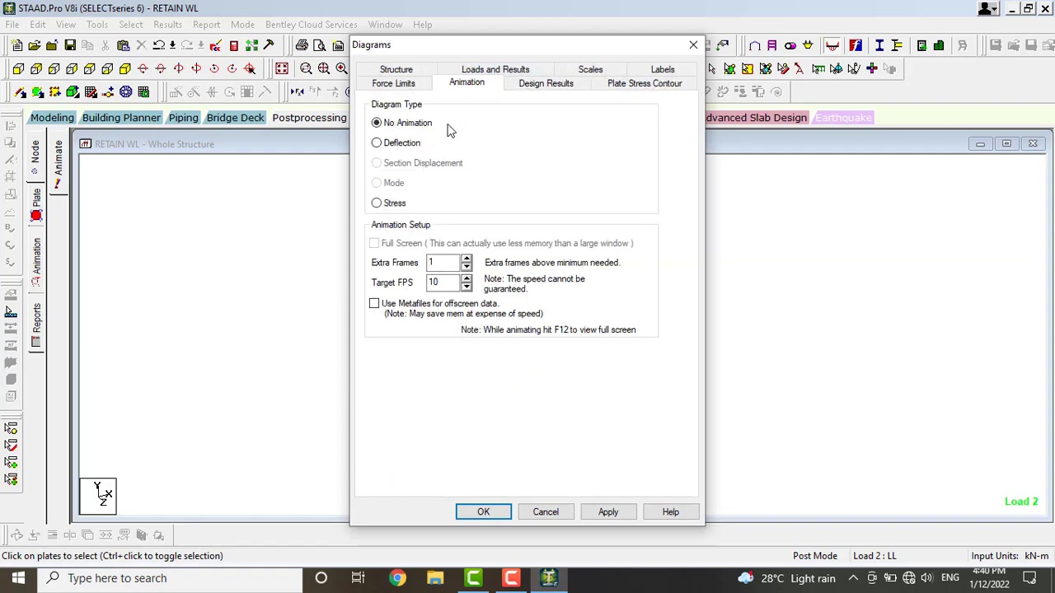
{"action": "left_click", "coordinate": [483, 512]}
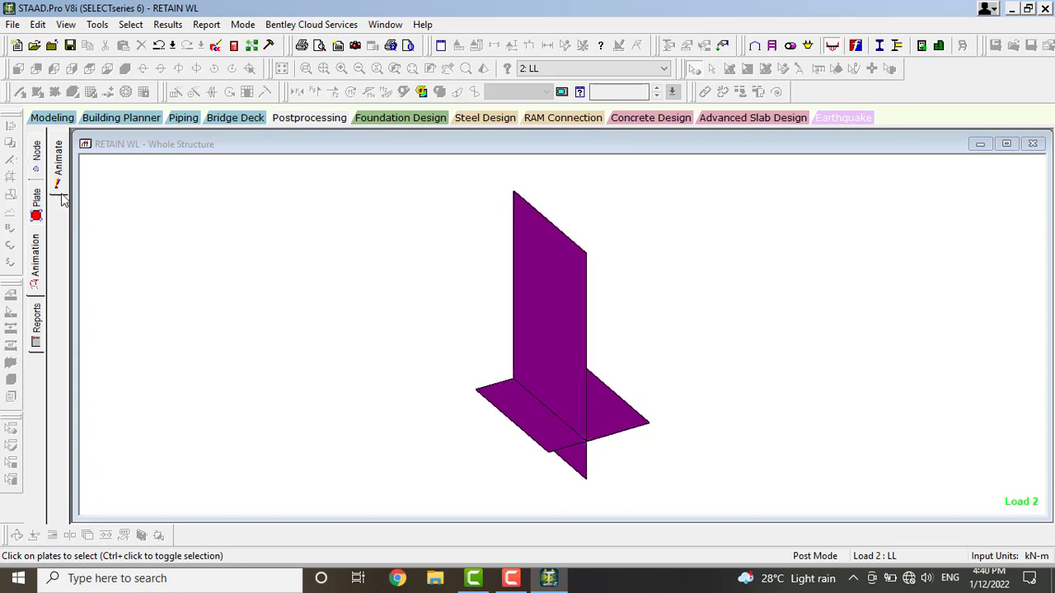
Return to modeling mode and inspect the retaining wall in a rotated 3D rendered view, closing that view when done.
{"action": "left_click", "coordinate": [49, 116]}
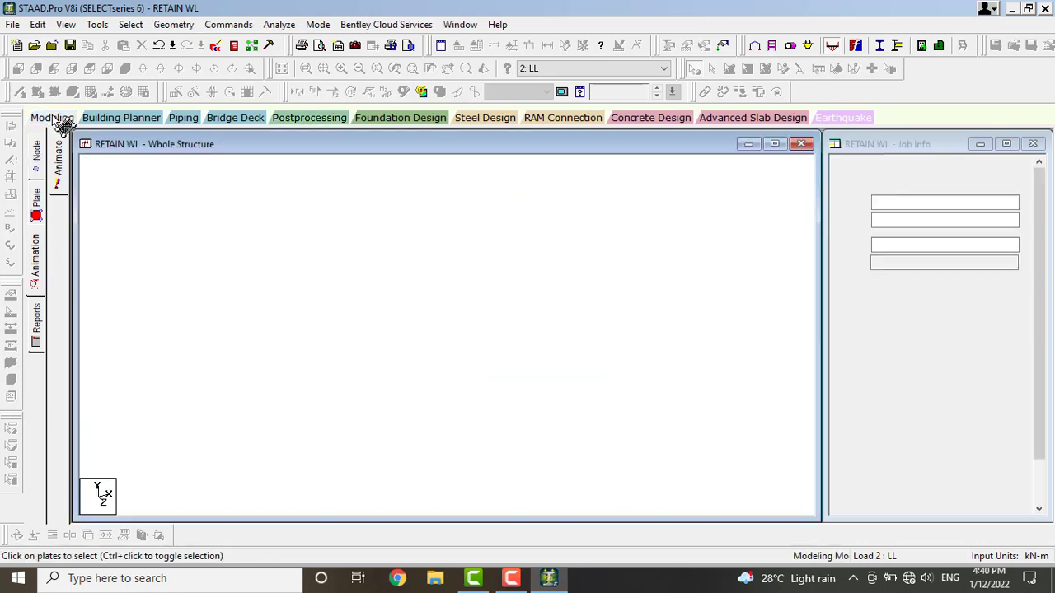
{"action": "left_click", "coordinate": [484, 69]}
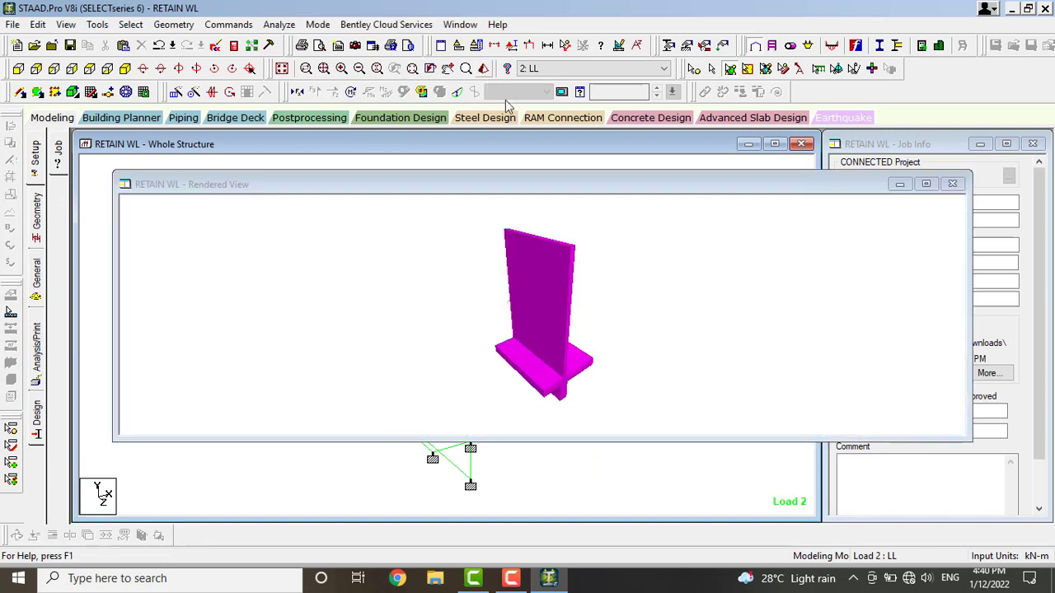
{"action": "left_click_drag", "start_coordinate": [554, 237], "coordinate": [835, 259]}
{"action": "left_click", "coordinate": [954, 183]}
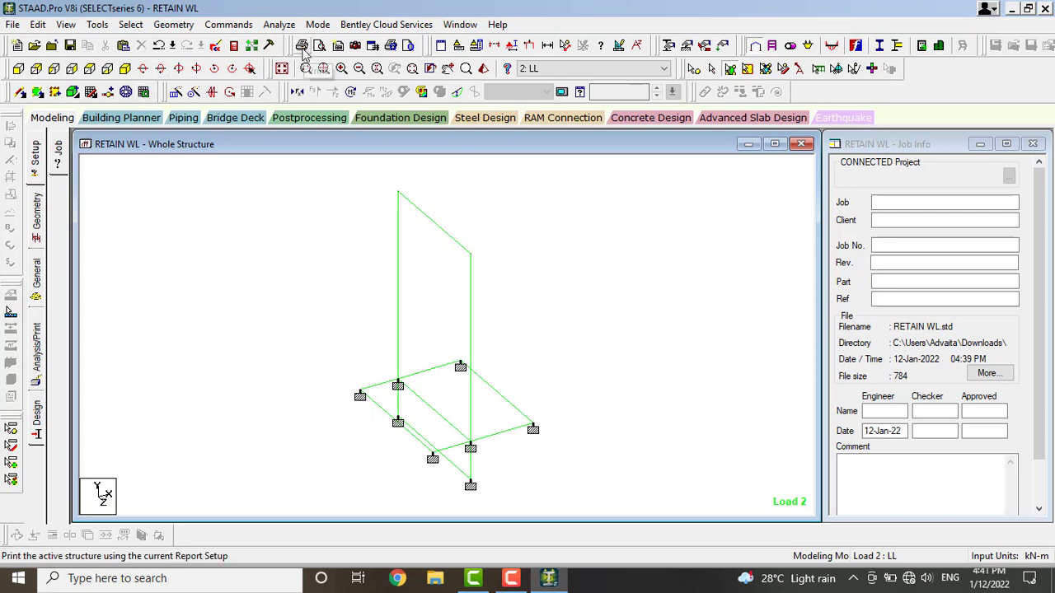
Review the STAAD analysis output file from the input listing to the end of the run, and close it.
{"action": "left_click", "coordinate": [237, 51]}
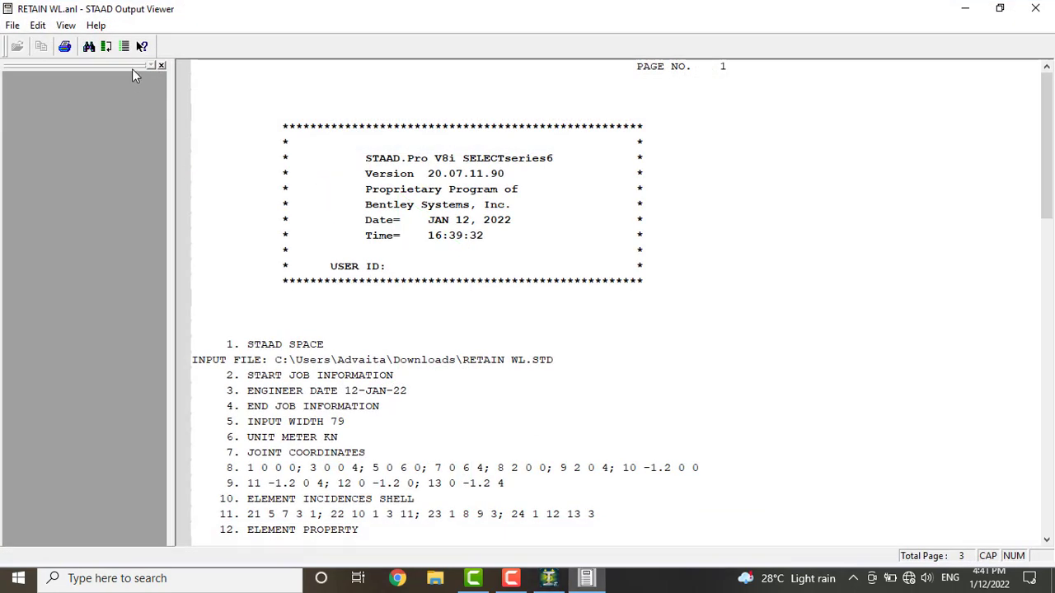
{"action": "scroll", "coordinate": [518, 321], "scroll_direction": "down", "scroll_amount": 13}
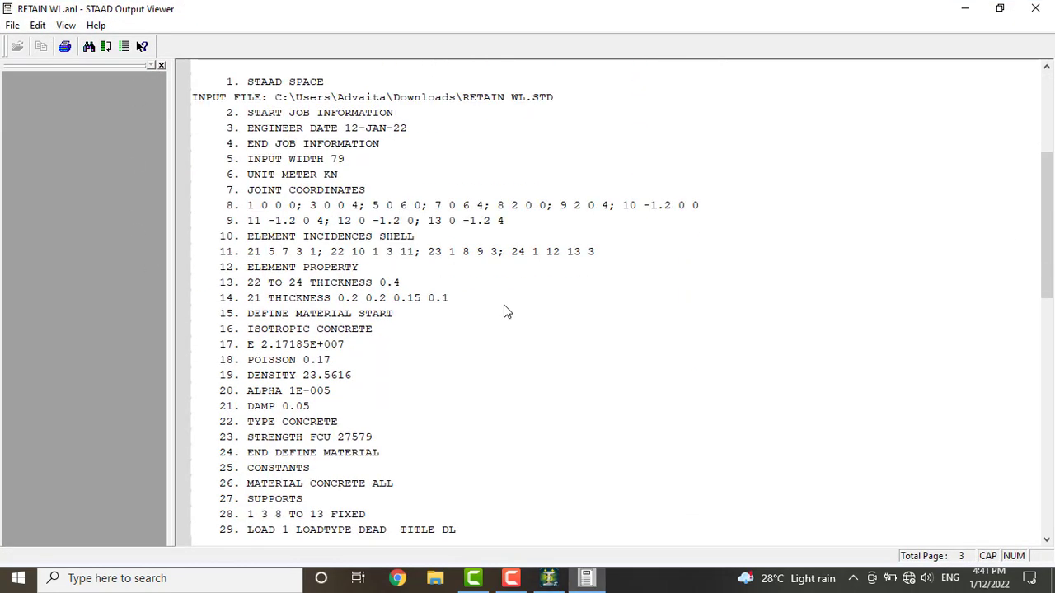
{"action": "scroll", "coordinate": [488, 264], "scroll_direction": "down", "scroll_amount": 4}
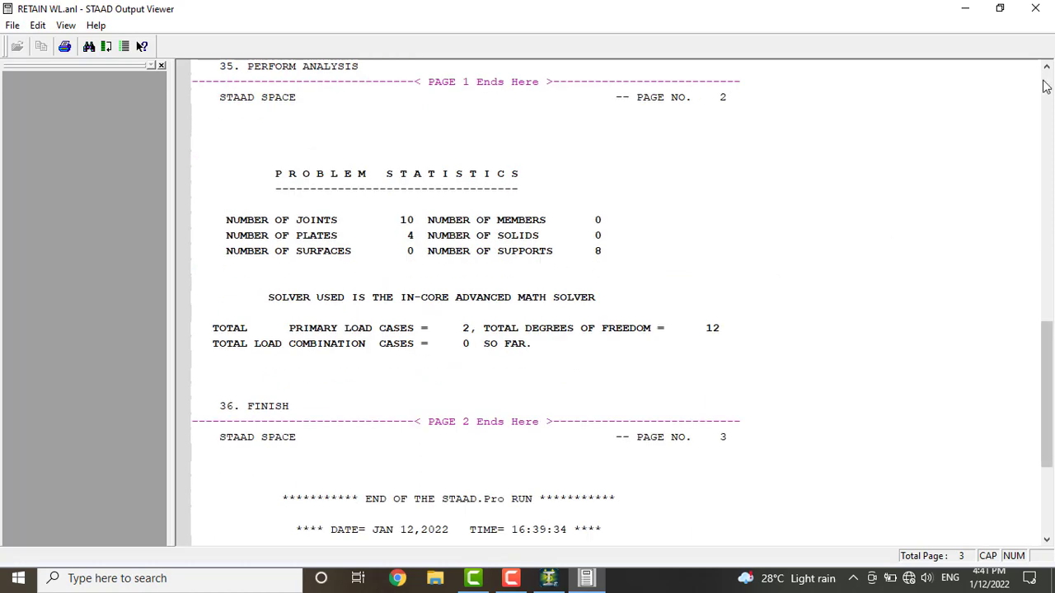
{"action": "left_click", "coordinate": [1033, 7]}
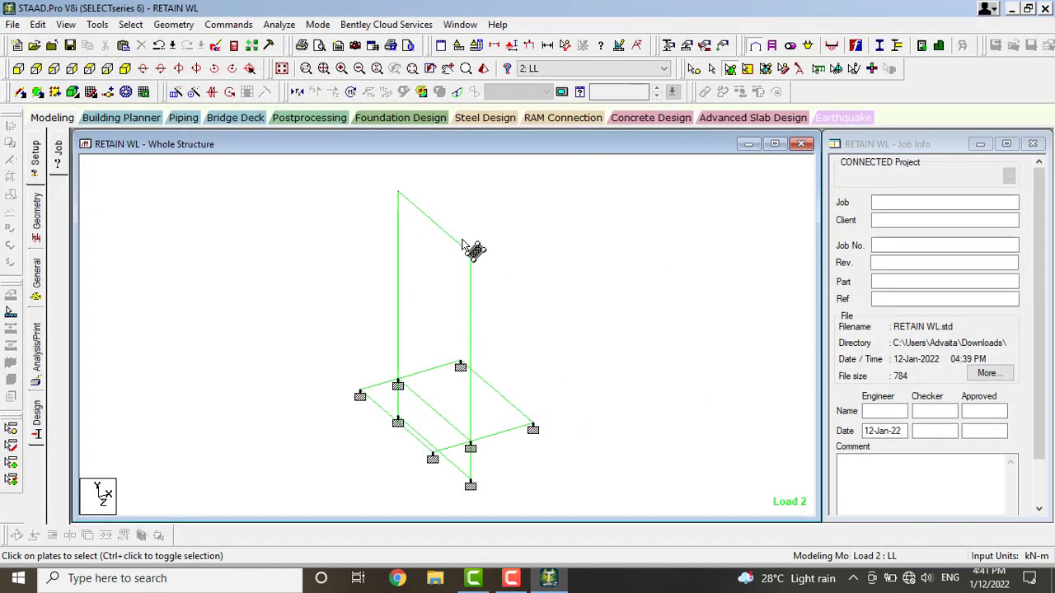
Limit the IS456 concrete design parameters to Fc compressive strength and Fymain main reinforcement yield strength.
{"action": "left_click", "coordinate": [39, 412]}
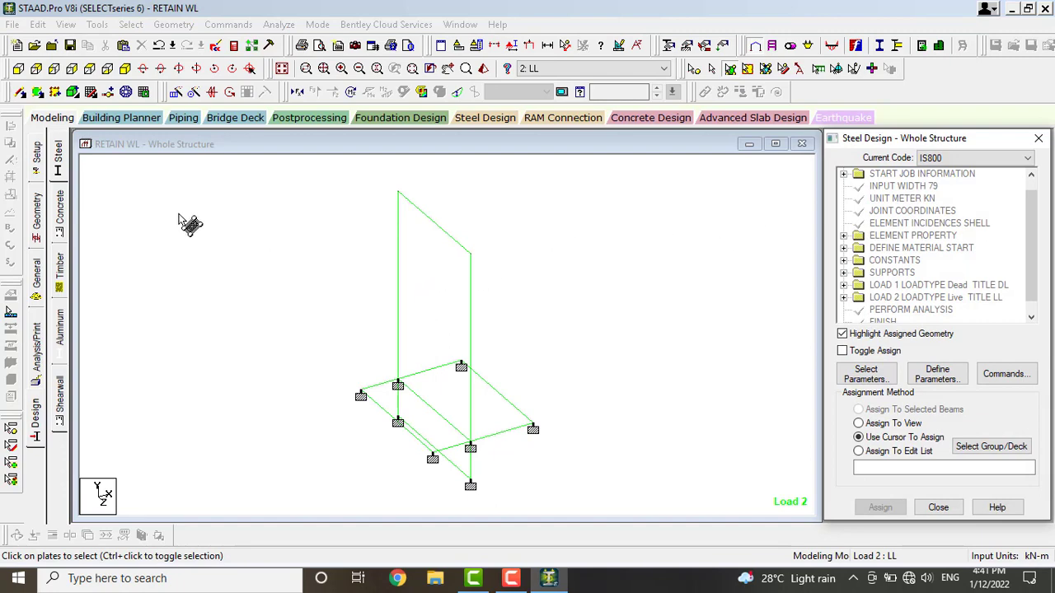
{"action": "left_click", "coordinate": [58, 219]}
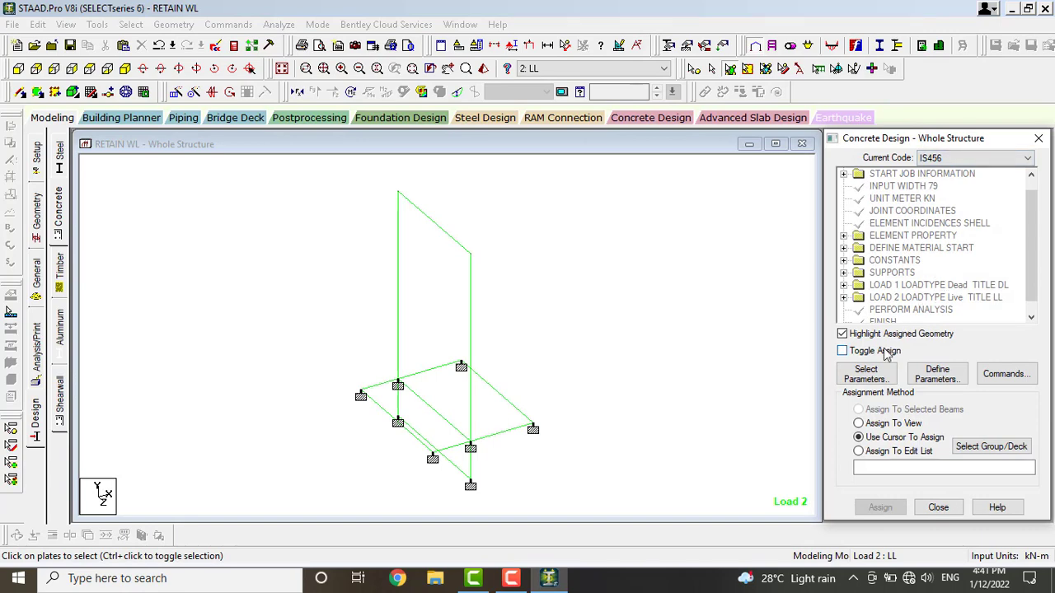
{"action": "left_click", "coordinate": [865, 375]}
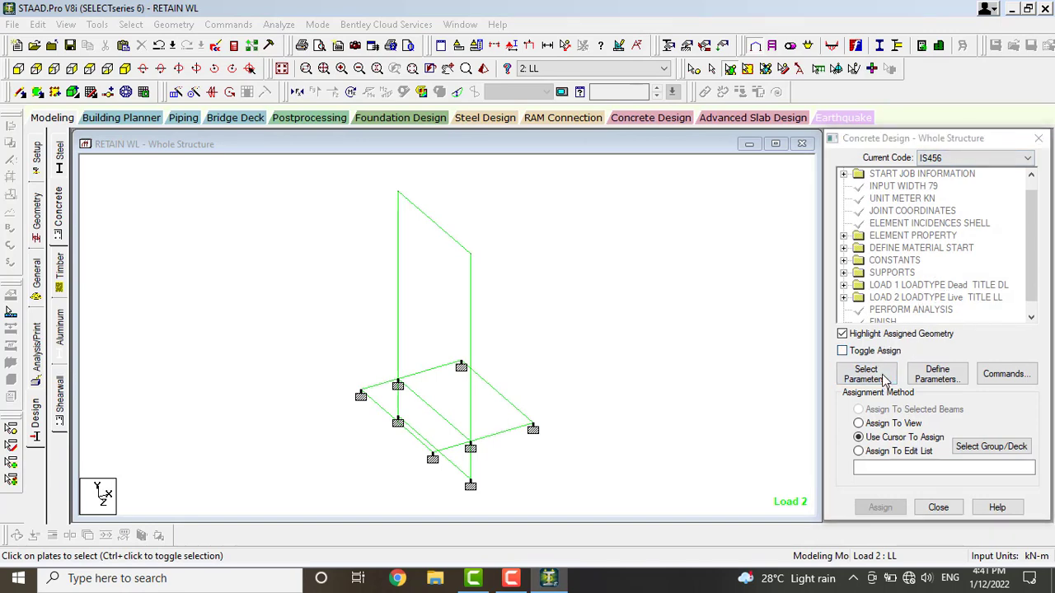
{"action": "left_click", "coordinate": [846, 360]}
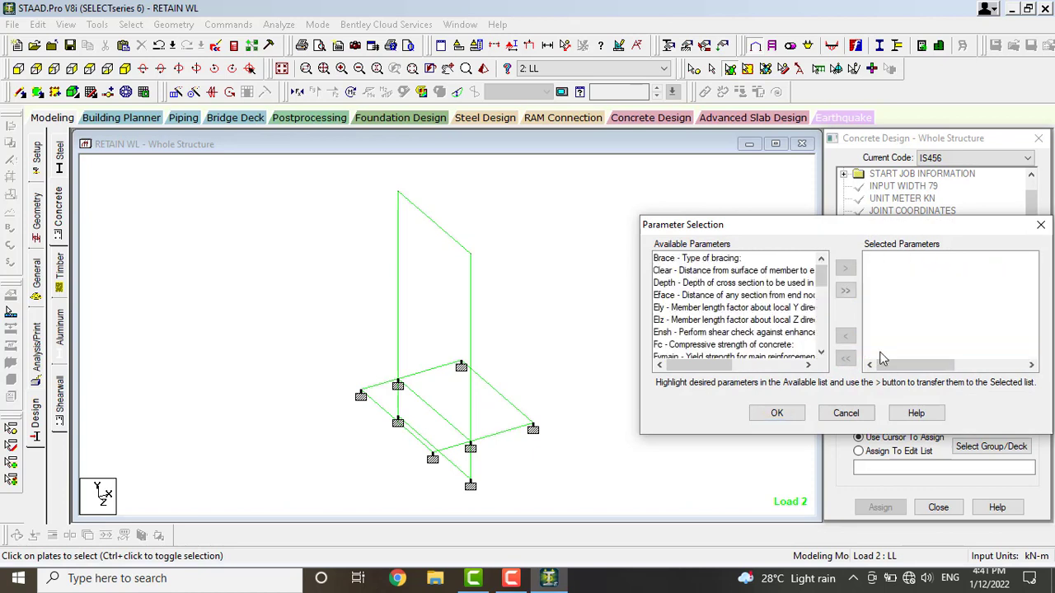
{"action": "left_click", "coordinate": [732, 346]}
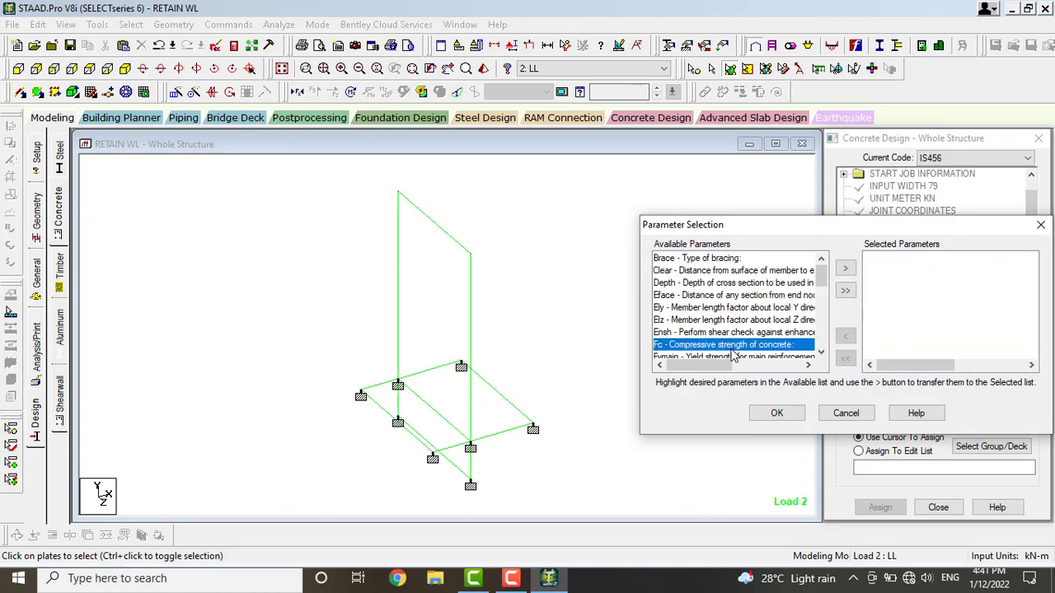
{"action": "left_click", "coordinate": [845, 269]}
{"action": "left_click", "coordinate": [757, 343]}
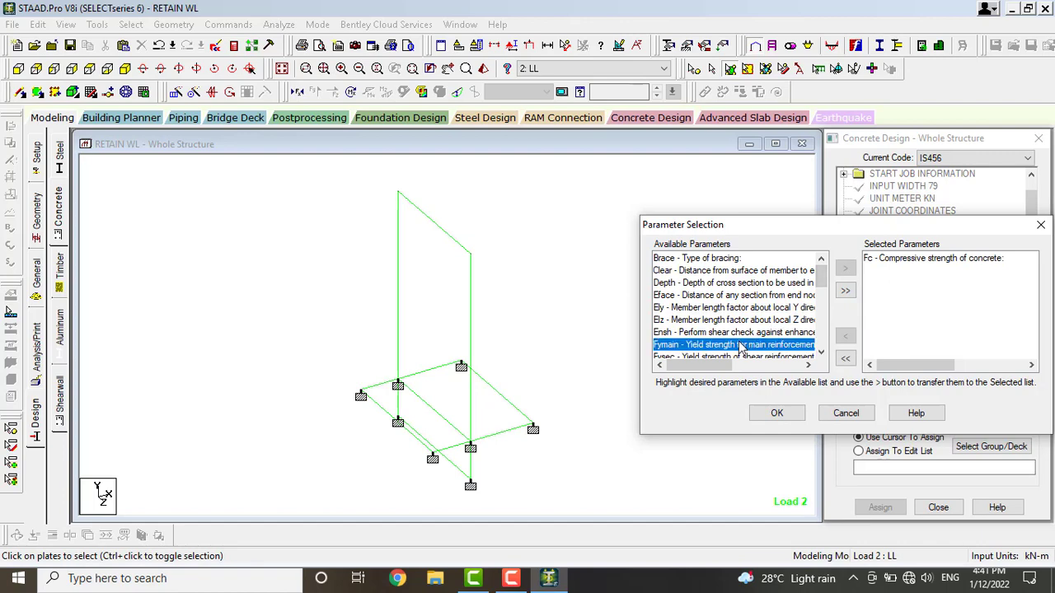
{"action": "left_click", "coordinate": [845, 269]}
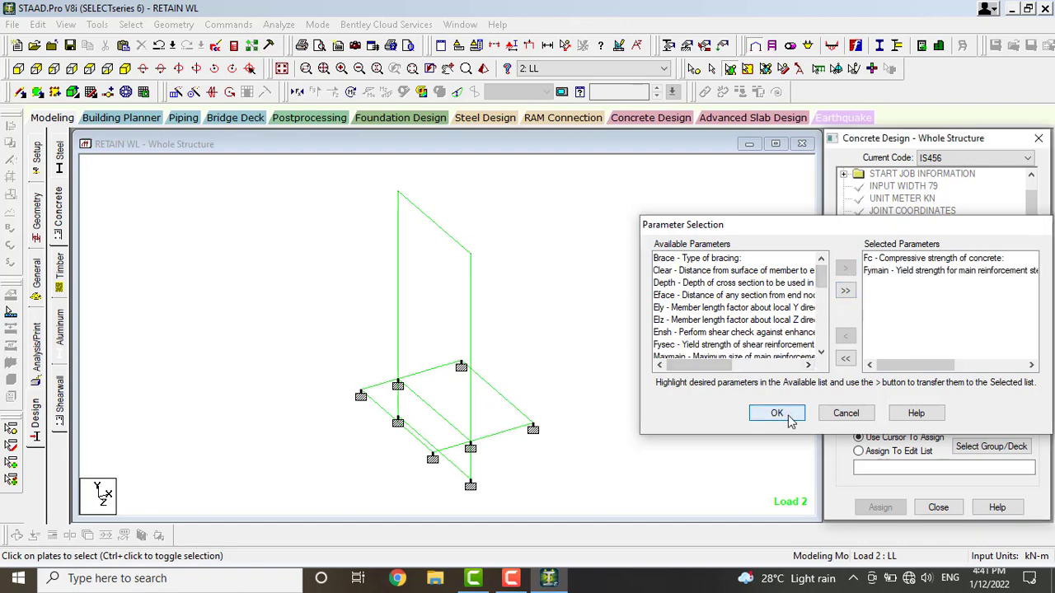
{"action": "left_click", "coordinate": [776, 413]}
Add the FC design parameter with 25000 kN/m2 and enter a new FYMAIN yield strength for the main reinforcement steel.
{"action": "left_click", "coordinate": [935, 373]}
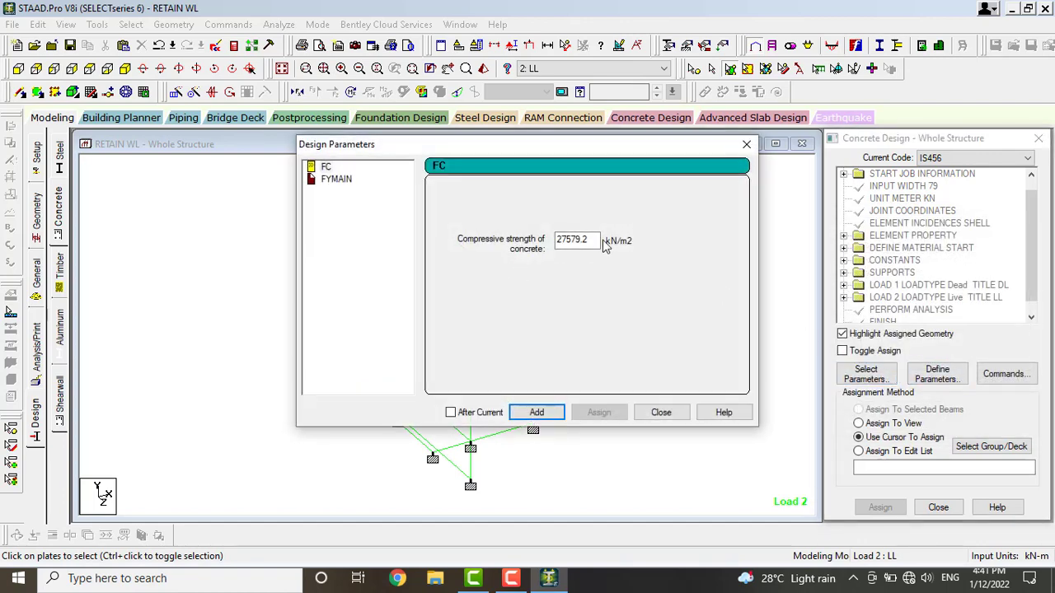
{"action": "left_click_drag", "start_coordinate": [597, 239], "coordinate": [550, 239]}
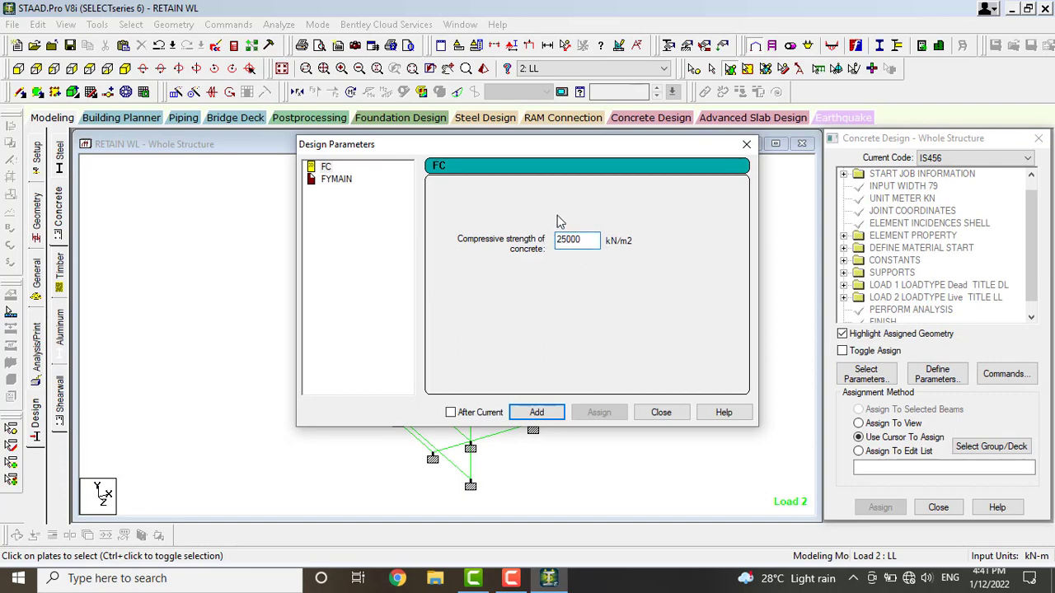
{"action": "key", "text": "Return"}
{"action": "left_click", "coordinate": [334, 179]}
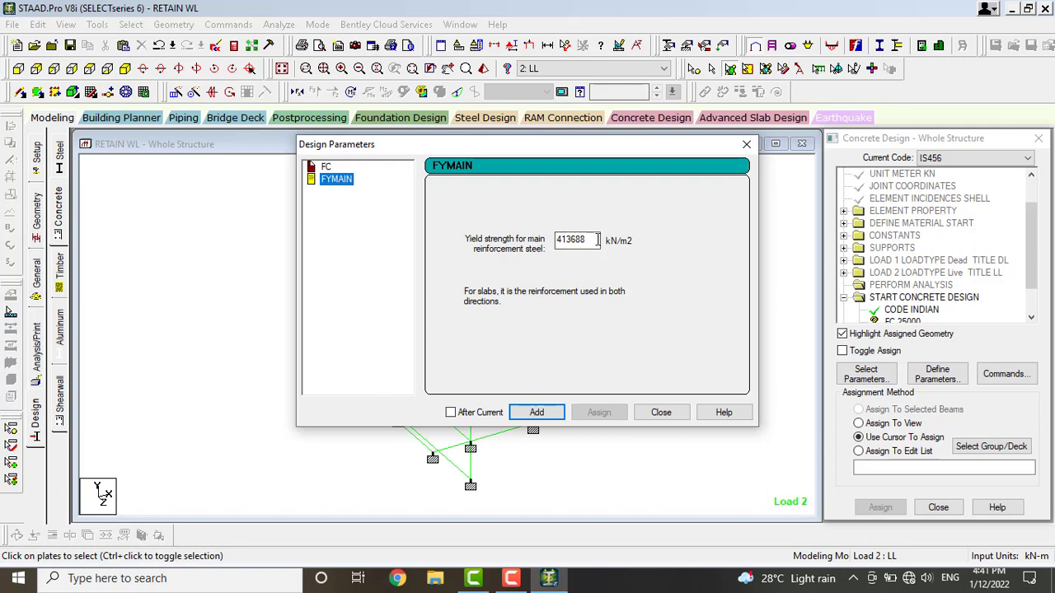
{"action": "left_click_drag", "start_coordinate": [598, 240], "coordinate": [528, 249]}
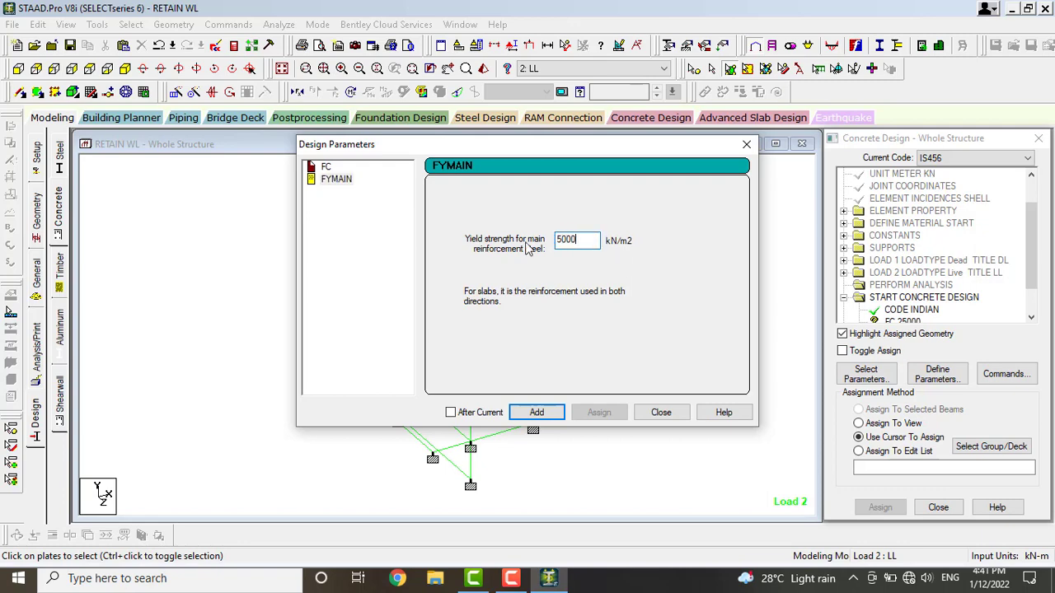
{"action": "left_click", "coordinate": [664, 412]}
Add the TAKE OFF design command to print total concrete volume and reinforcement weight.
{"action": "left_click", "coordinate": [1006, 373]}
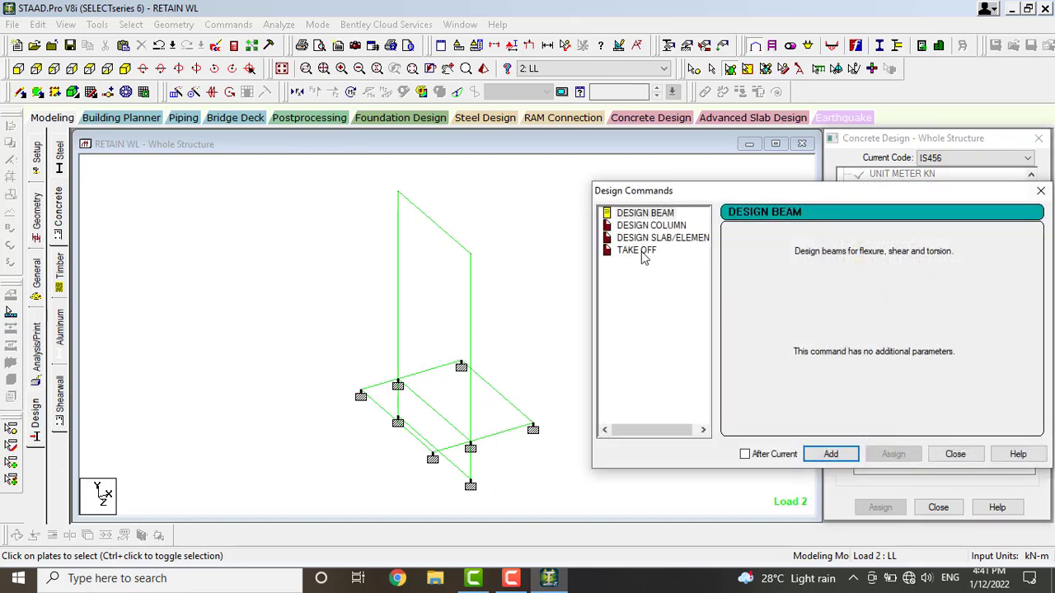
{"action": "left_click", "coordinate": [643, 251]}
{"action": "left_click", "coordinate": [828, 454]}
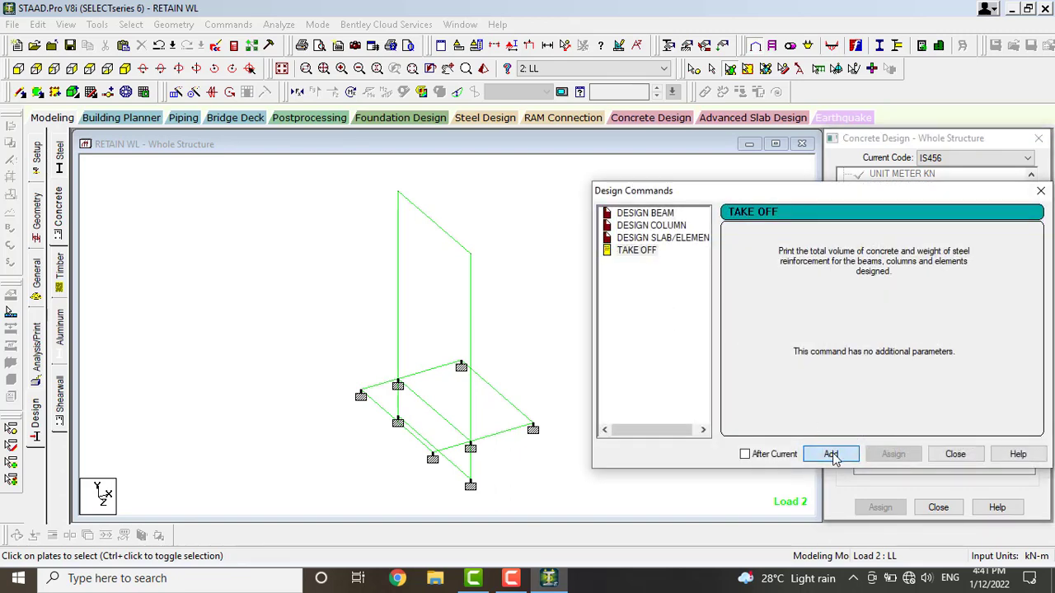
{"action": "left_click", "coordinate": [955, 455]}
Assign the FC 25000 design parameter to all plates using Assign To View.
{"action": "left_click_drag", "start_coordinate": [1032, 245], "coordinate": [1031, 246]}
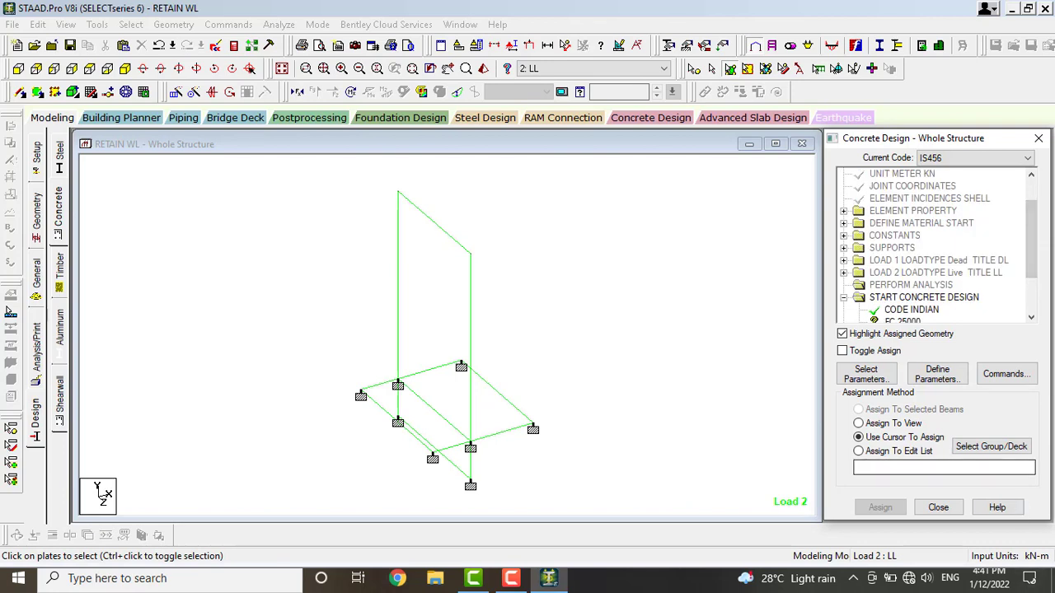
{"action": "scroll", "coordinate": [982, 294], "scroll_direction": "down", "scroll_amount": 3}
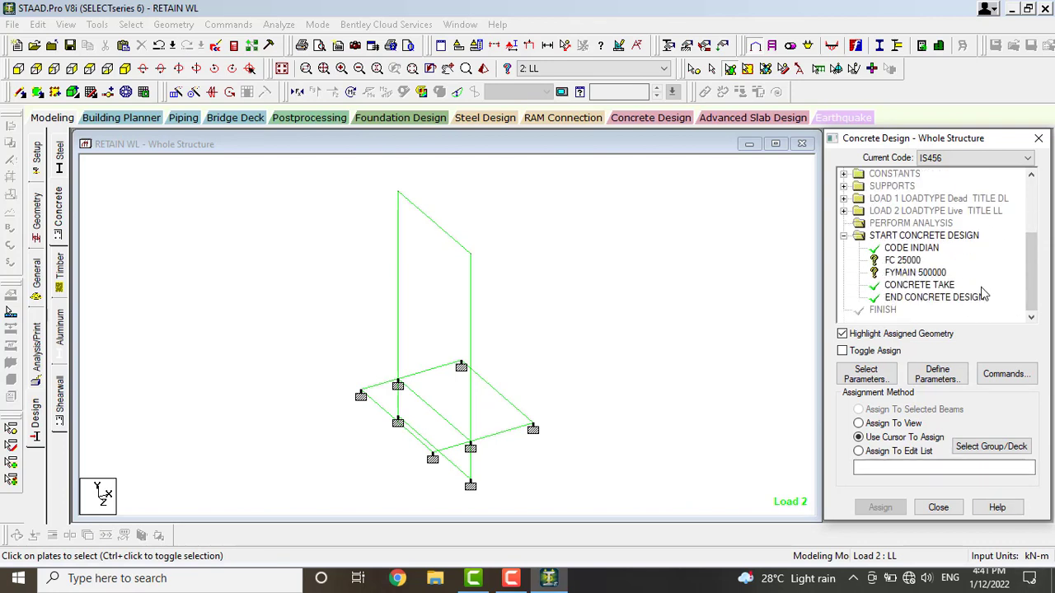
{"action": "left_click", "coordinate": [915, 261]}
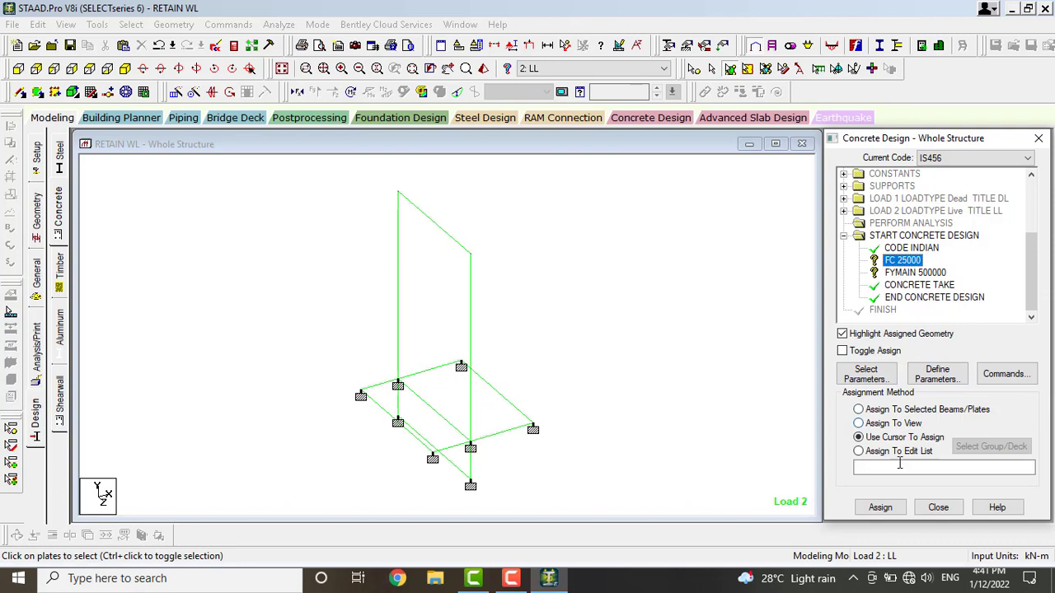
{"action": "left_click", "coordinate": [895, 423]}
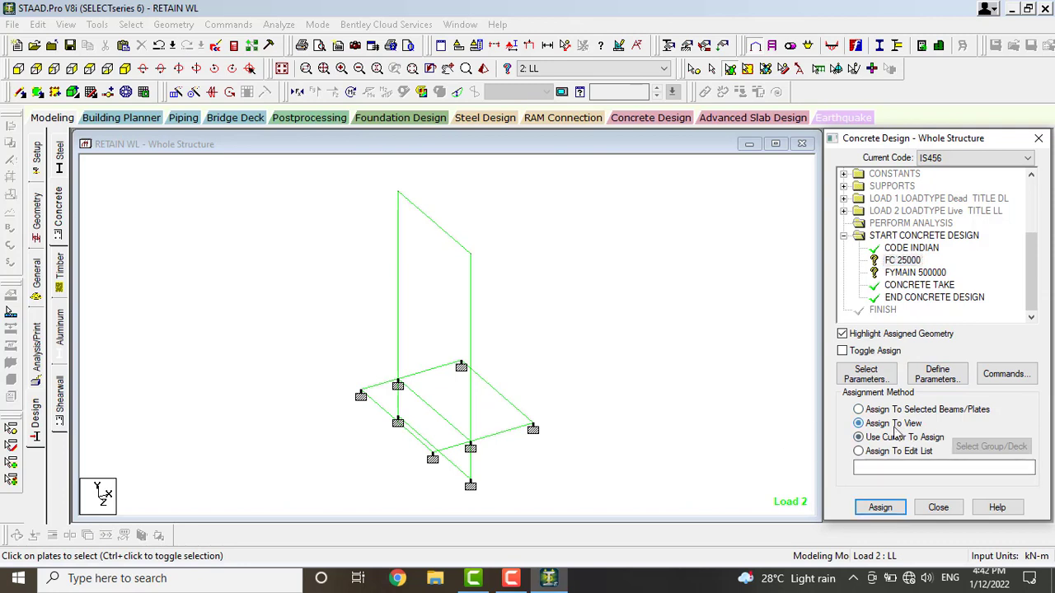
{"action": "left_click", "coordinate": [878, 506]}
{"action": "left_click", "coordinate": [948, 369]}
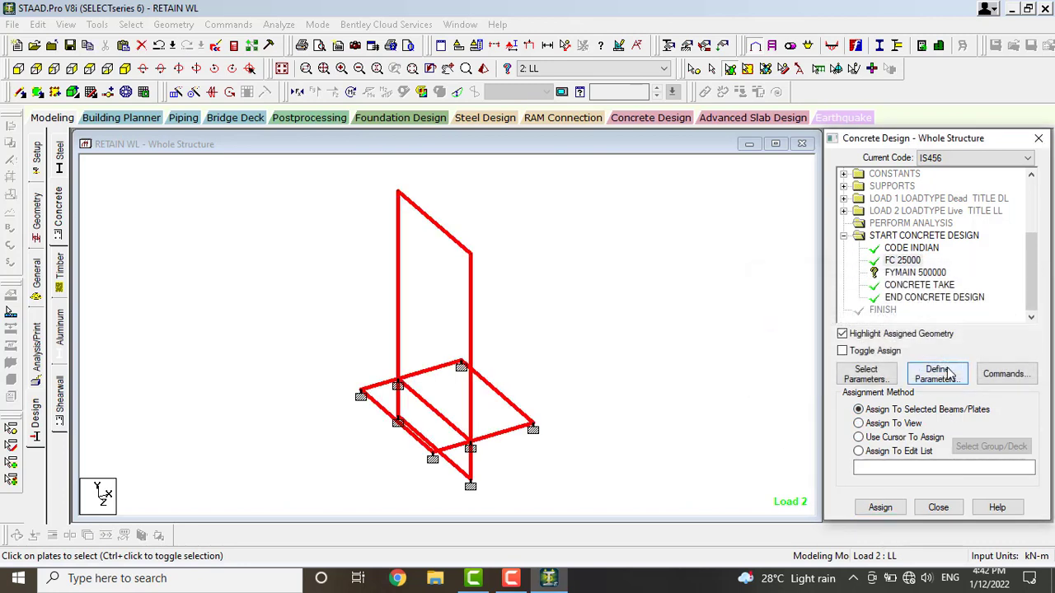
Assign the FYMAIN 500000 design parameter to all plates using Assign To View.
{"action": "left_click", "coordinate": [915, 272]}
{"action": "left_click", "coordinate": [890, 422]}
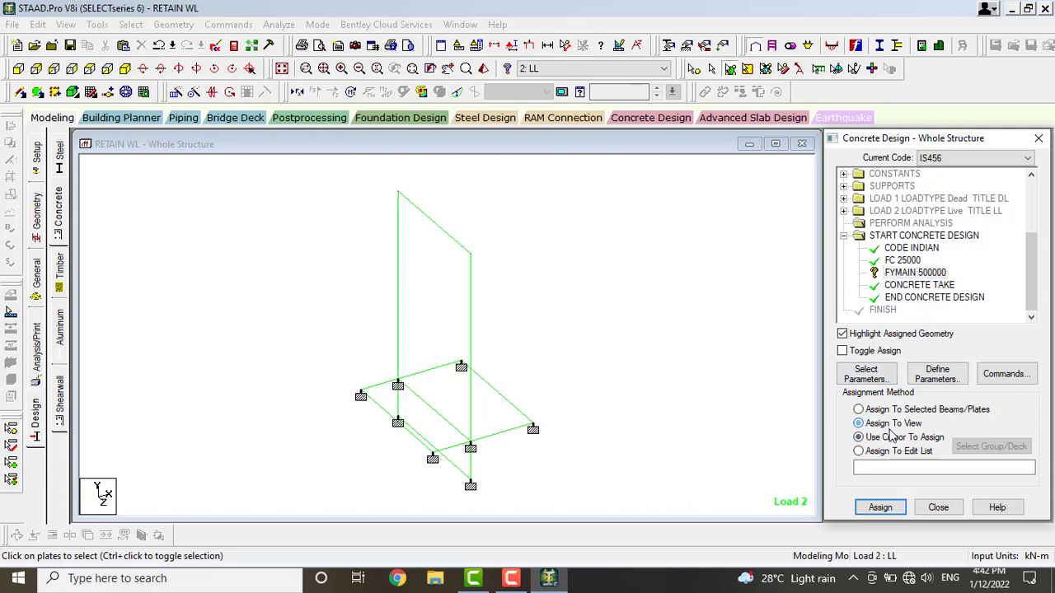
{"action": "left_click", "coordinate": [881, 507]}
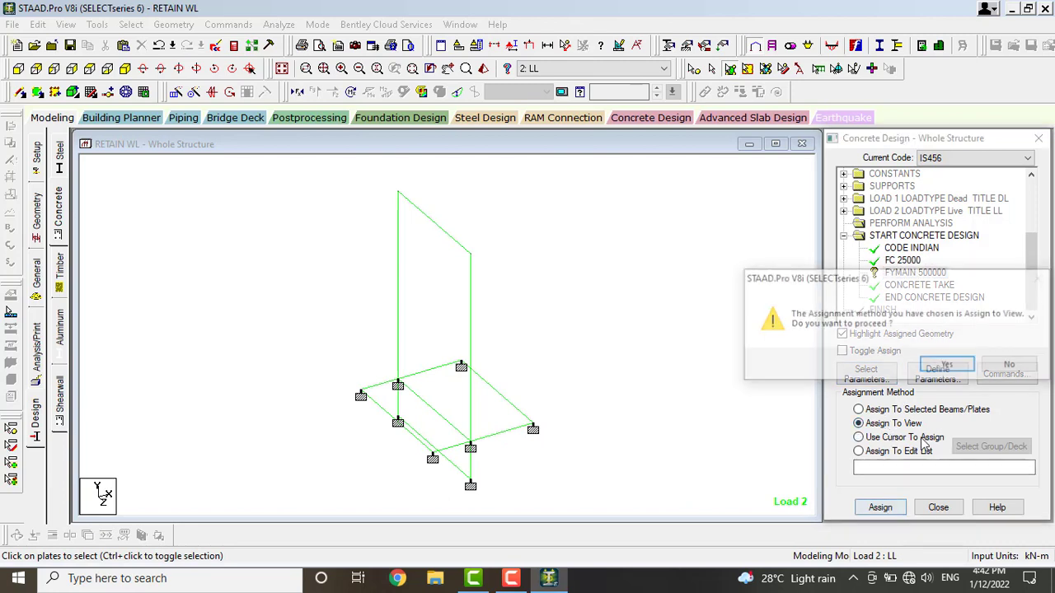
{"action": "left_click", "coordinate": [941, 372]}
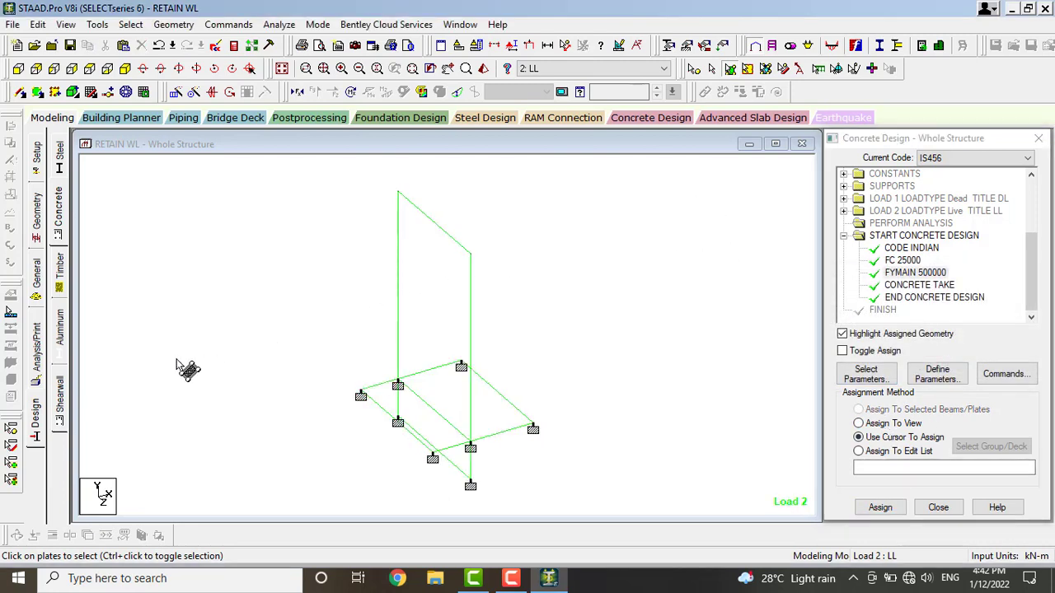
Add another Perform Analysis command with the No Print option after the concrete design block.
{"action": "left_click", "coordinate": [36, 354]}
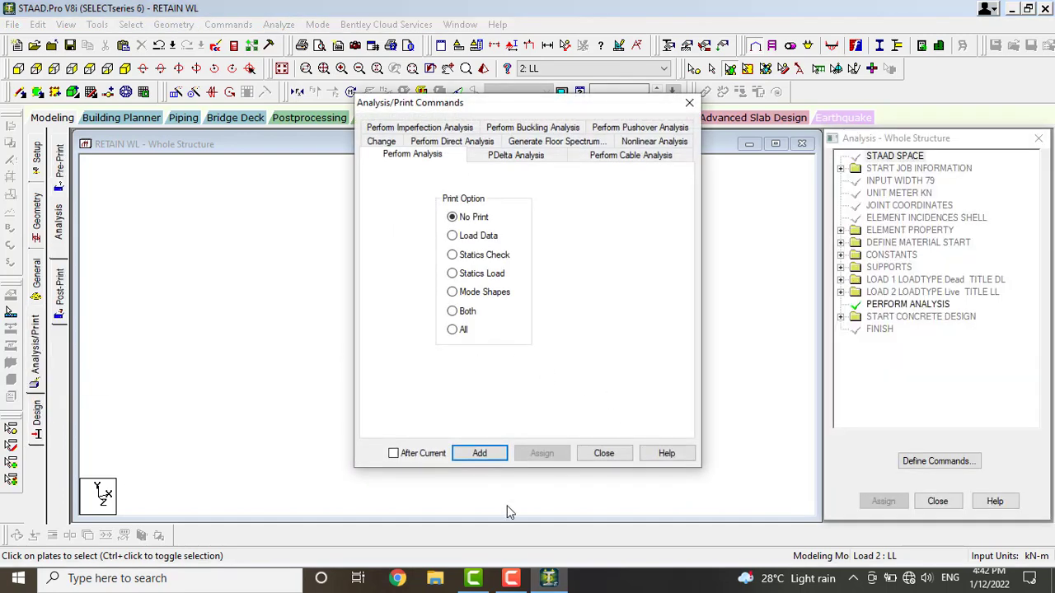
{"action": "left_click", "coordinate": [479, 453]}
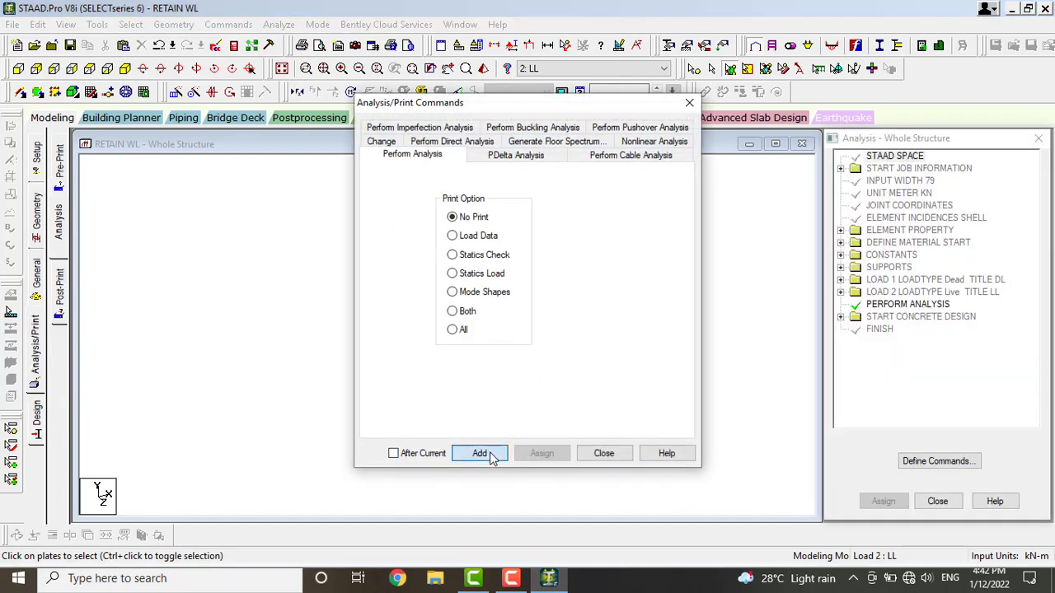
{"action": "left_click", "coordinate": [604, 455]}
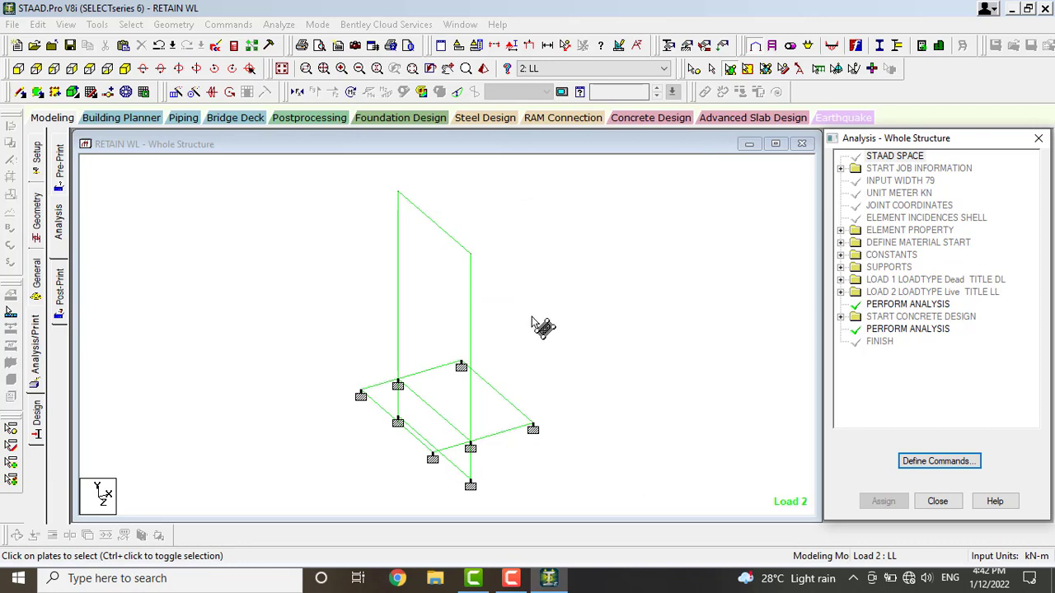
Run the analysis and design of the retaining wall and go to post processing mode.
{"action": "left_click", "coordinate": [875, 45]}
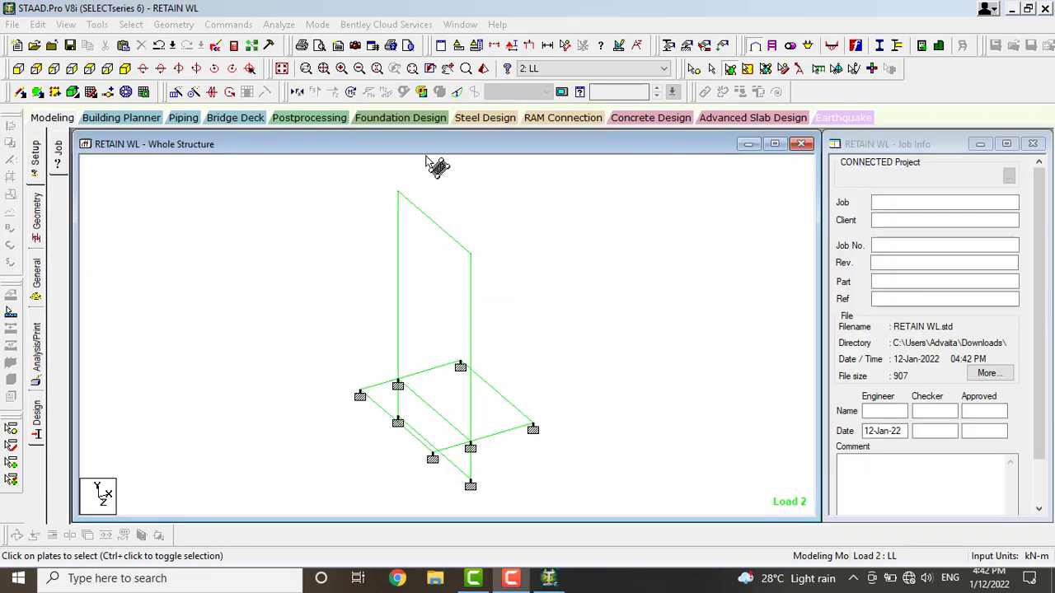
{"action": "left_click", "coordinate": [280, 23]}
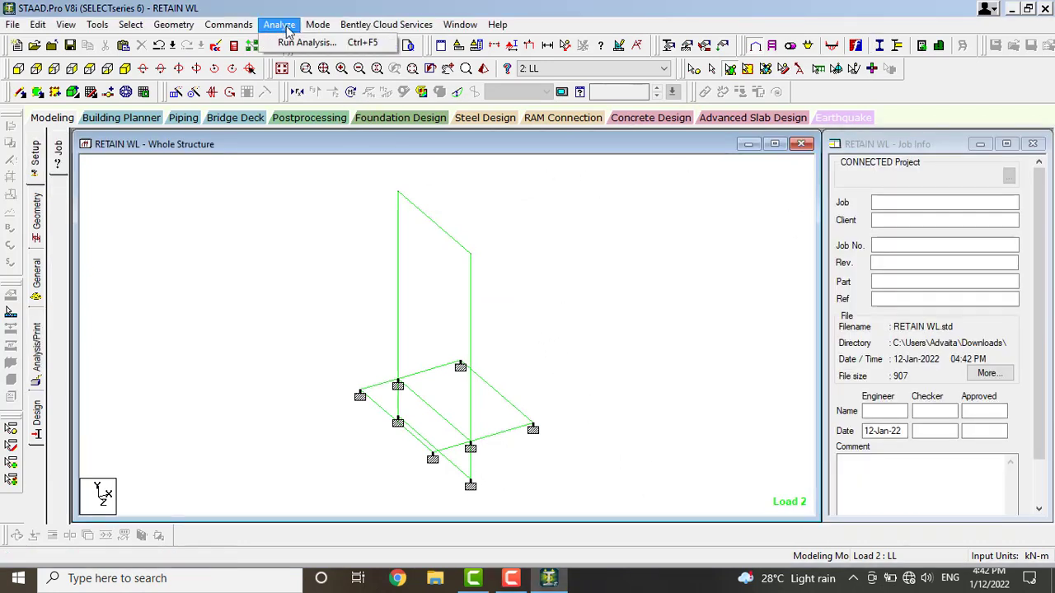
{"action": "left_click", "coordinate": [301, 40]}
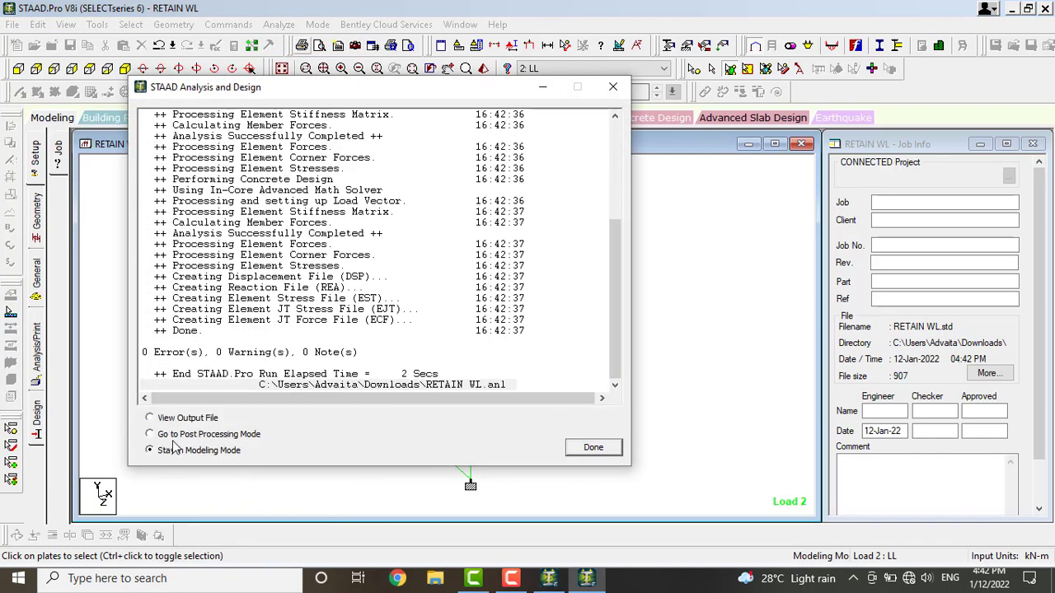
{"action": "left_click", "coordinate": [190, 434]}
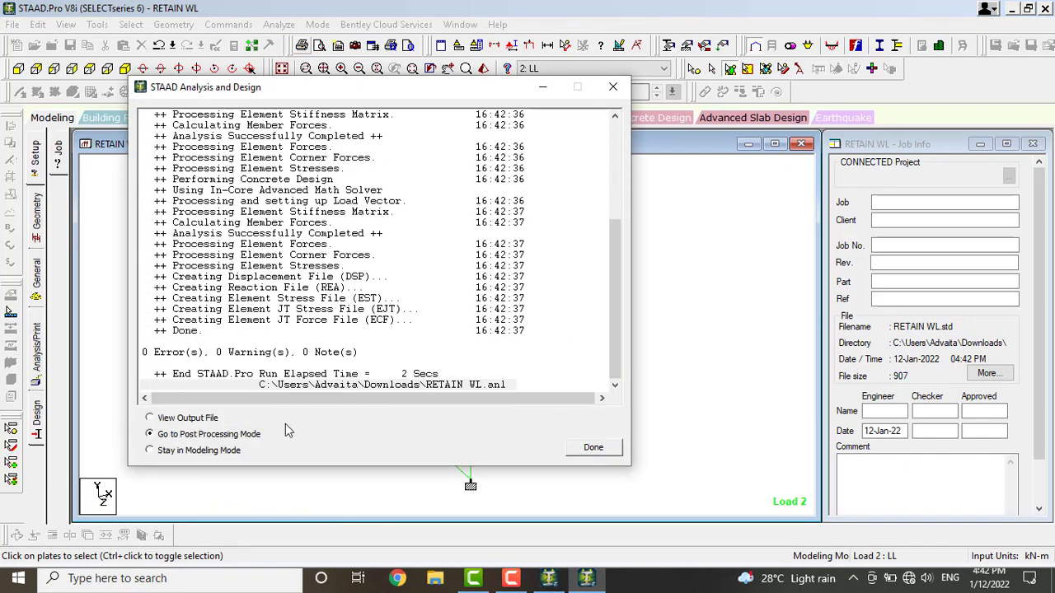
{"action": "left_click", "coordinate": [592, 448]}
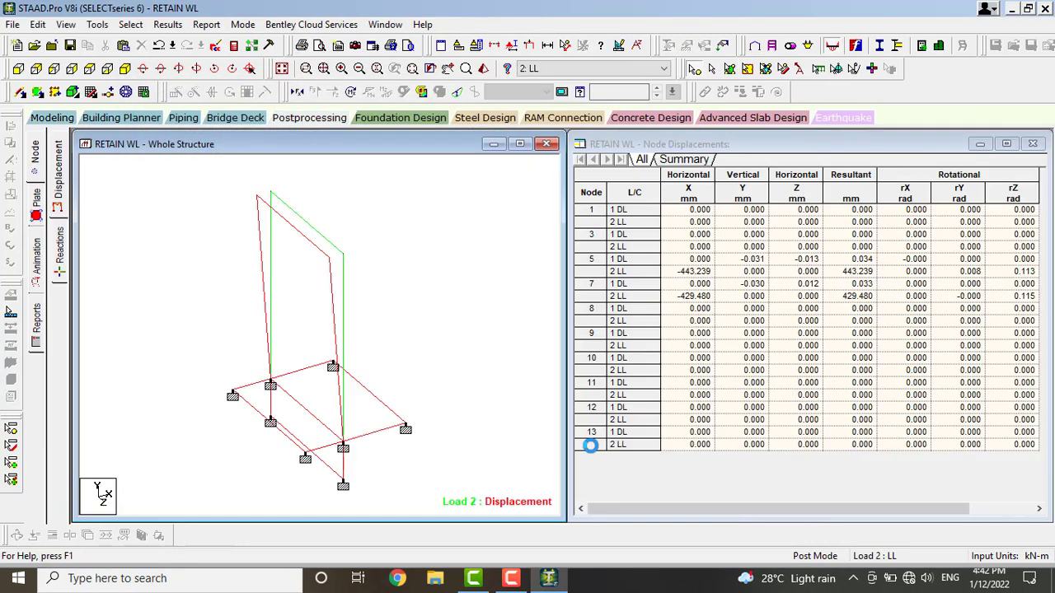
Display the Max Absolute plate stress contour for load case 2: LL.
{"action": "left_click", "coordinate": [37, 211]}
{"action": "left_click", "coordinate": [437, 136]}
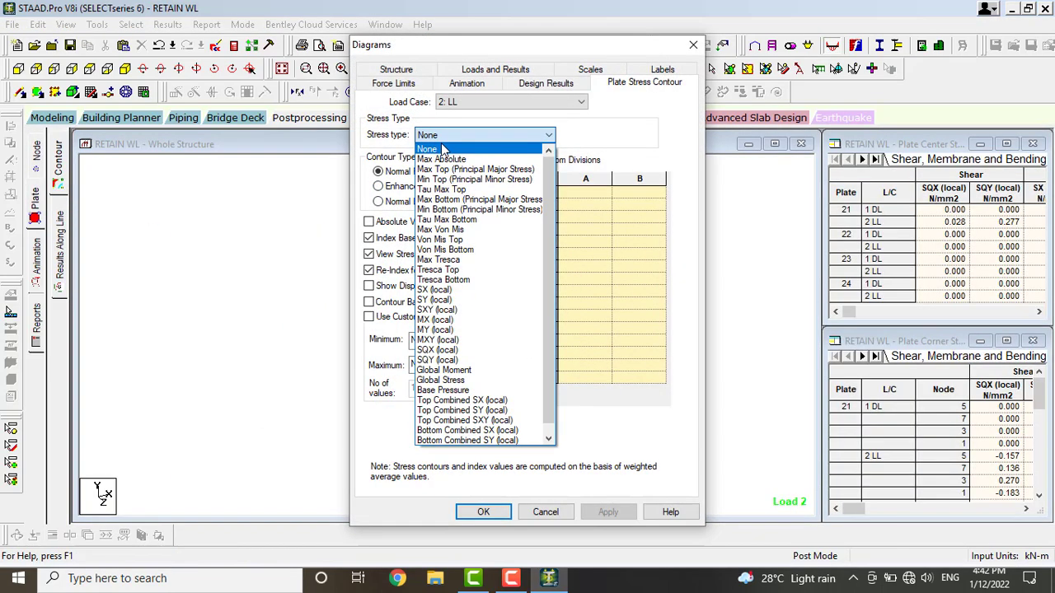
{"action": "left_click", "coordinate": [442, 159]}
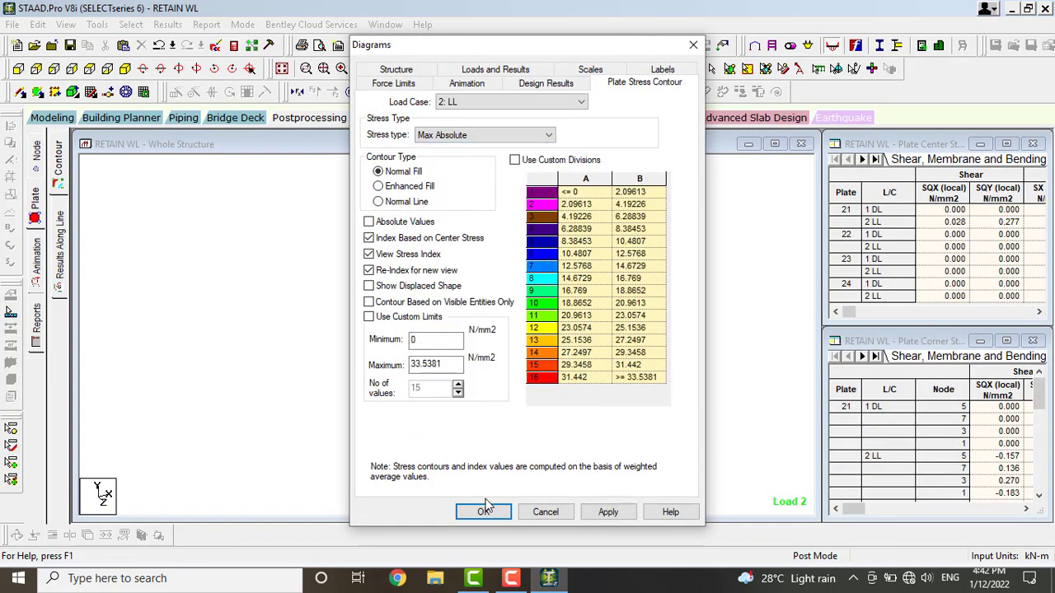
{"action": "left_click", "coordinate": [609, 512]}
{"action": "left_click", "coordinate": [483, 512]}
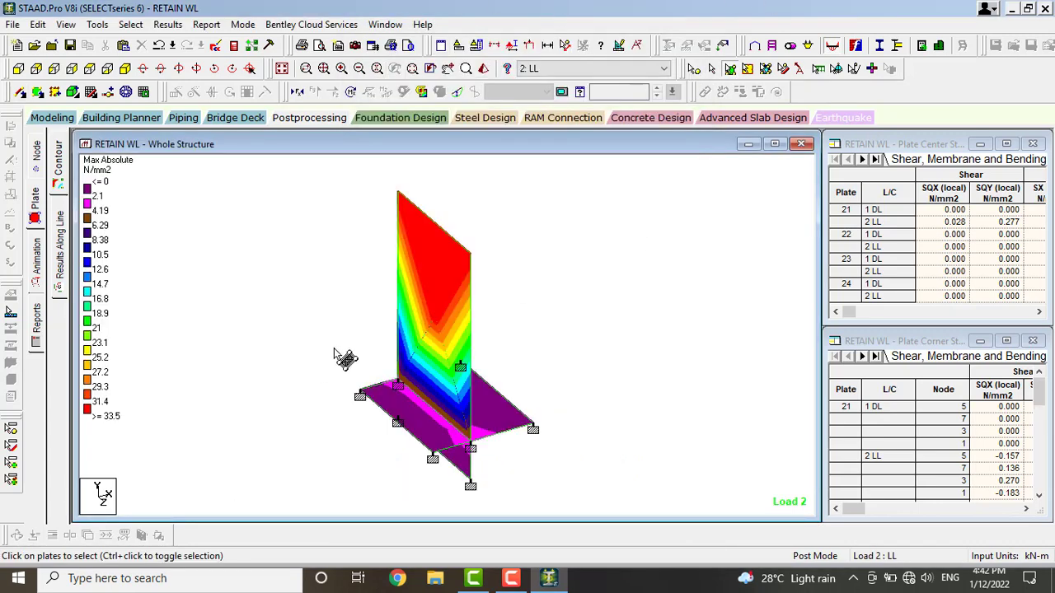
Inspect the wall stem plate's center stresses, corner stresses under 2:LL, property constants and geometry, and close its details.
{"action": "double_click", "coordinate": [422, 246]}
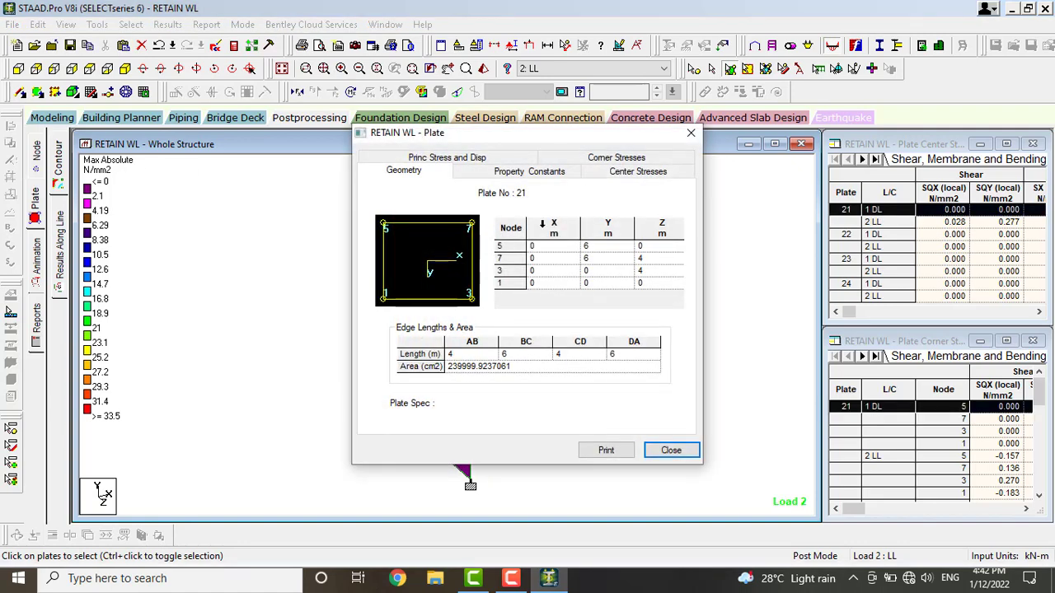
{"action": "left_click", "coordinate": [607, 171]}
{"action": "left_click", "coordinate": [615, 158]}
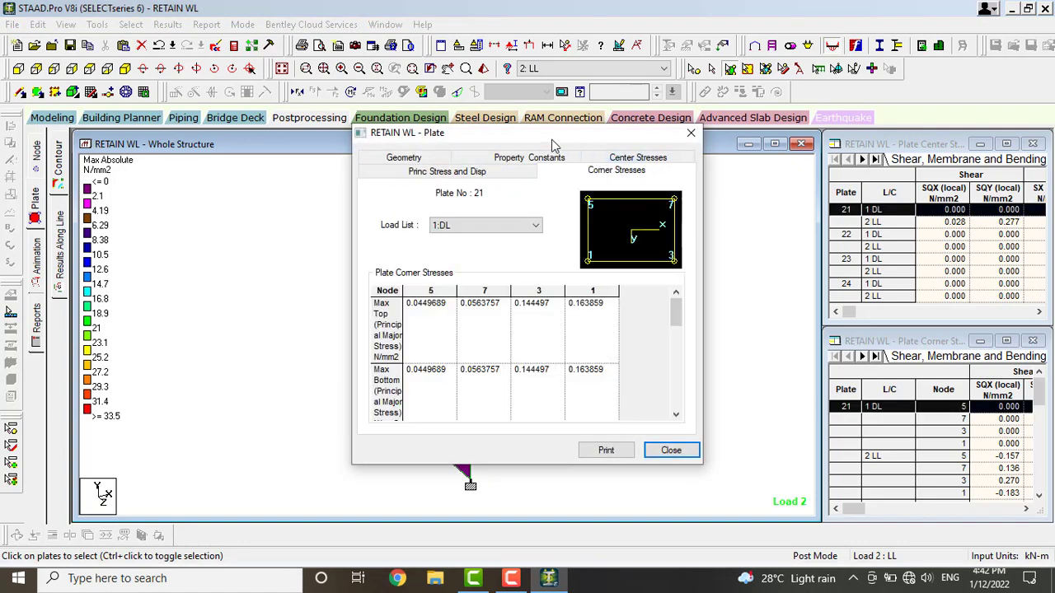
{"action": "left_click", "coordinate": [485, 226]}
{"action": "left_click", "coordinate": [478, 249]}
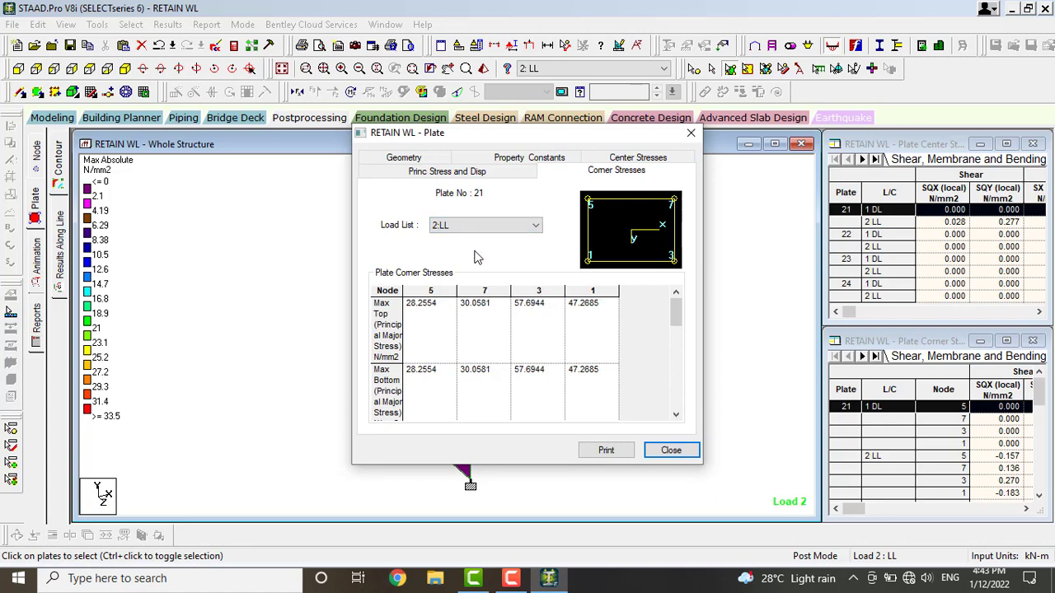
{"action": "left_click", "coordinate": [495, 174]}
{"action": "left_click", "coordinate": [466, 158]}
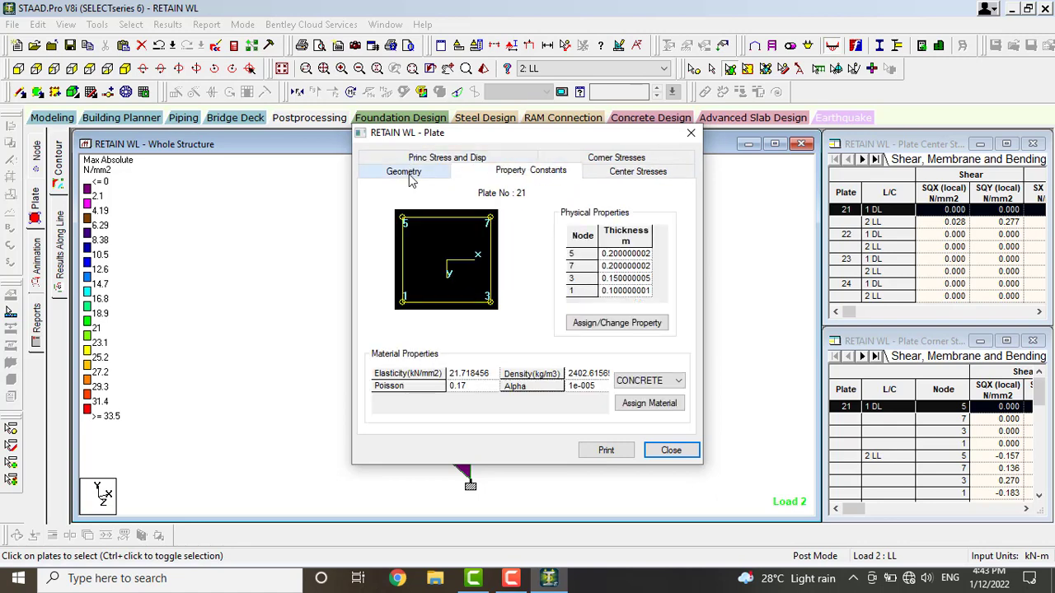
{"action": "left_click", "coordinate": [405, 171]}
{"action": "left_click", "coordinate": [663, 450]}
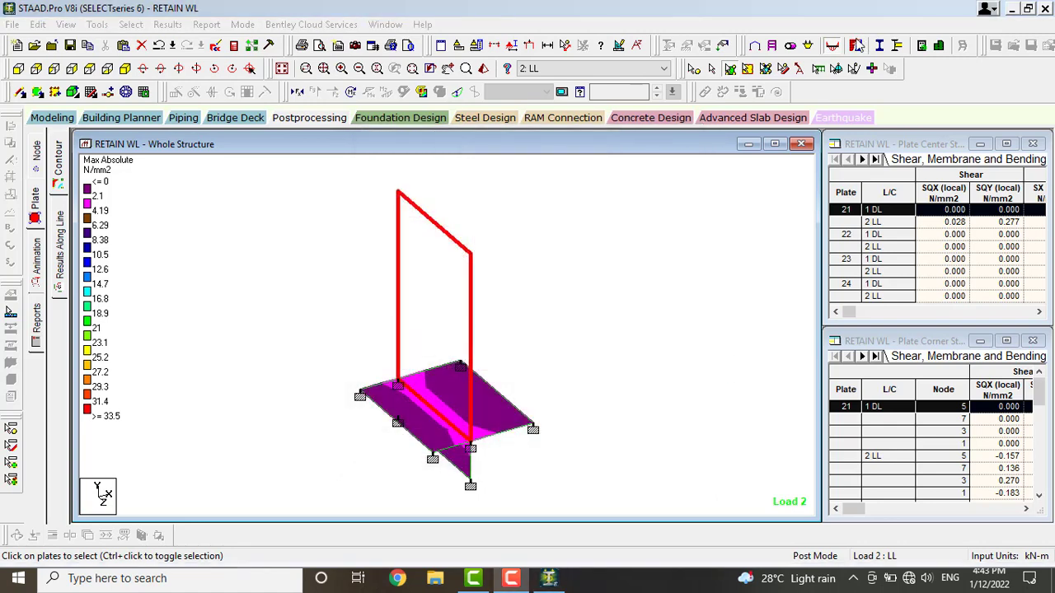
Inspect the wider base slab plate's geometry and the opposite base plate's corner stresses under 2:LL and property constants, closing both.
{"action": "double_click", "coordinate": [500, 426]}
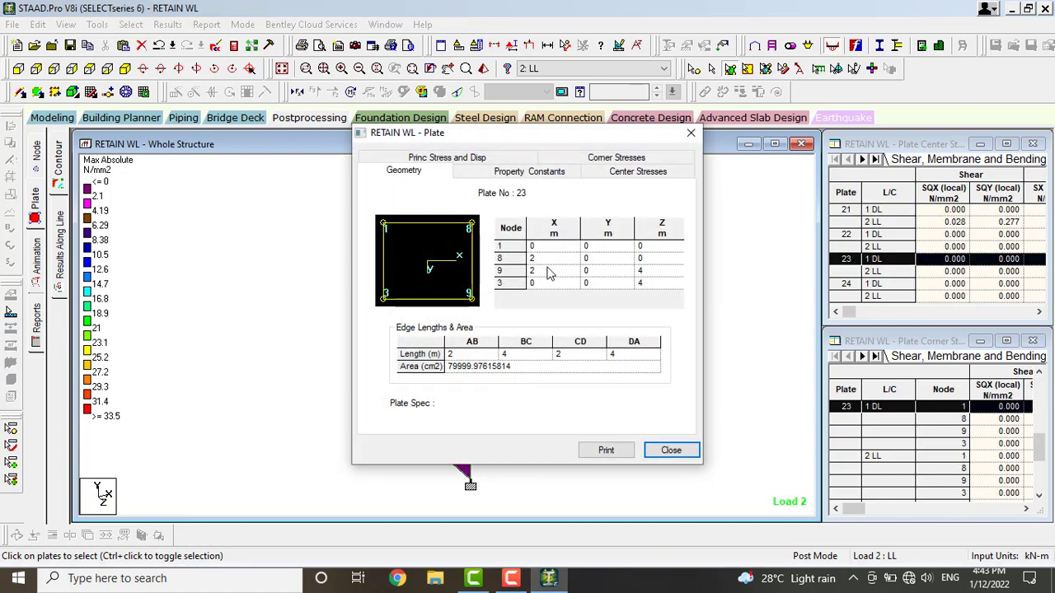
{"action": "left_click", "coordinate": [690, 133]}
{"action": "double_click", "coordinate": [432, 425]}
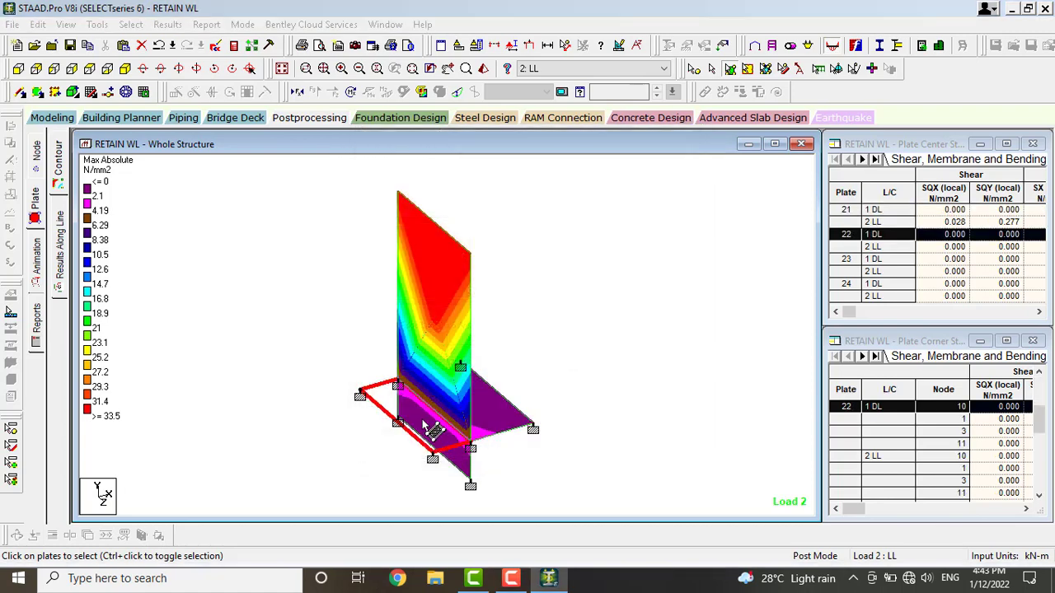
{"action": "left_click", "coordinate": [610, 157]}
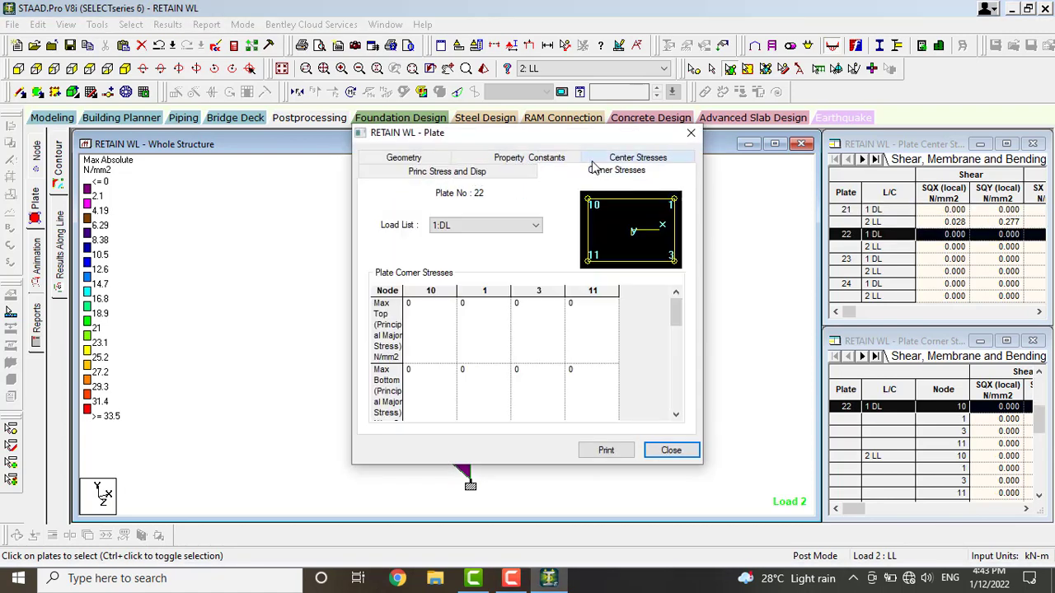
{"action": "left_click", "coordinate": [466, 227]}
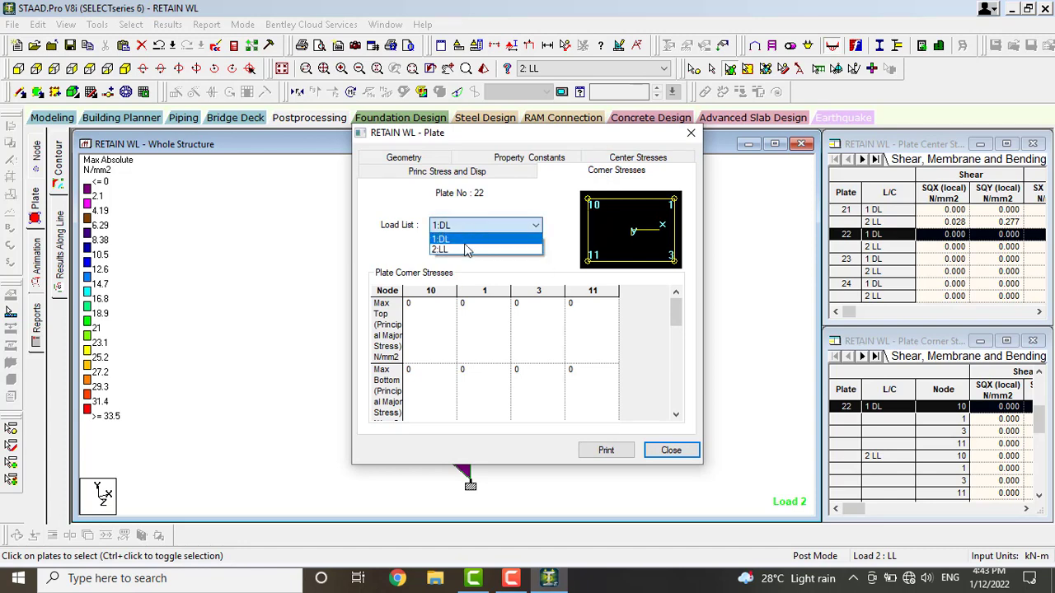
{"action": "left_click", "coordinate": [467, 248]}
{"action": "left_click", "coordinate": [466, 228]}
{"action": "left_click", "coordinate": [467, 249]}
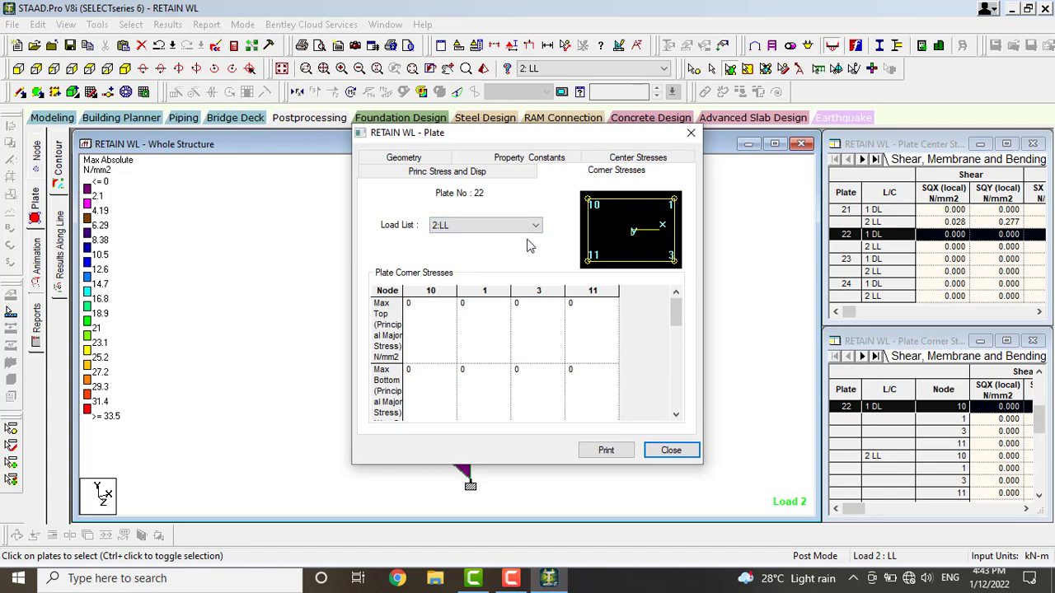
{"action": "left_click", "coordinate": [529, 158]}
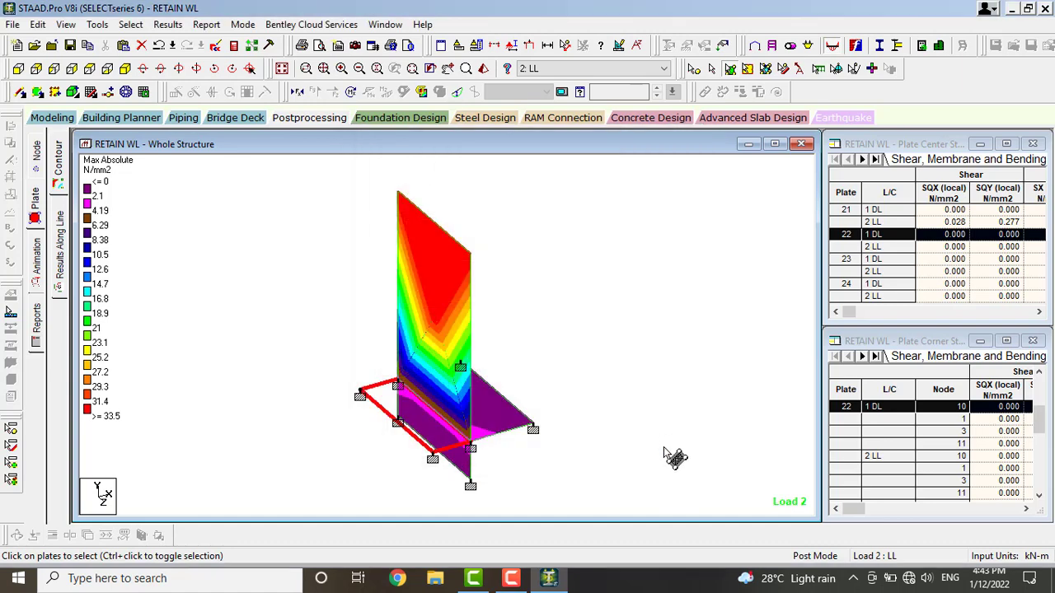
{"action": "left_click", "coordinate": [671, 451]}
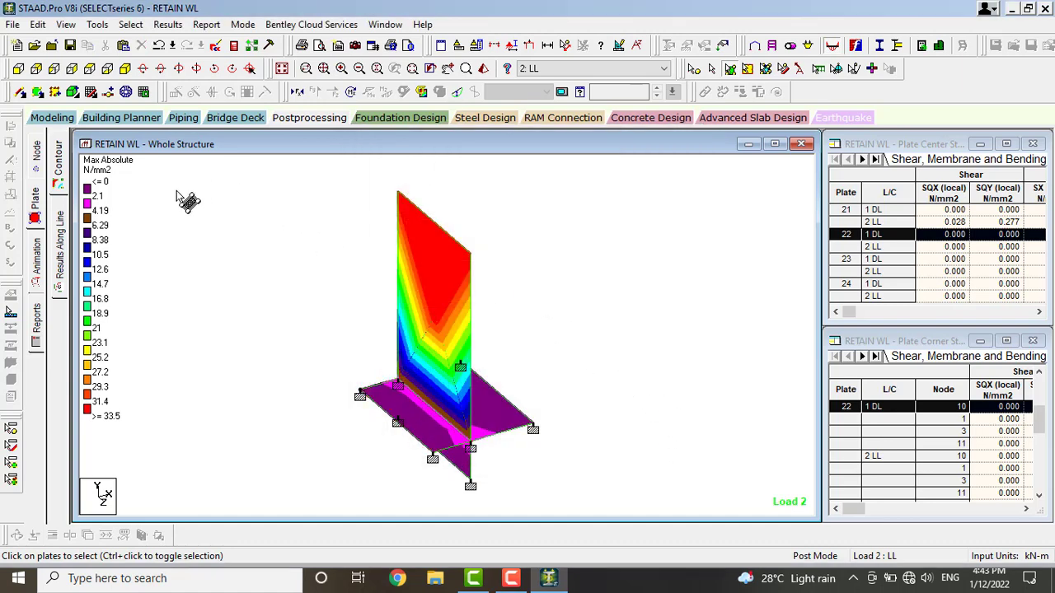
Open the results along line view, then return to the Max Absolute plate stress contour for load case 2: LL.
{"action": "left_click", "coordinate": [63, 257]}
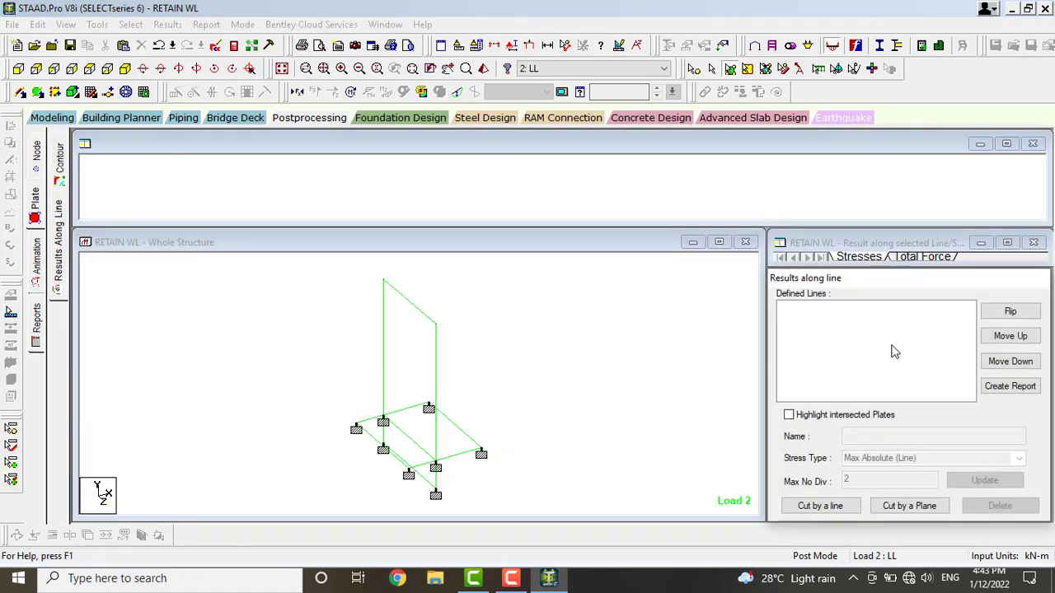
{"action": "left_click", "coordinate": [60, 159]}
{"action": "left_click", "coordinate": [471, 134]}
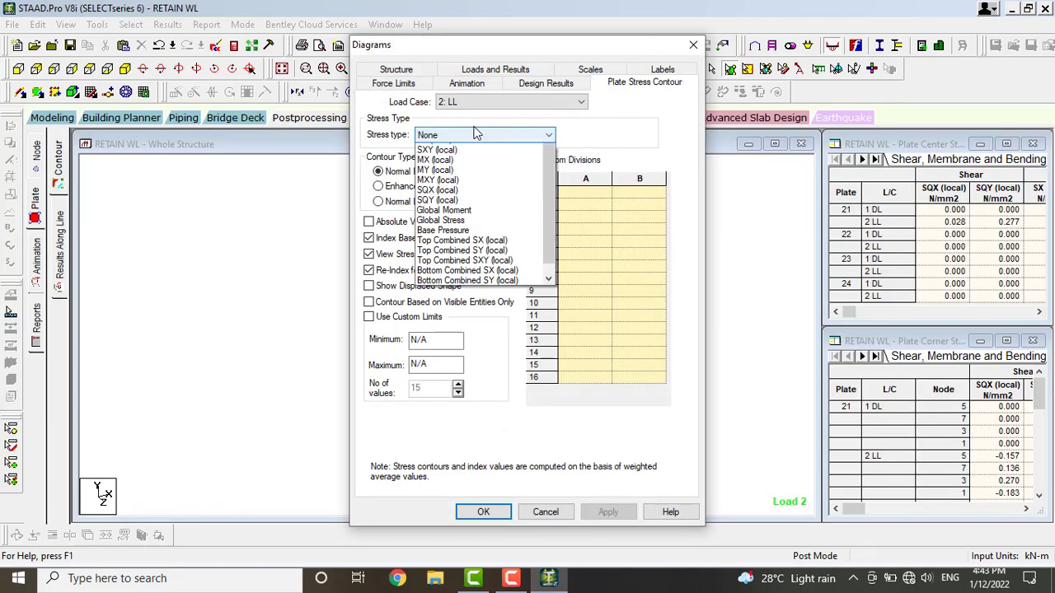
{"action": "left_click", "coordinate": [462, 146]}
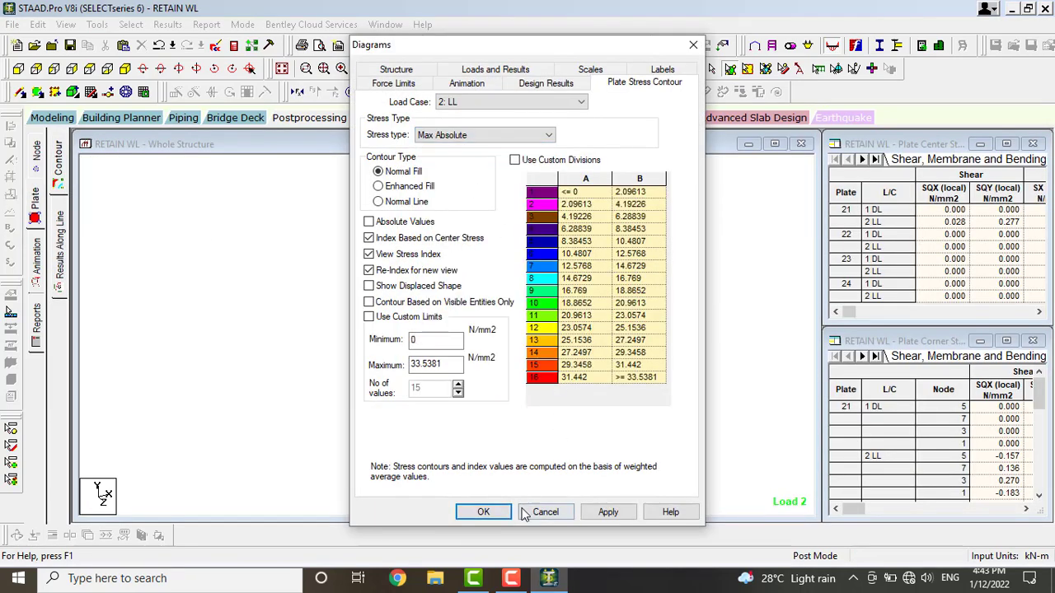
{"action": "left_click", "coordinate": [493, 511]}
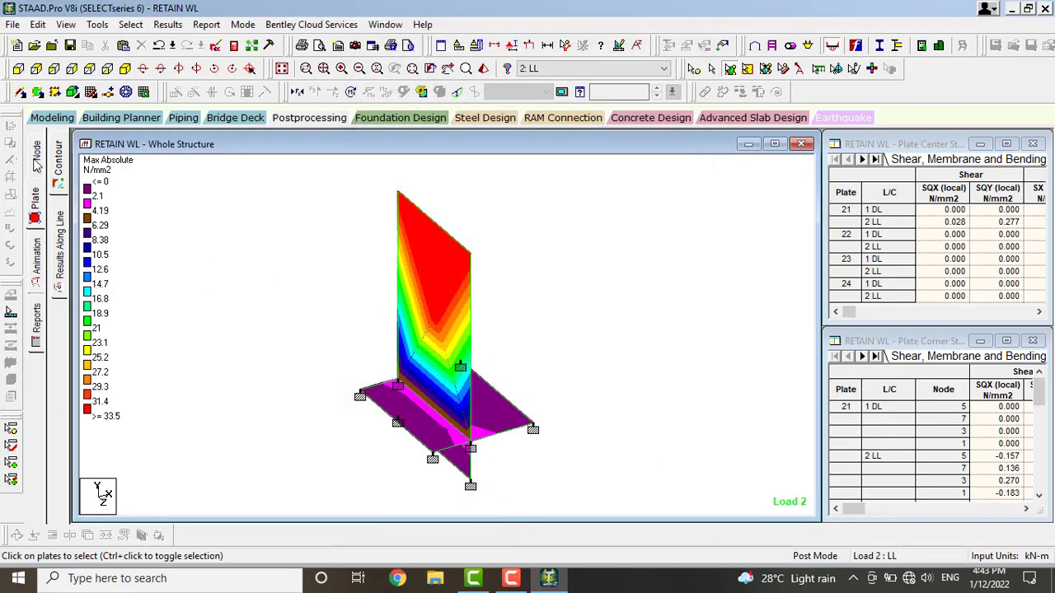
Generate a report that includes all available Output items along with the job info.
{"action": "left_click", "coordinate": [36, 159]}
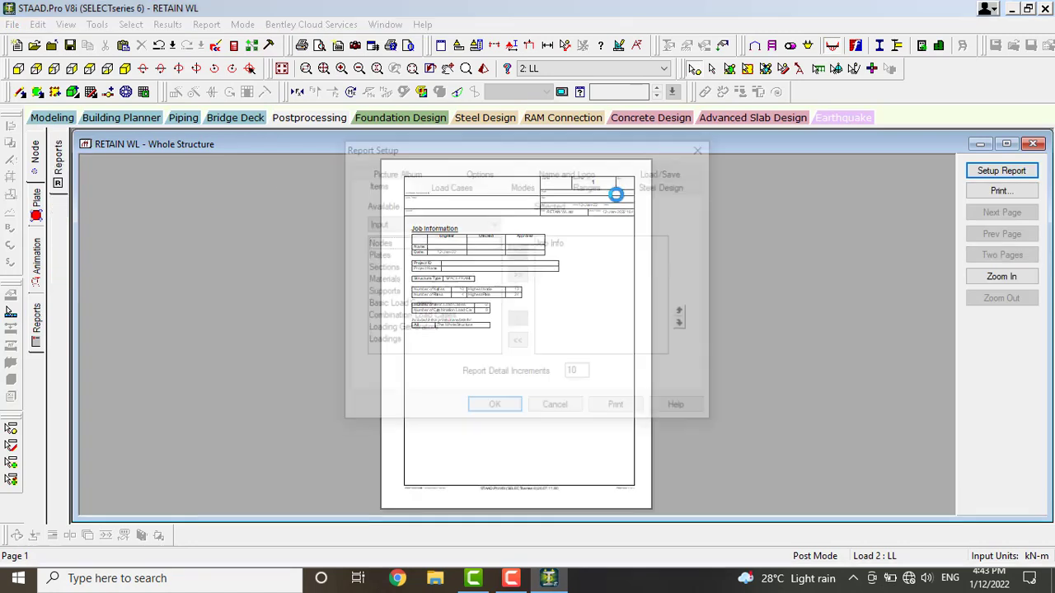
{"action": "left_click", "coordinate": [411, 225]}
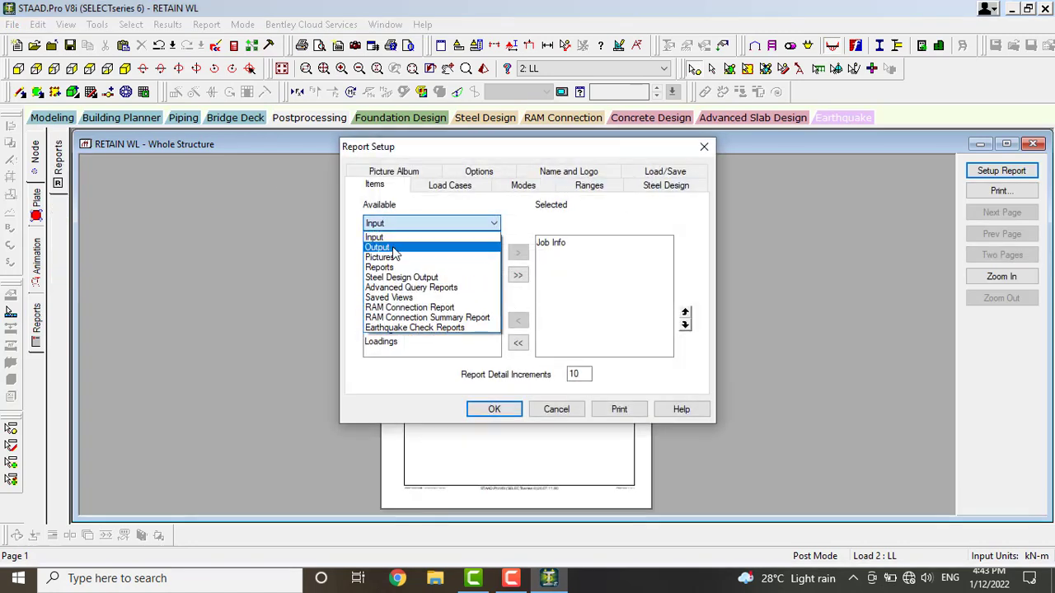
{"action": "left_click", "coordinate": [394, 247]}
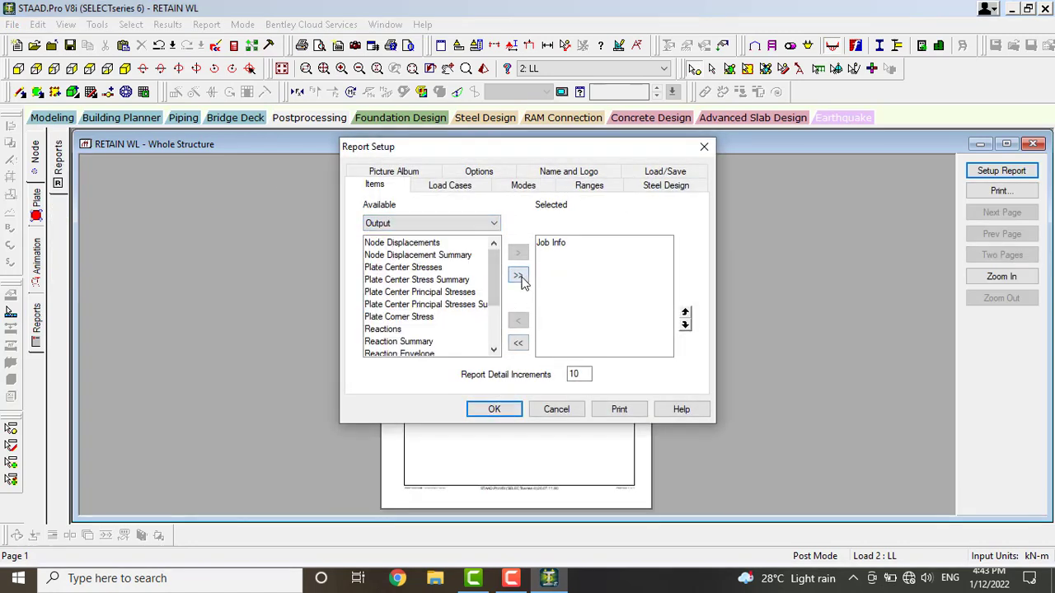
{"action": "left_click", "coordinate": [518, 277]}
{"action": "left_click", "coordinate": [500, 410]}
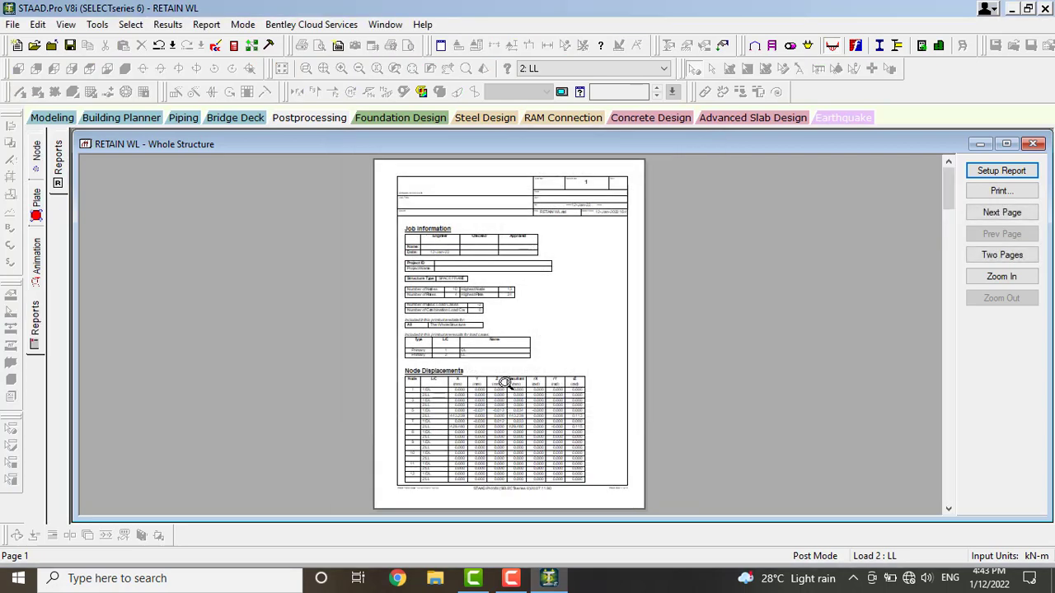
Review all report pages, covering node displacements, plate center and principal stresses, corner stresses and the base pressure summary.
{"action": "left_click", "coordinate": [503, 345]}
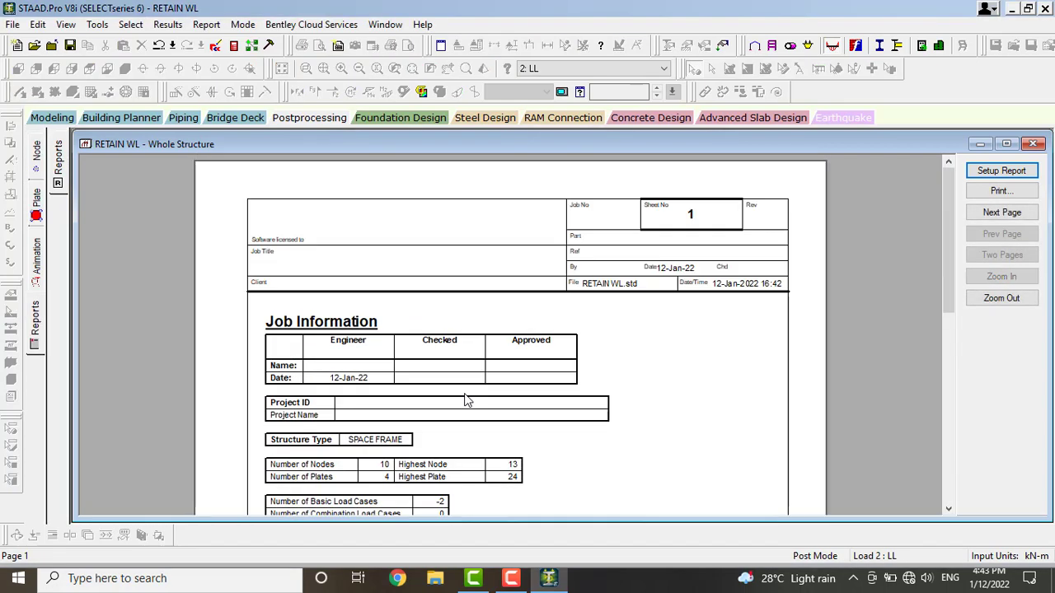
{"action": "scroll", "coordinate": [470, 393], "scroll_direction": "down", "scroll_amount": 3}
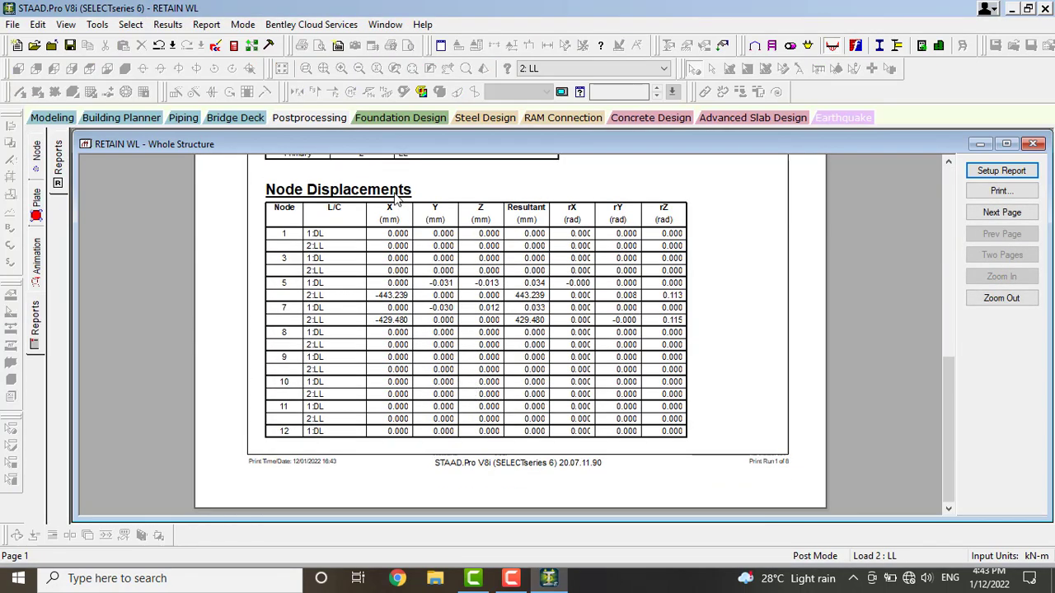
{"action": "left_click", "coordinate": [1001, 212]}
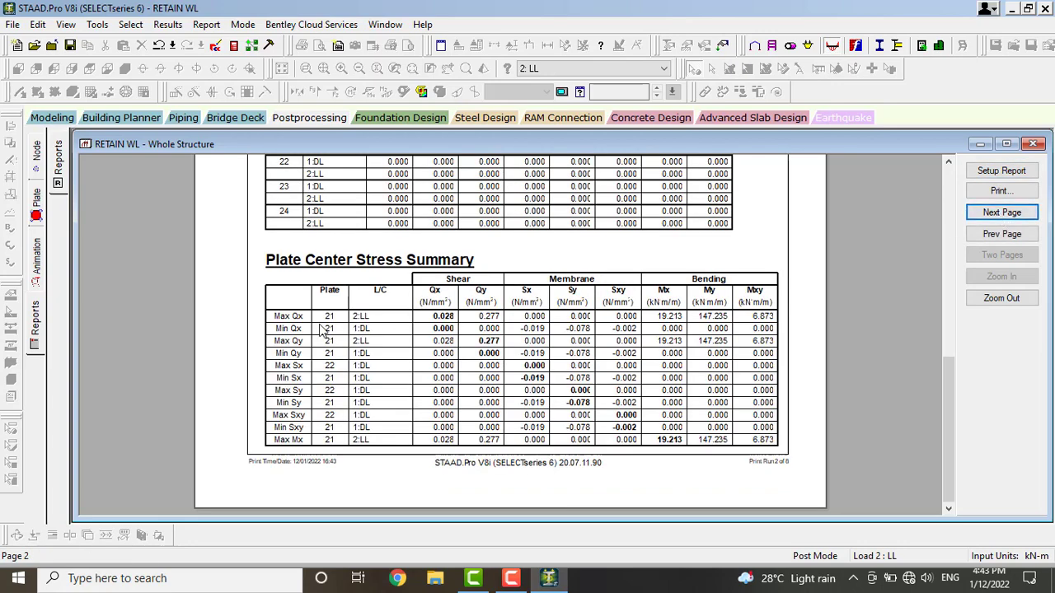
{"action": "scroll", "coordinate": [250, 402], "scroll_direction": "up", "scroll_amount": 5}
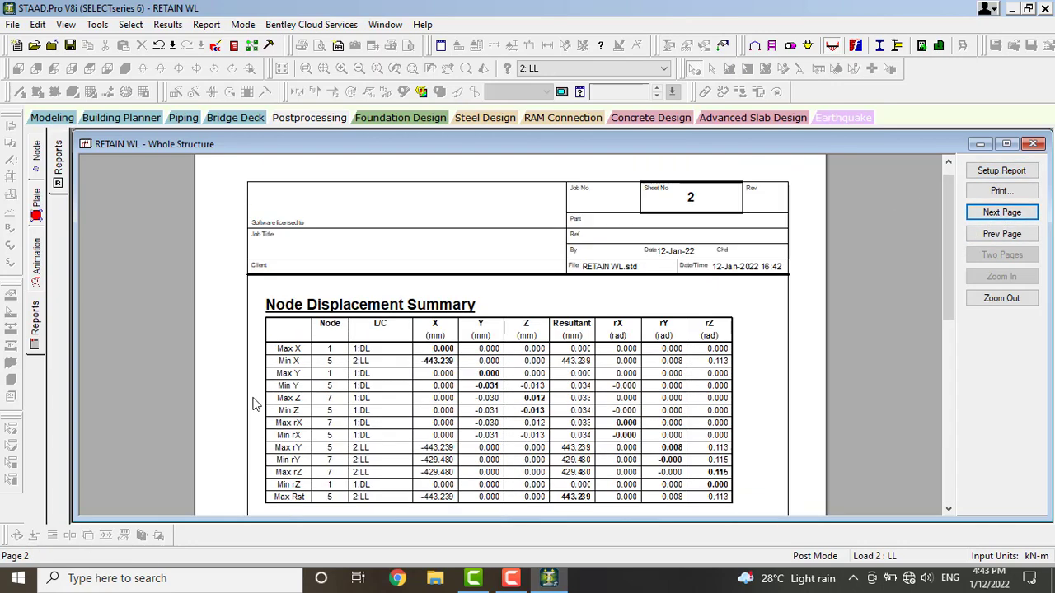
{"action": "left_click", "coordinate": [1001, 212]}
{"action": "scroll", "coordinate": [344, 376], "scroll_direction": "down", "scroll_amount": 5}
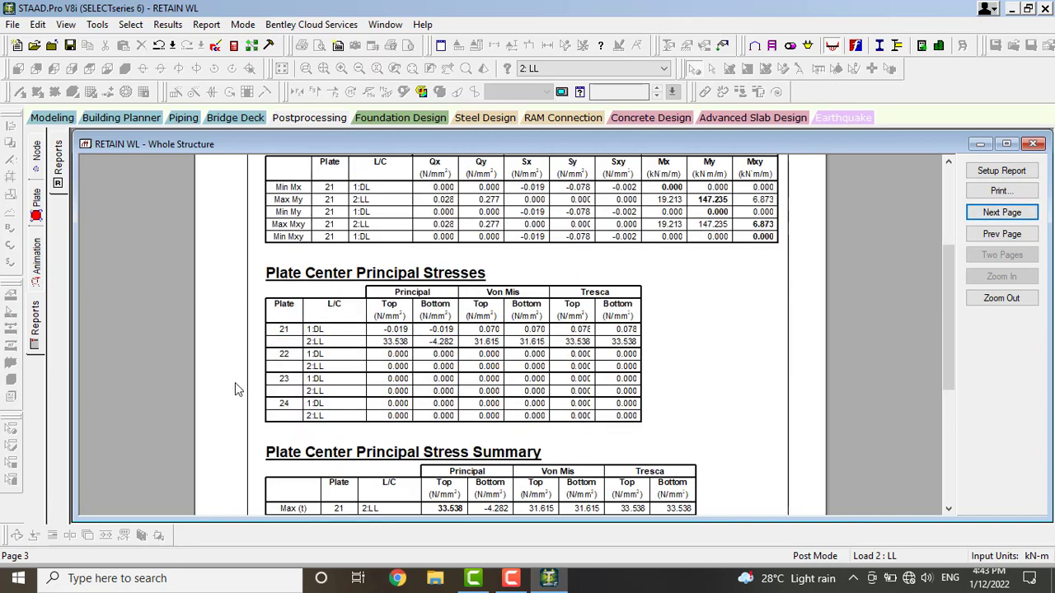
{"action": "left_click", "coordinate": [984, 213]}
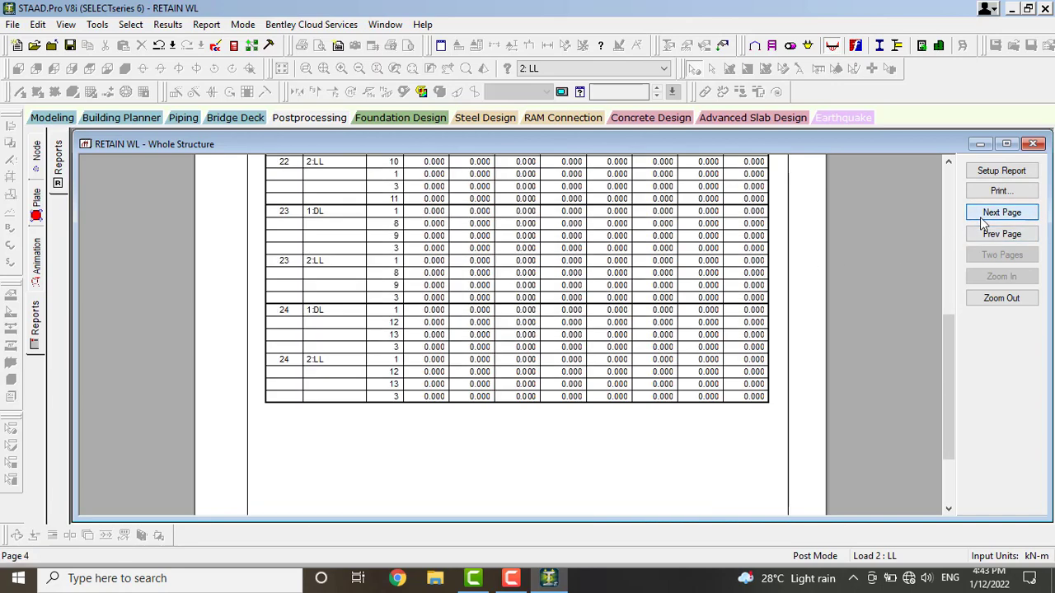
{"action": "left_click", "coordinate": [984, 213]}
{"action": "left_click", "coordinate": [981, 215]}
{"action": "left_click", "coordinate": [981, 213]}
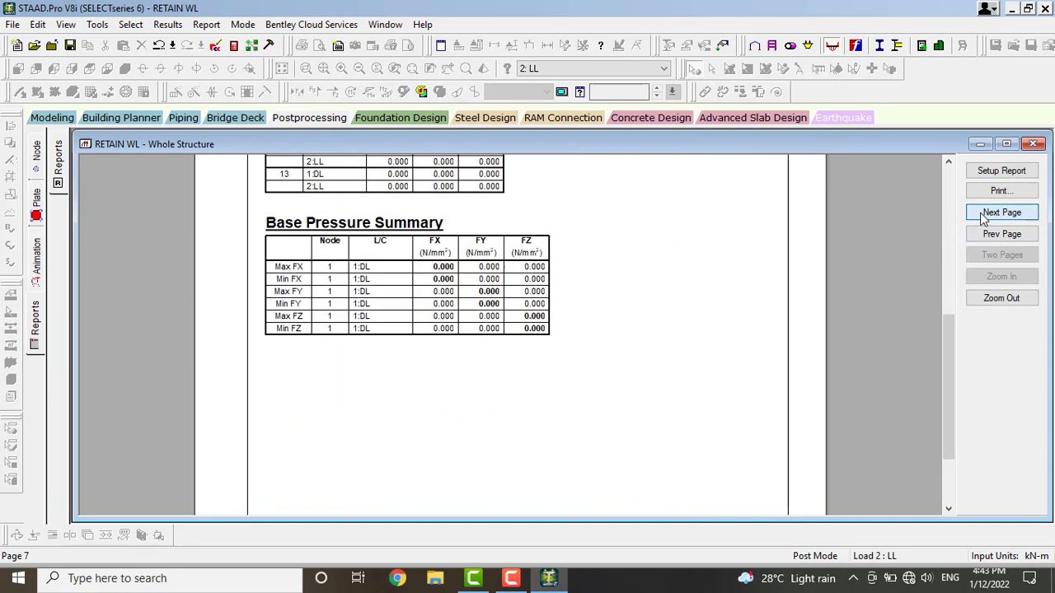
{"action": "left_click", "coordinate": [980, 213]}
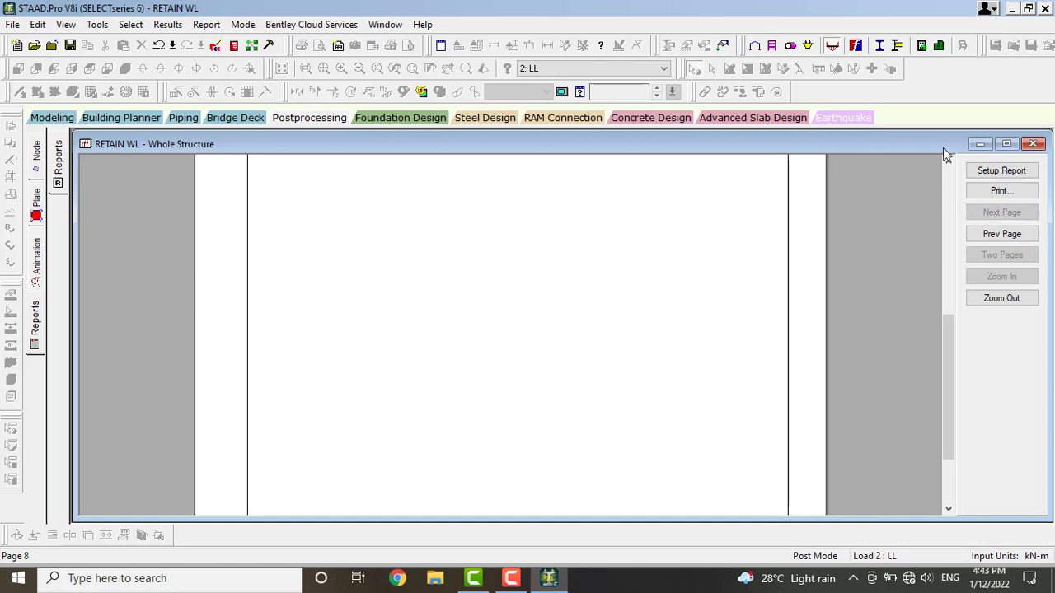
Return to modeling, inspect the rendered retaining wall's stem, base slab and key from several angles, and close the rendered view.
{"action": "left_click", "coordinate": [72, 119]}
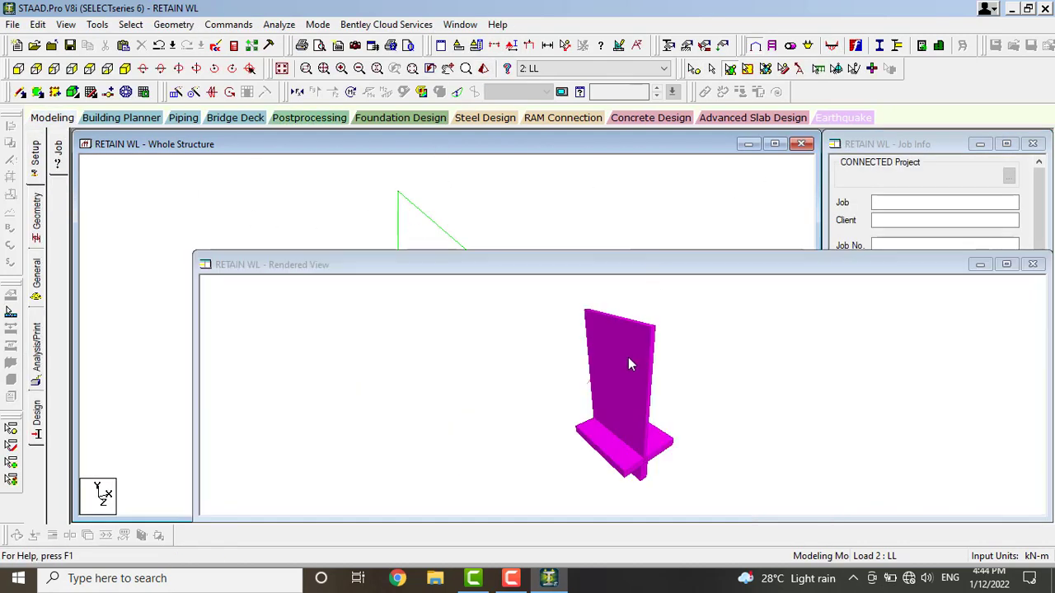
{"action": "left_click_drag", "start_coordinate": [628, 359], "coordinate": [483, 358]}
{"action": "scroll", "coordinate": [651, 425], "scroll_direction": "up", "scroll_amount": 3}
{"action": "scroll", "coordinate": [651, 430], "scroll_direction": "up", "scroll_amount": 4}
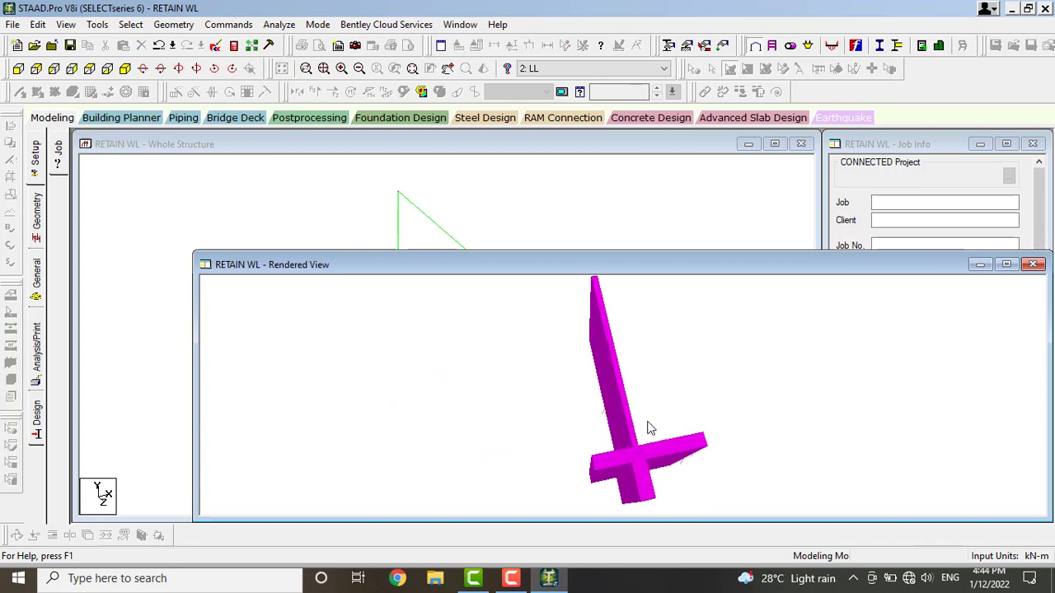
{"action": "left_click_drag", "start_coordinate": [616, 471], "coordinate": [611, 306]}
{"action": "left_click_drag", "start_coordinate": [642, 271], "coordinate": [304, 247]}
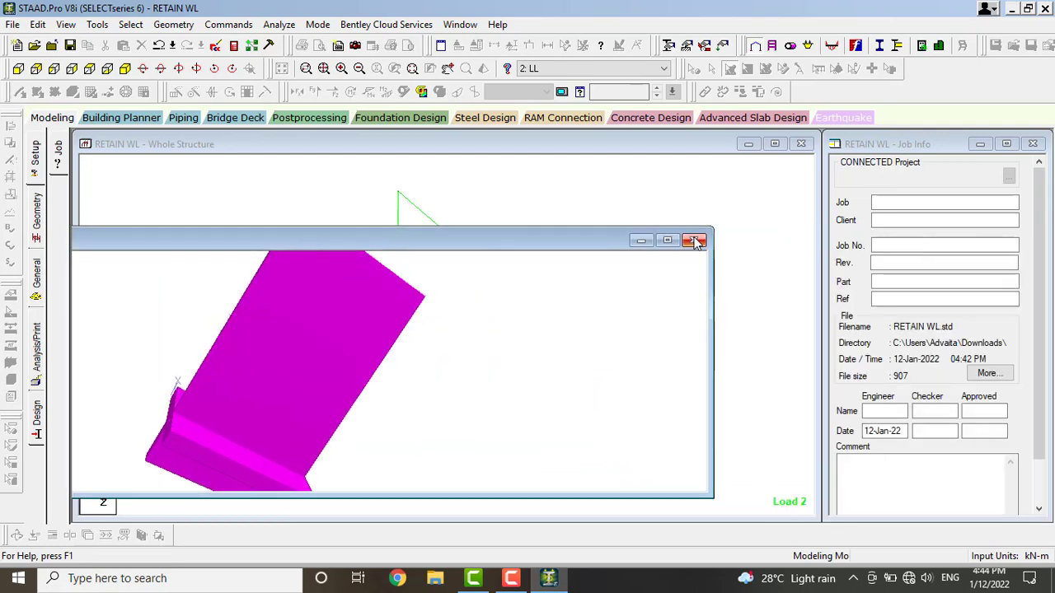
{"action": "left_click", "coordinate": [695, 242]}
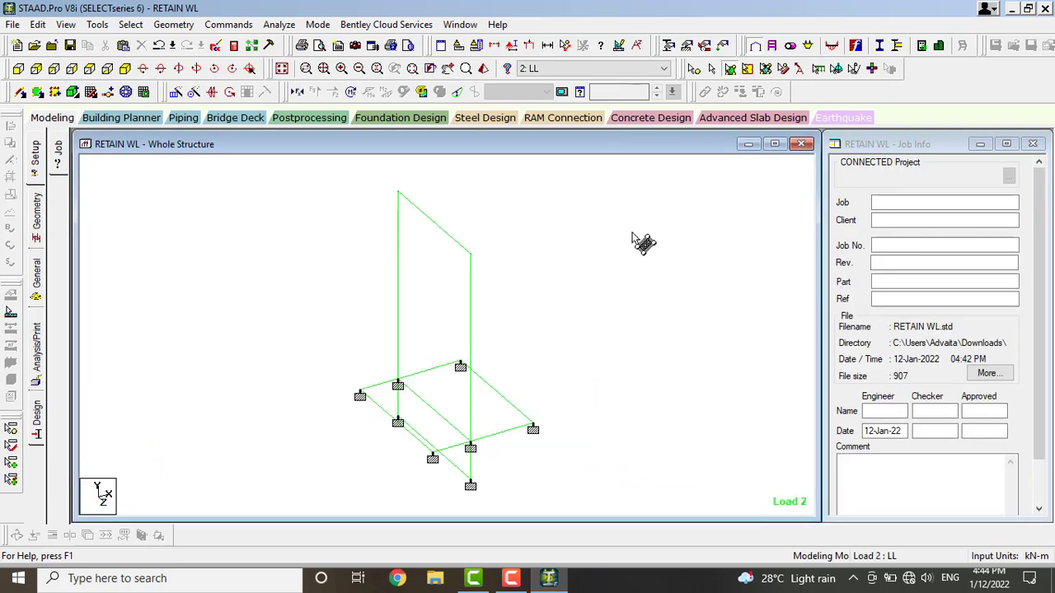
Examine the concrete design results, concrete take off and input listing in the analysis output file, and close it.
{"action": "left_click", "coordinate": [66, 120]}
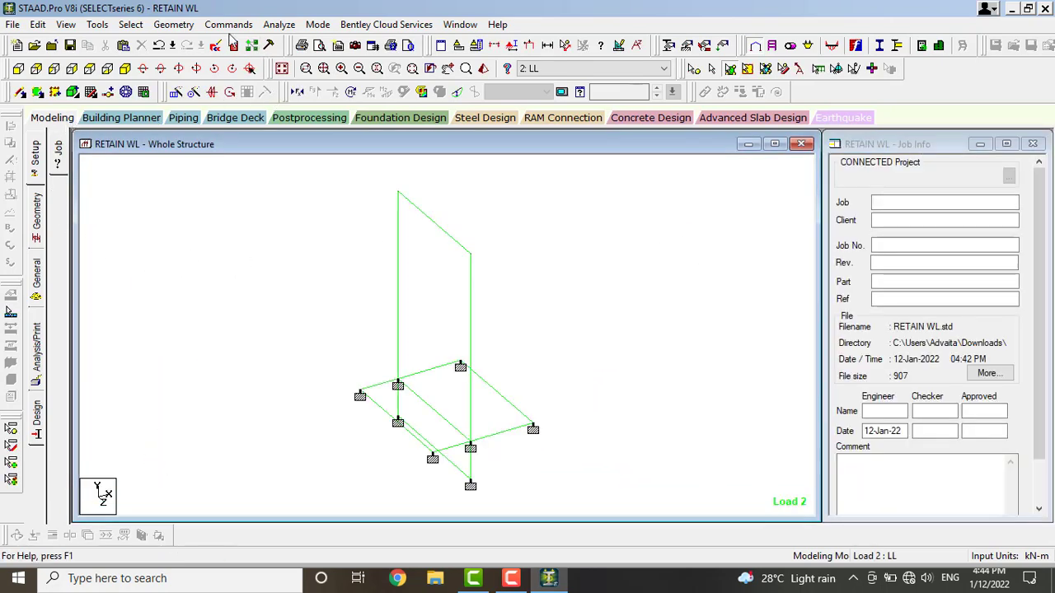
{"action": "left_click", "coordinate": [233, 44]}
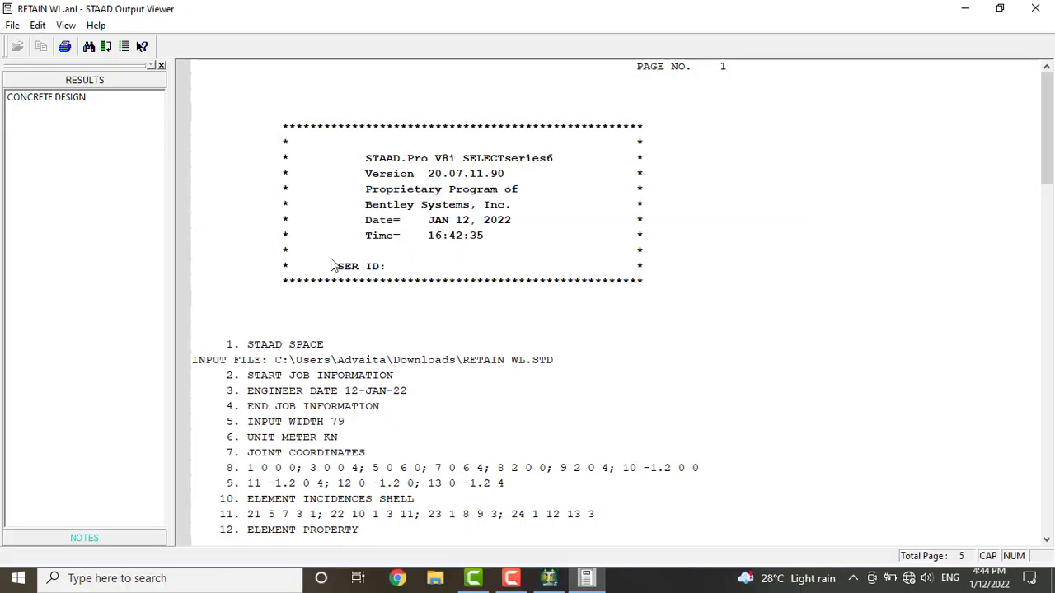
{"action": "left_click", "coordinate": [51, 98]}
{"action": "scroll", "coordinate": [450, 258], "scroll_direction": "down", "scroll_amount": 3}
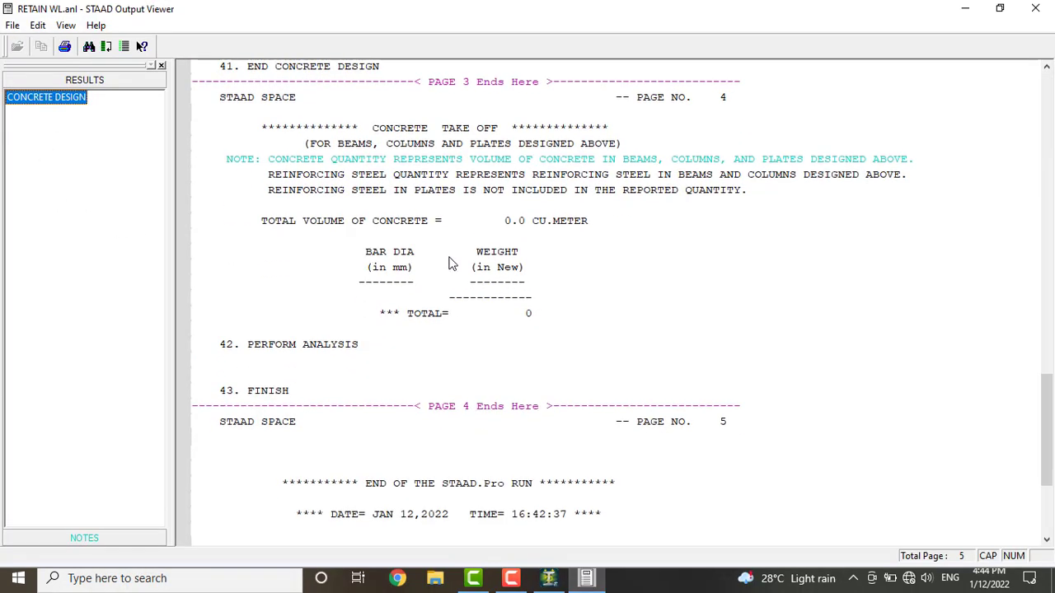
{"action": "scroll", "coordinate": [445, 261], "scroll_direction": "up", "scroll_amount": 5}
{"action": "scroll", "coordinate": [437, 262], "scroll_direction": "up", "scroll_amount": 7}
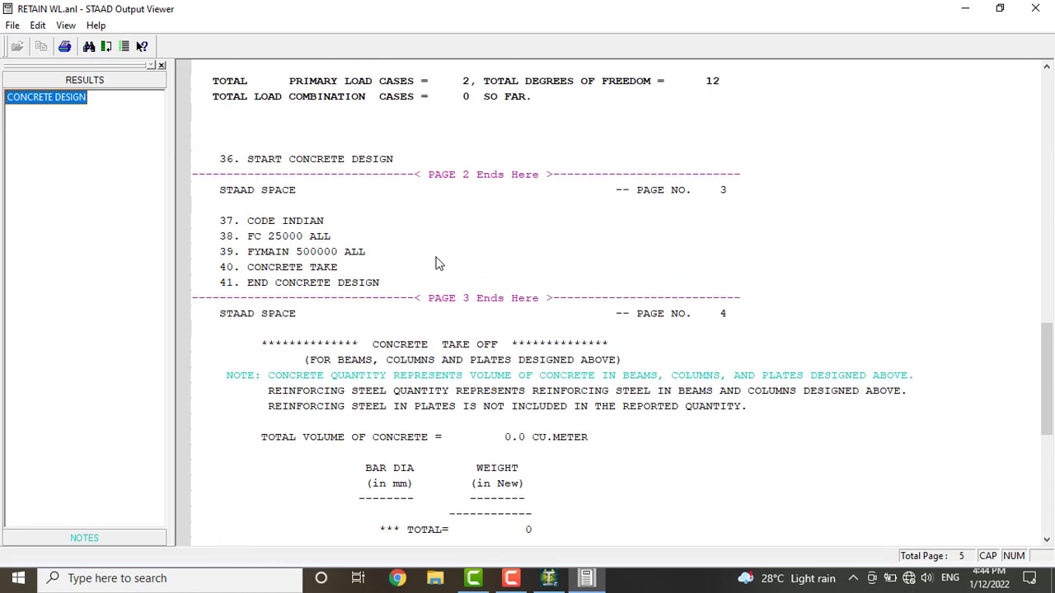
{"action": "scroll", "coordinate": [416, 258], "scroll_direction": "up", "scroll_amount": 11}
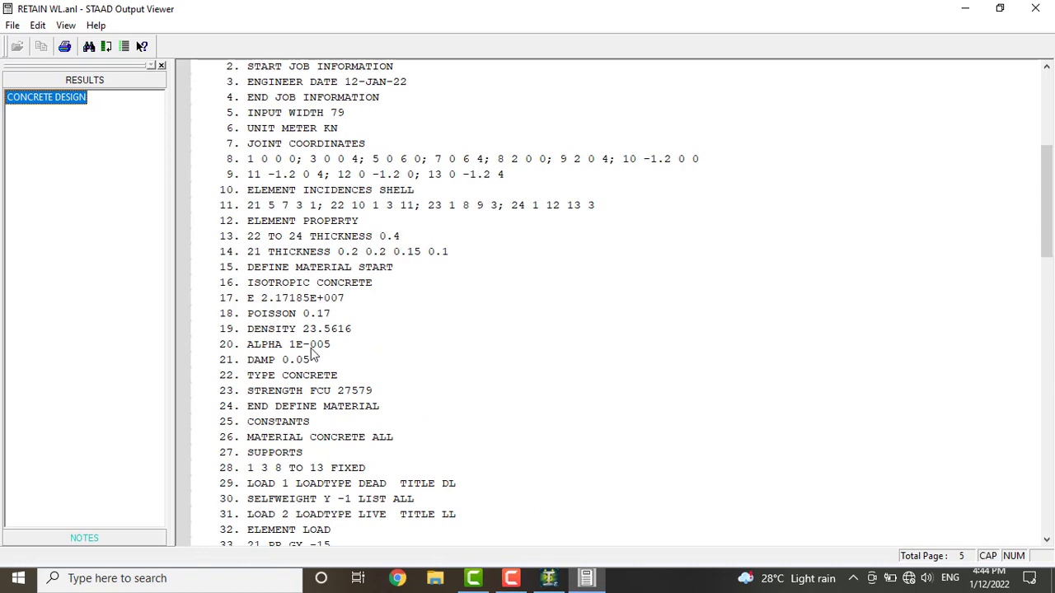
{"action": "scroll", "coordinate": [313, 354], "scroll_direction": "up", "scroll_amount": 3}
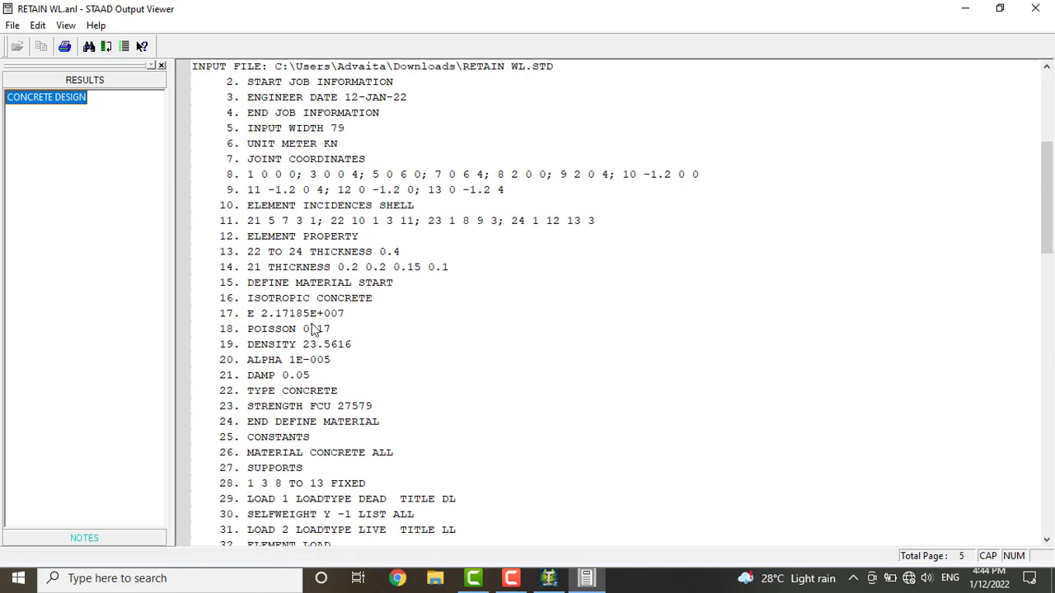
{"action": "left_click", "coordinate": [1035, 8]}
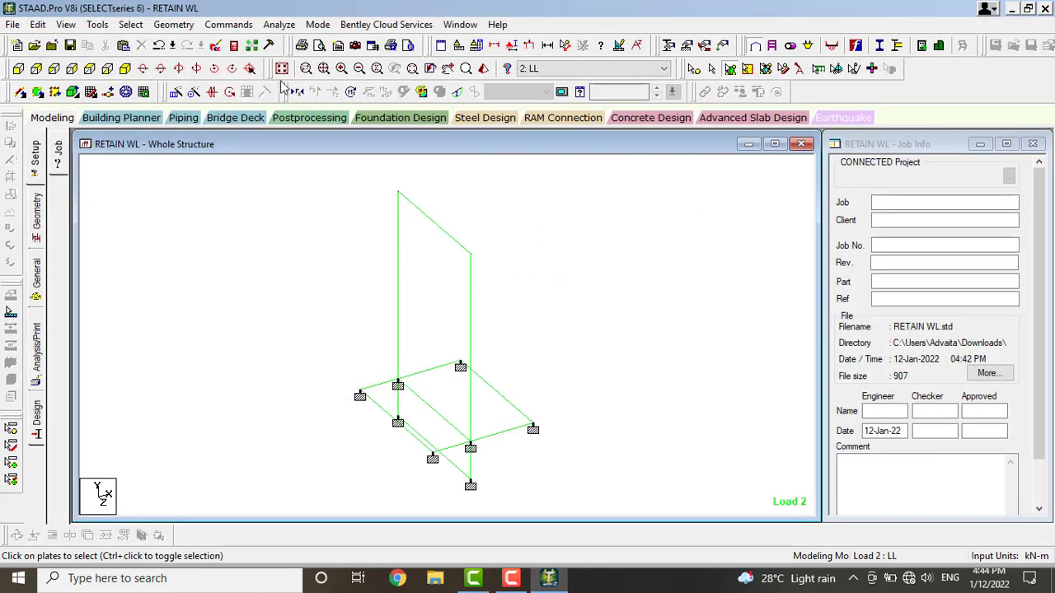
Print the whole structure view with Microsoft Print to PDF, saving it as RETAINING in the Documents folder.
{"action": "left_click", "coordinate": [303, 45]}
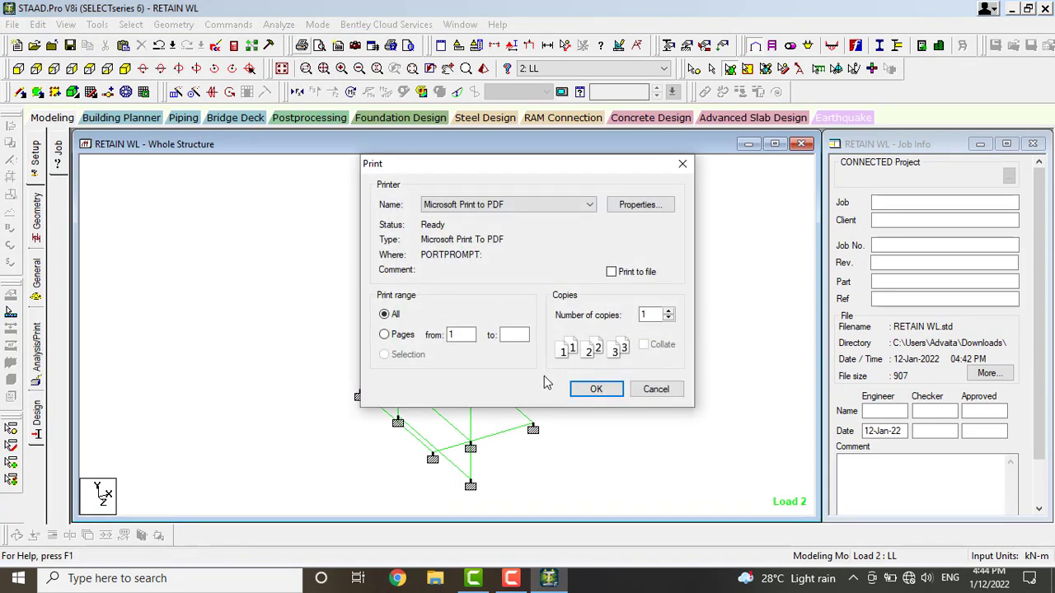
{"action": "left_click", "coordinate": [598, 390]}
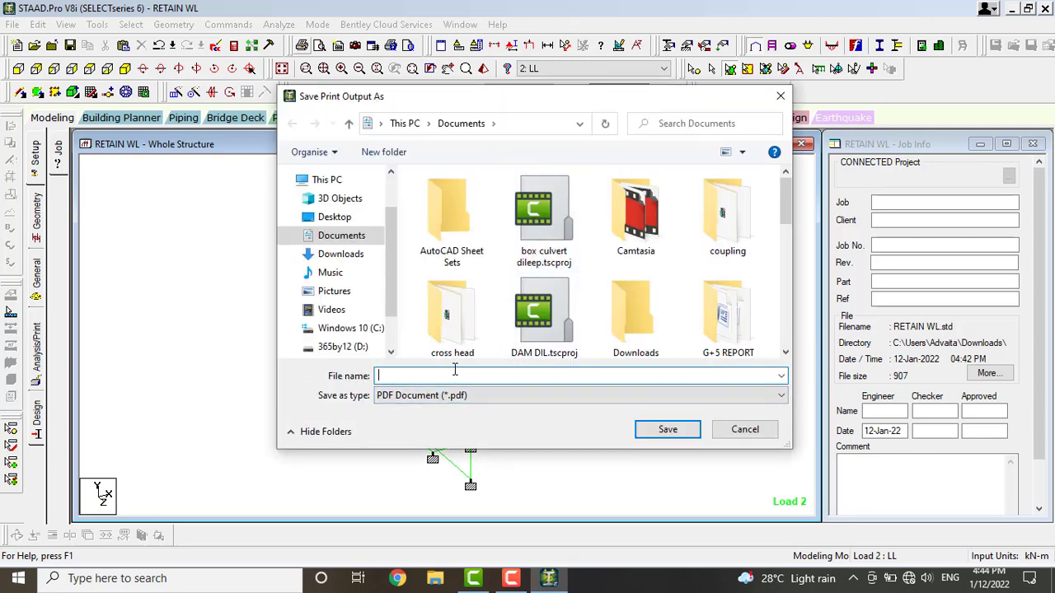
{"action": "type", "text": "RETAINING"}
{"action": "left_click", "coordinate": [667, 430]}
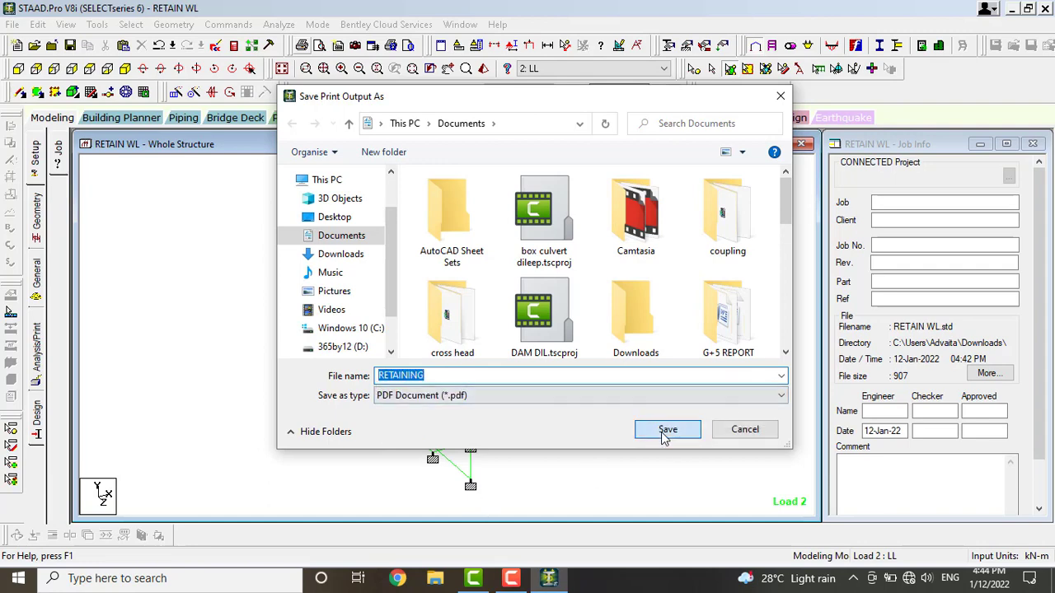